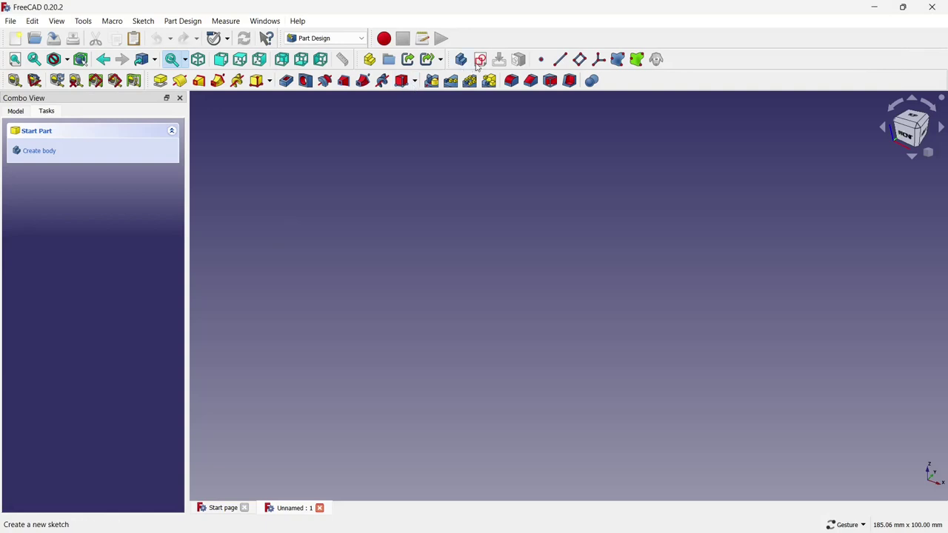
Create a new document and attach an empty sketch to the XZ_Plane.
left_click(460, 59)
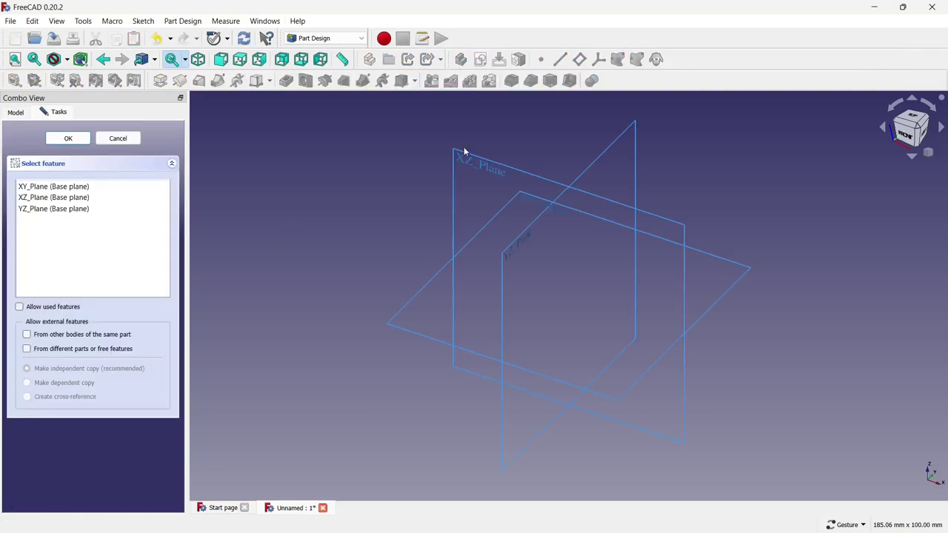
left_click(466, 160)
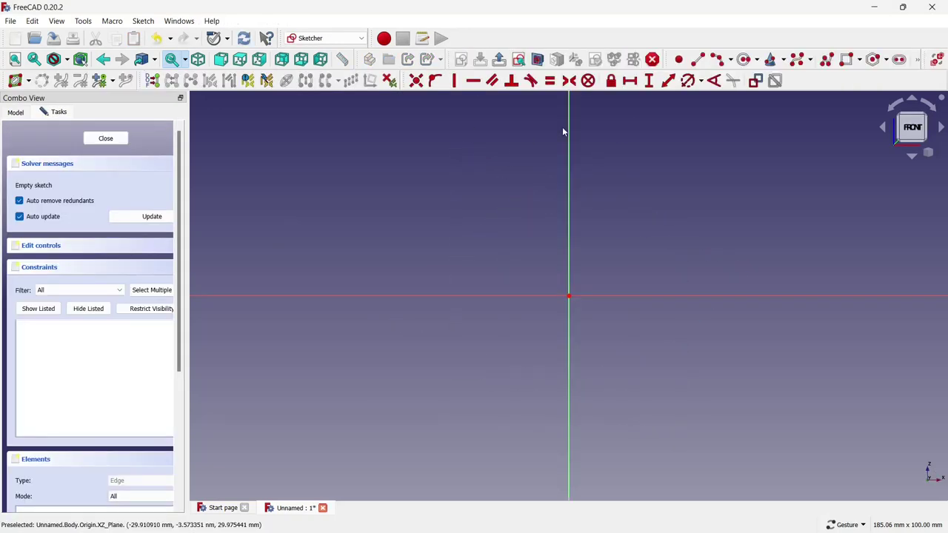
Draw an arc starting at the origin and place an offset copy just below it.
left_click(731, 63)
scroll(596, 284, "up", 6)
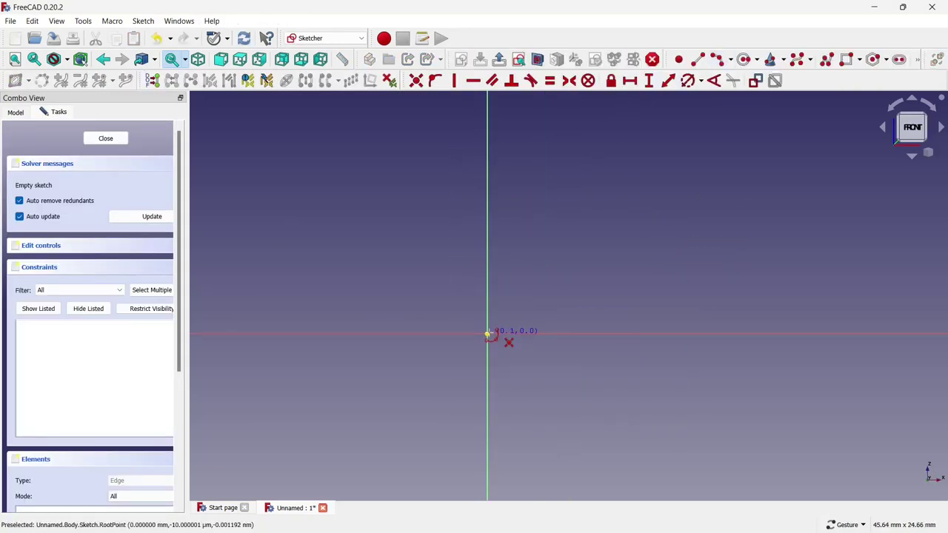
left_click(488, 335)
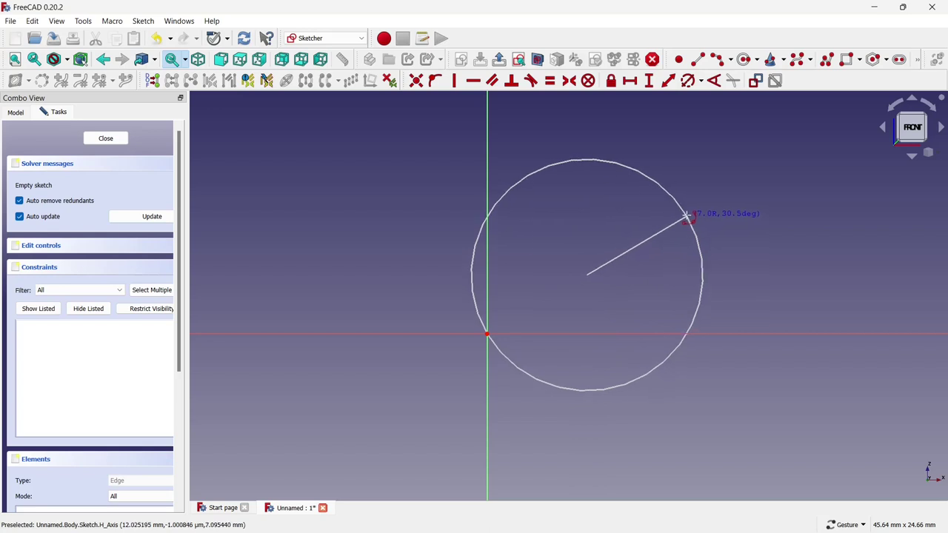
left_click(688, 217)
left_click(648, 232)
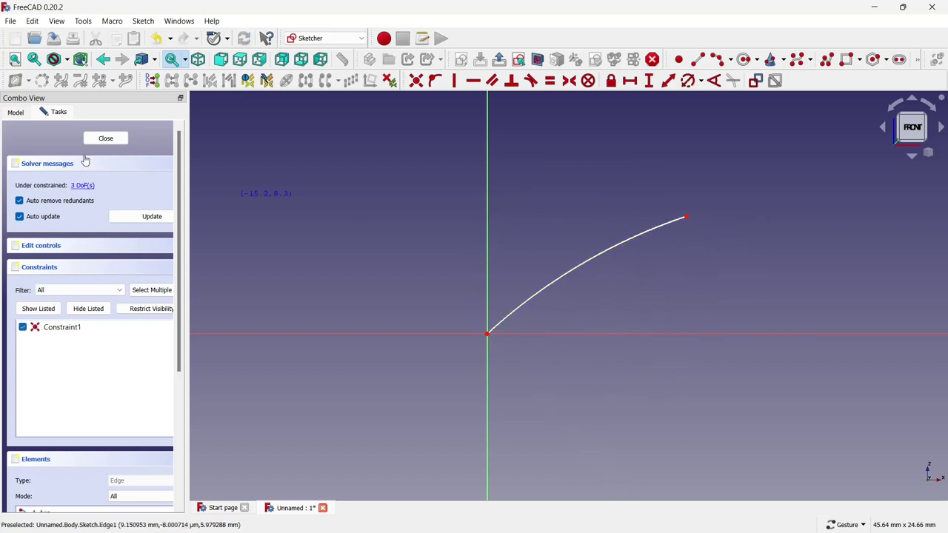
left_click_drag(652, 295, 503, 172)
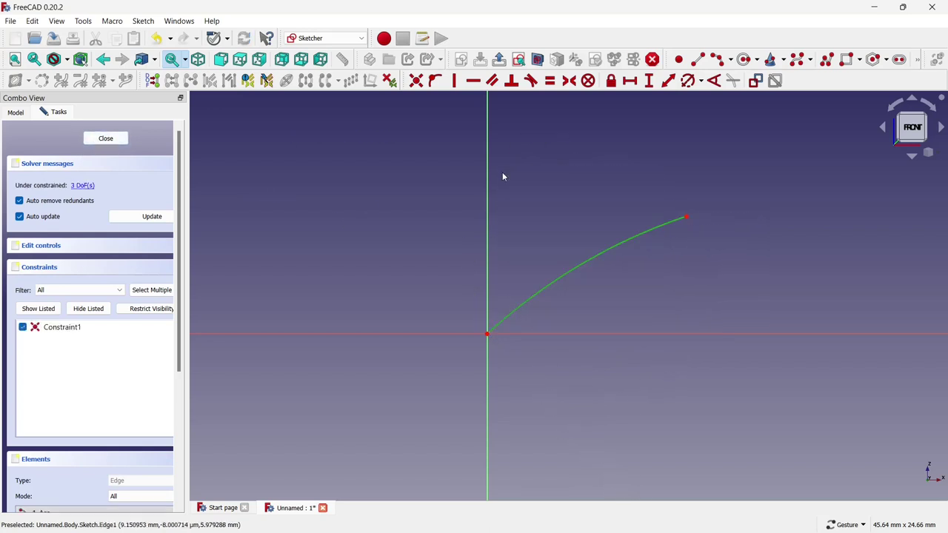
left_click(325, 80)
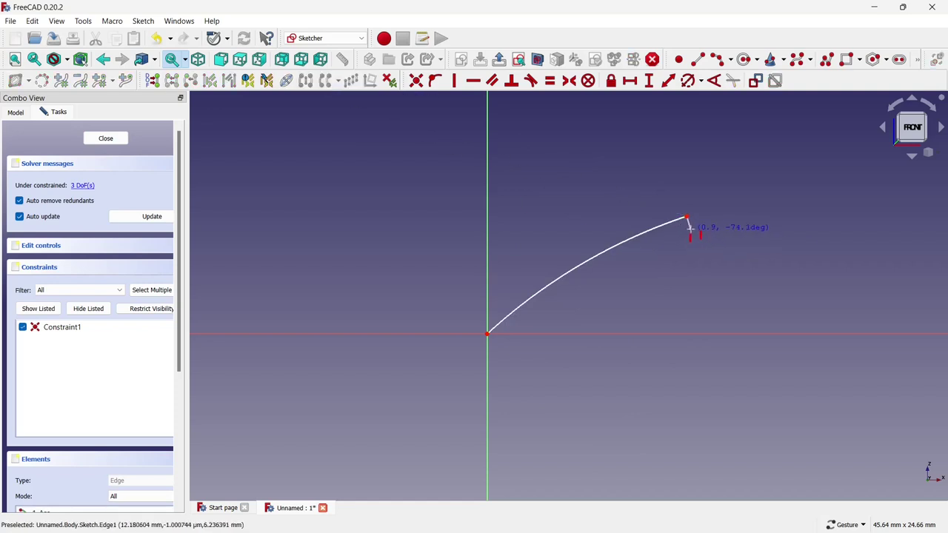
left_click(691, 228)
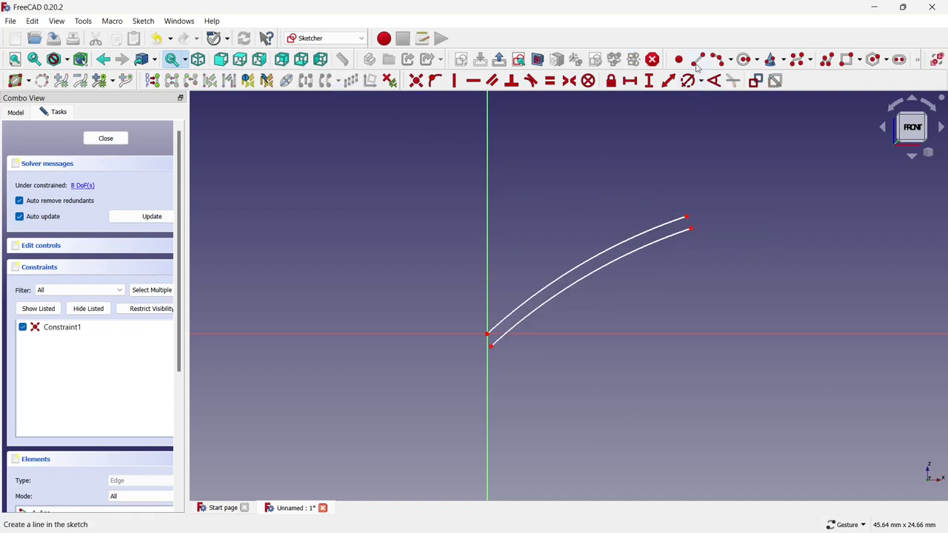
Join both pairs of arc ends with short lines and close the sketch.
left_click(697, 60)
scroll(693, 189, "up", 1)
left_click(685, 222)
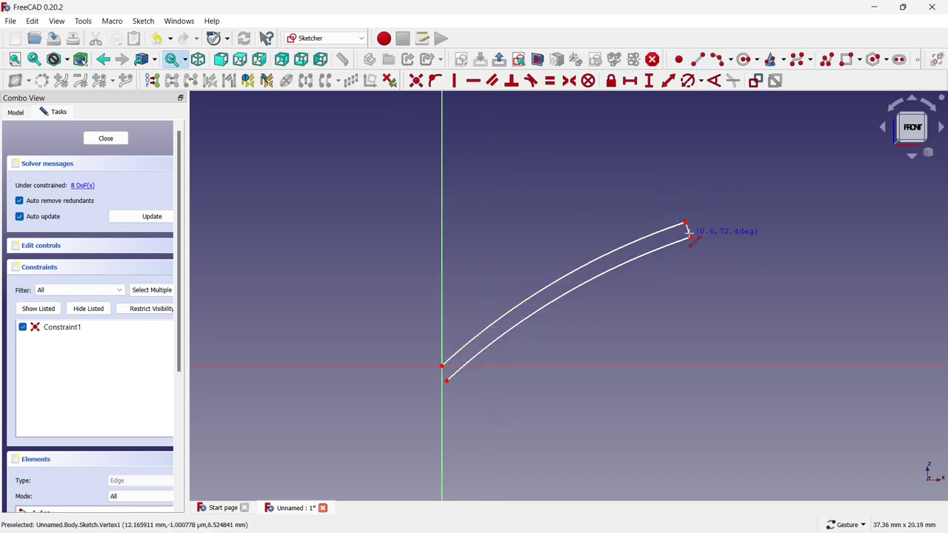
left_click(689, 237)
left_click(443, 365)
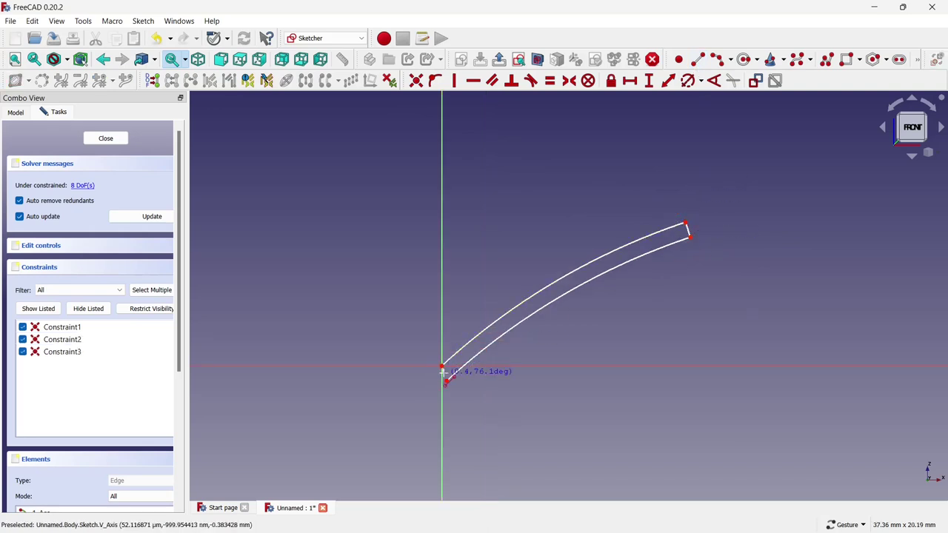
left_click(446, 380)
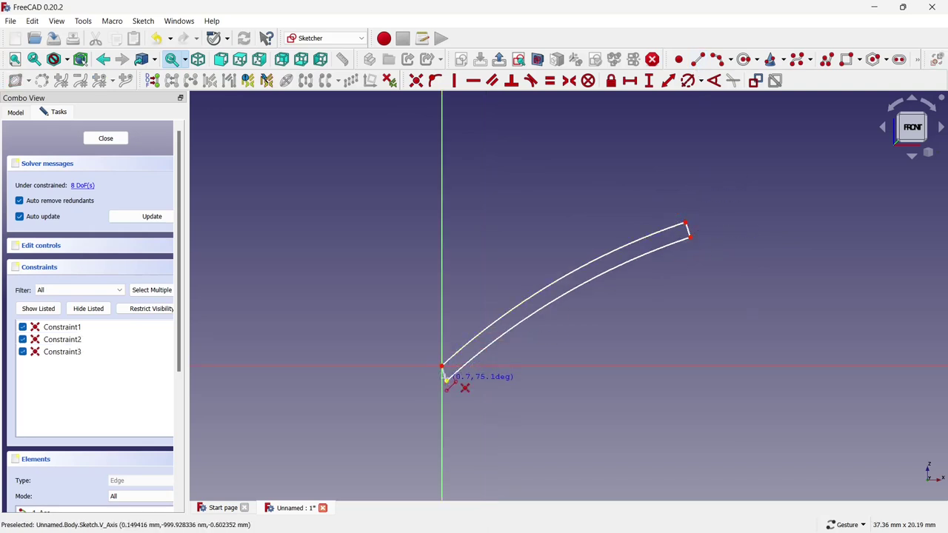
left_click(99, 137)
Create a datum plane on the XZ_Plane offset -25 mm in z.
left_click(15, 111)
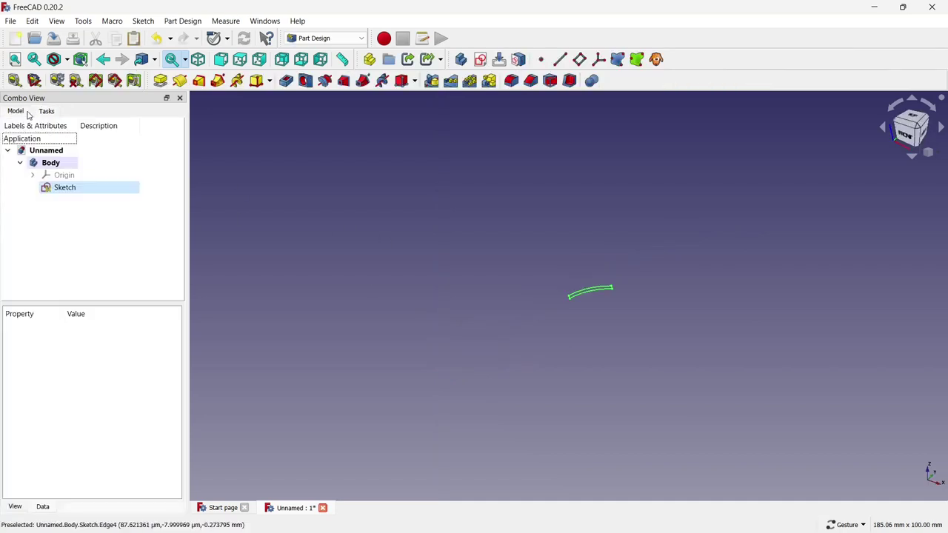
left_click(63, 174)
left_click(284, 197)
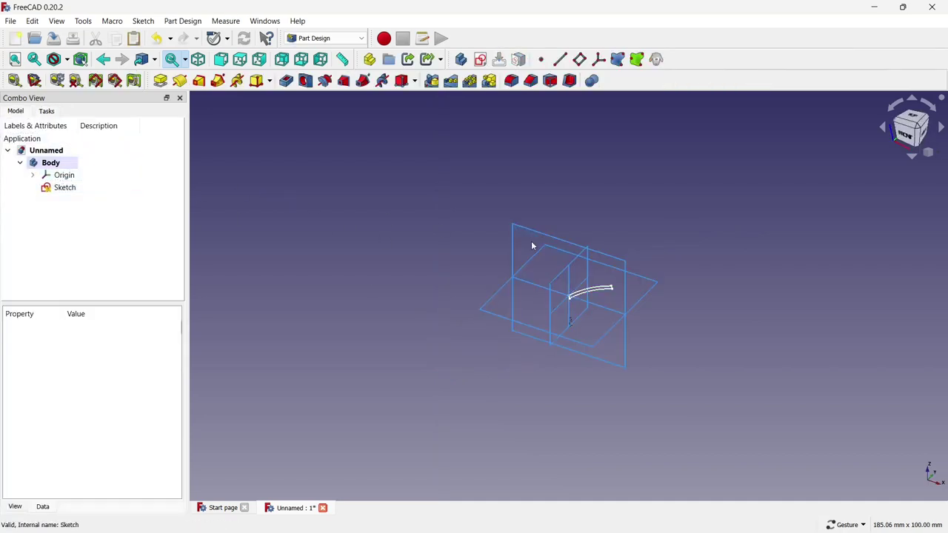
left_click(533, 231)
left_click(581, 60)
type("-25")
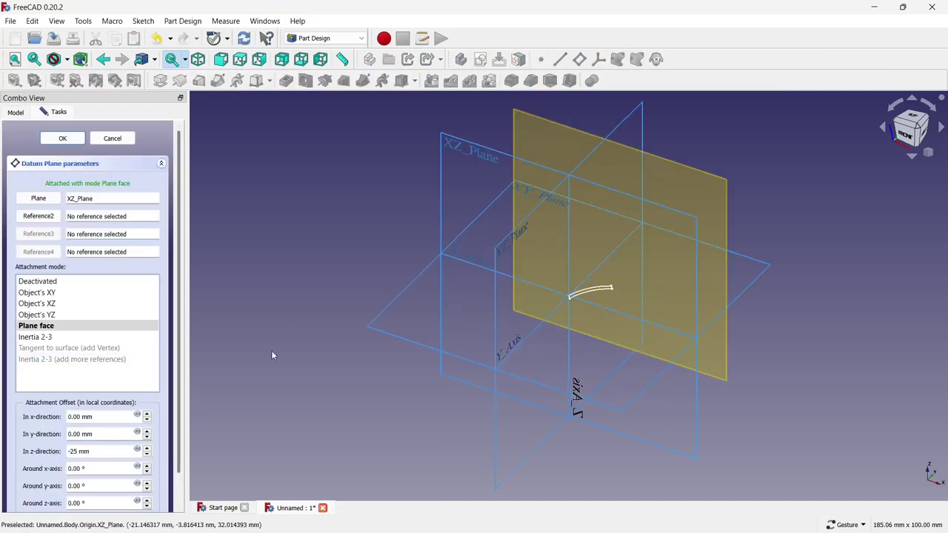
left_click(62, 138)
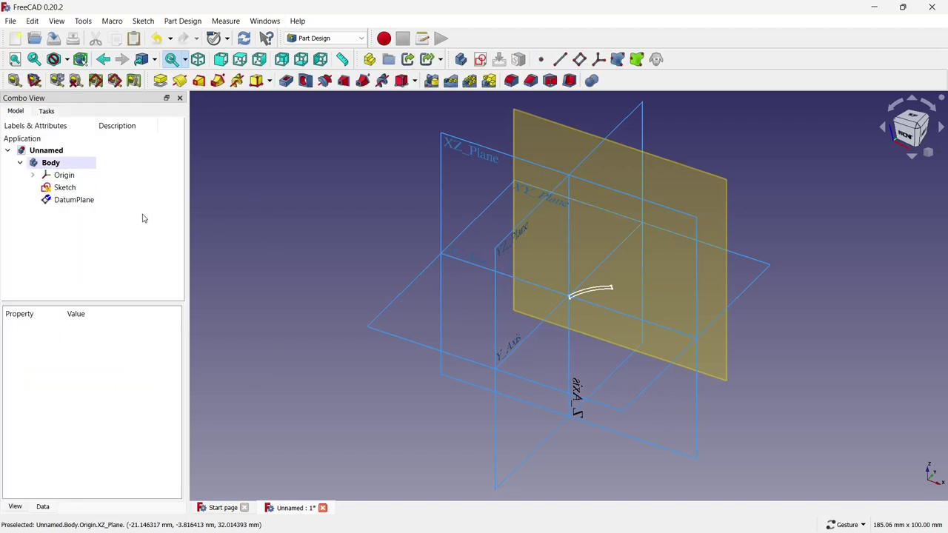
Hide the Origin planes and select the new DatumPlane.
left_click(89, 176)
key("space")
left_click(283, 208)
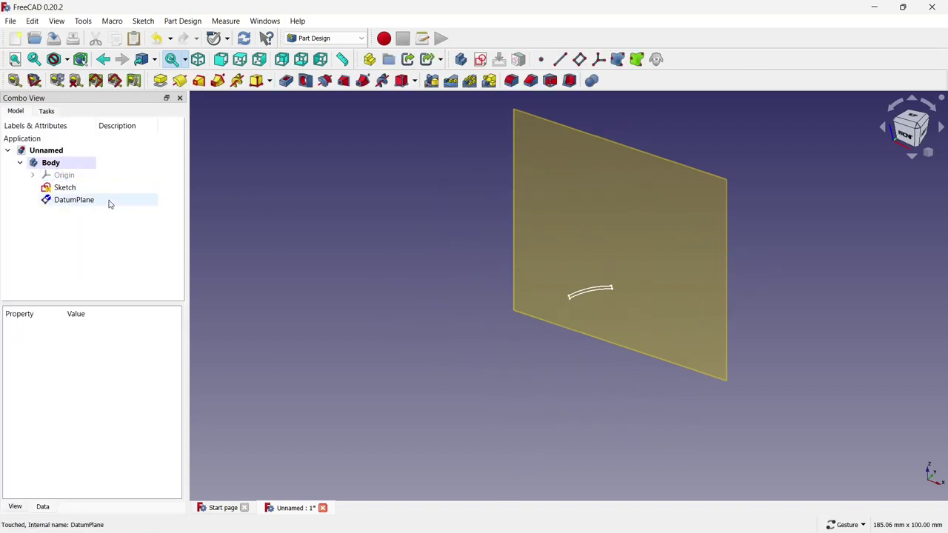
left_click(608, 197)
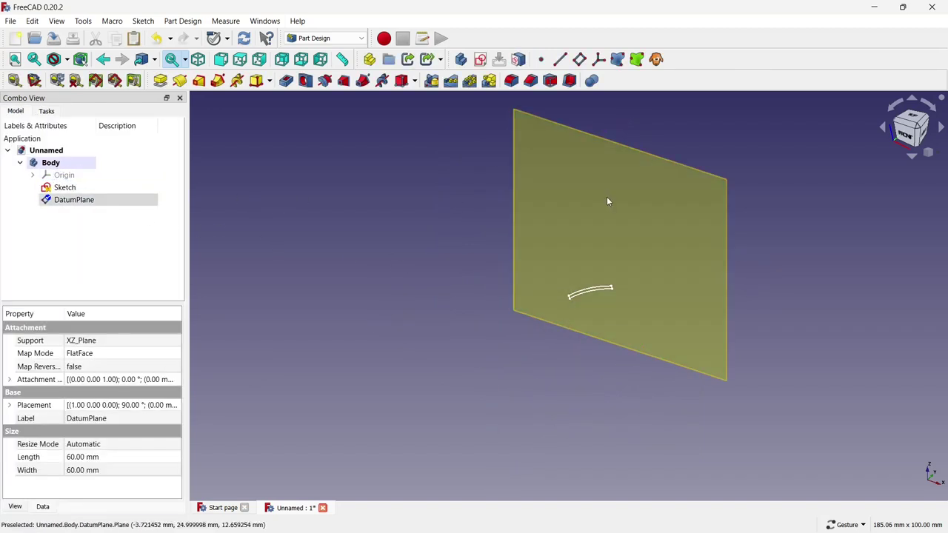
Start Sketch001 on the DatumPlane and hide the datum plane.
left_click(480, 59)
left_click(15, 112)
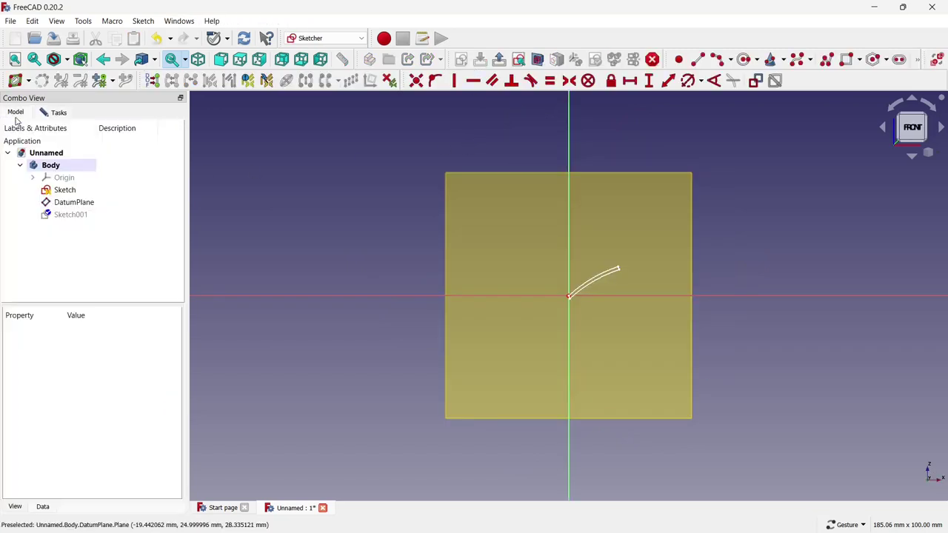
left_click(74, 202)
key("space")
left_click(600, 291)
scroll(600, 291, "up", 2)
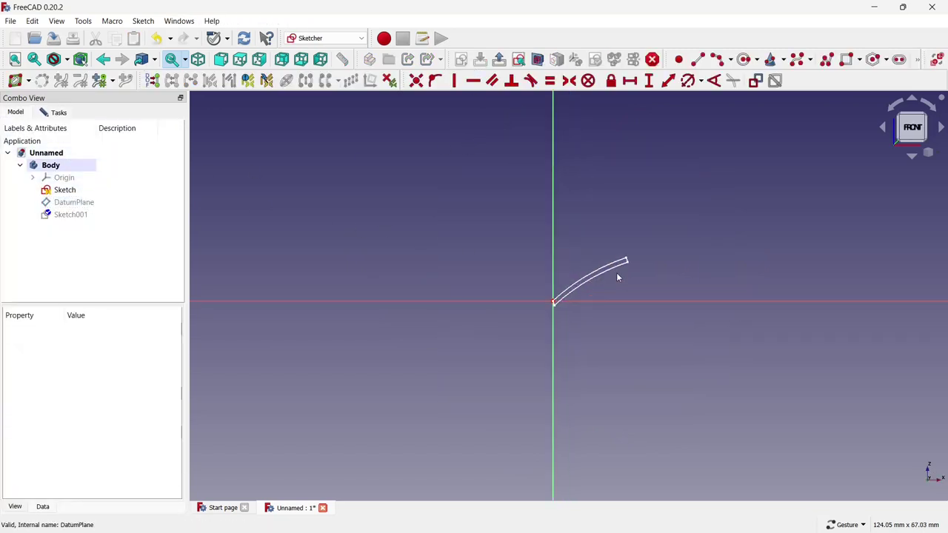
scroll(682, 231, "up", 1)
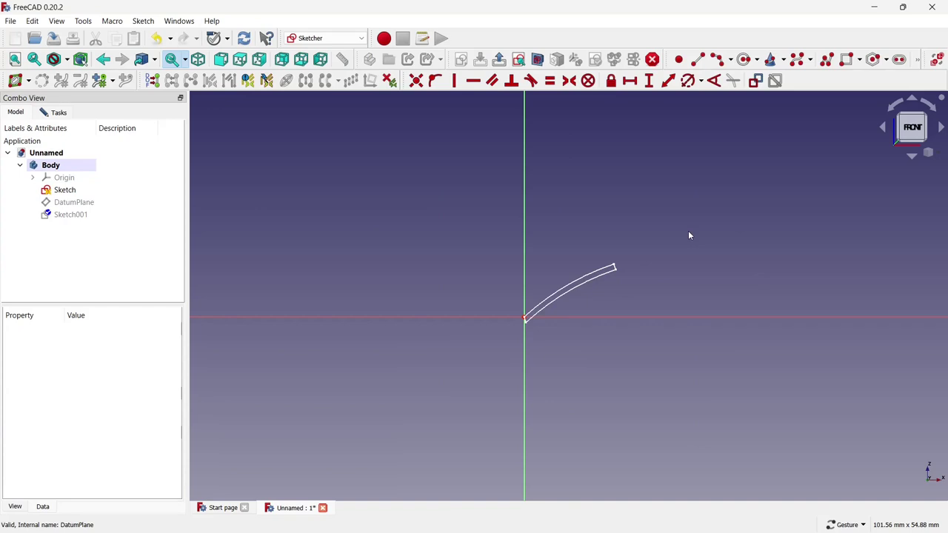
Draw a centre-point arc and place an offset copy beside it.
left_click(722, 60)
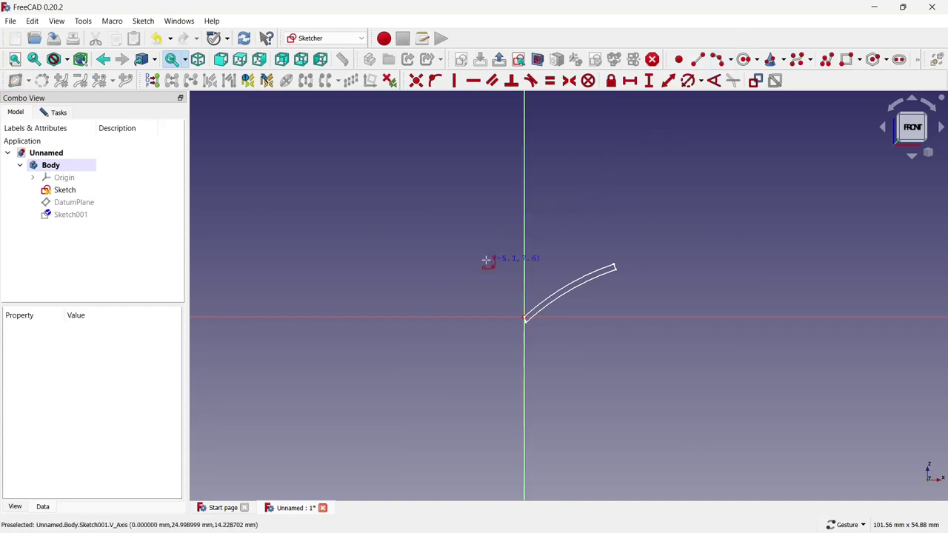
left_click(570, 284)
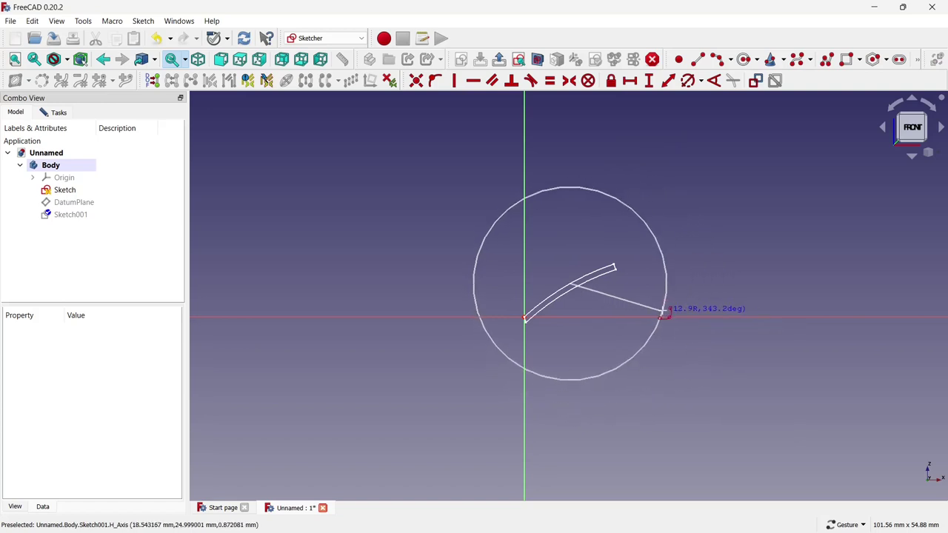
left_click(664, 312)
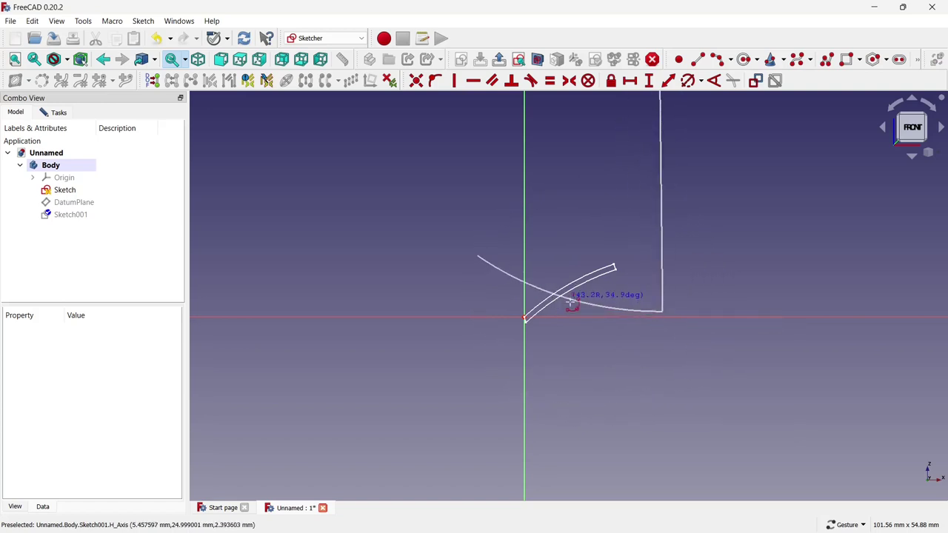
left_click(571, 301)
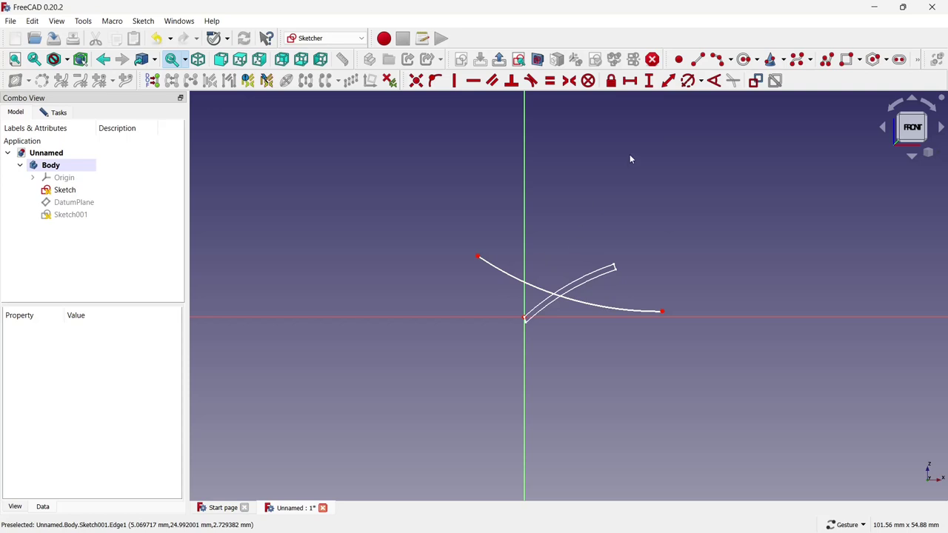
left_click(498, 270)
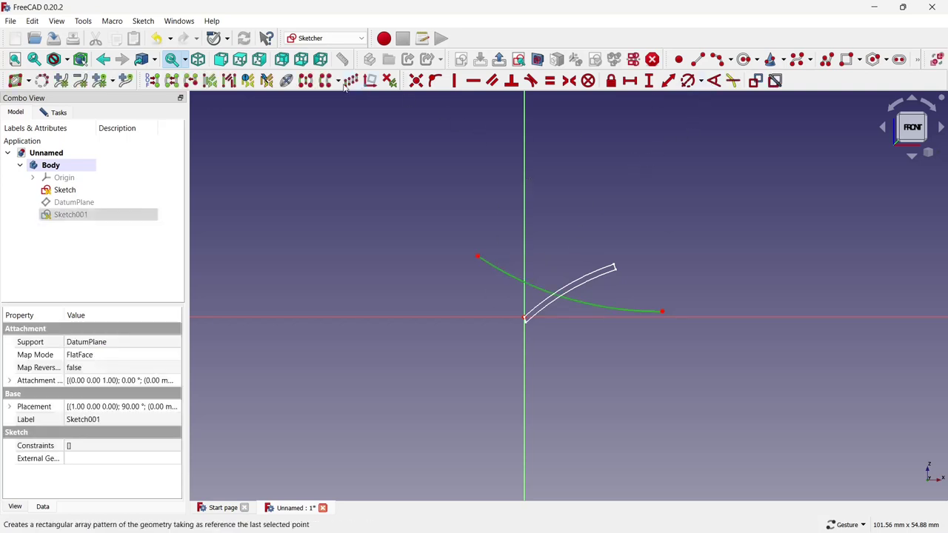
left_click(325, 80)
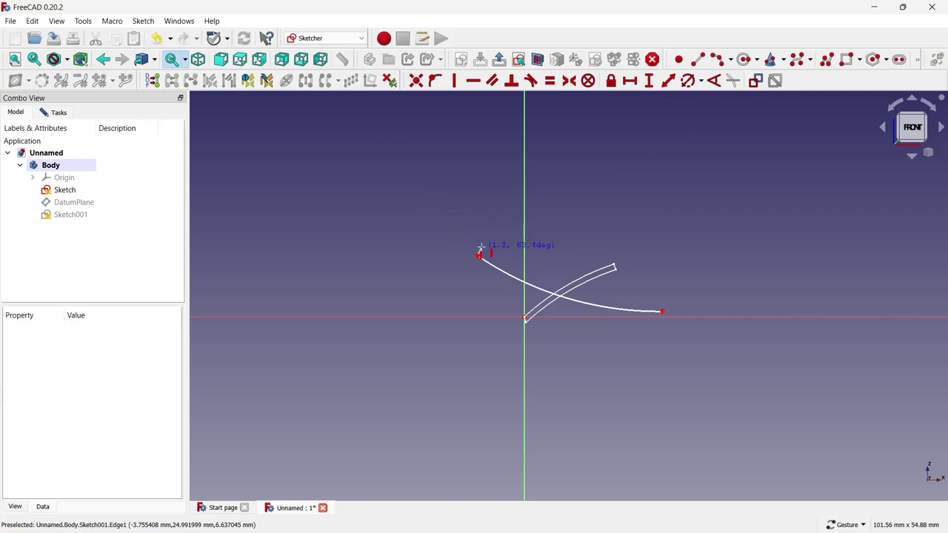
scroll(480, 251, "up", 3)
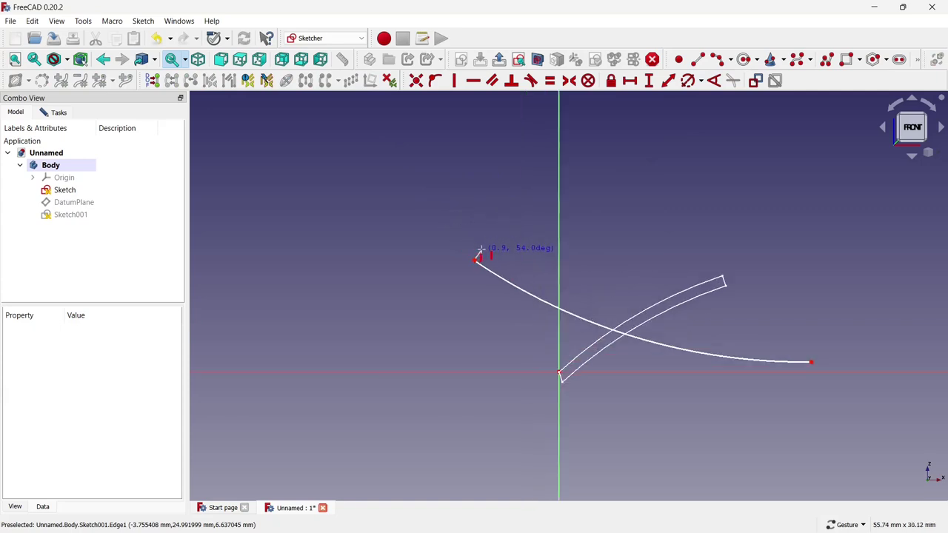
left_click(480, 250)
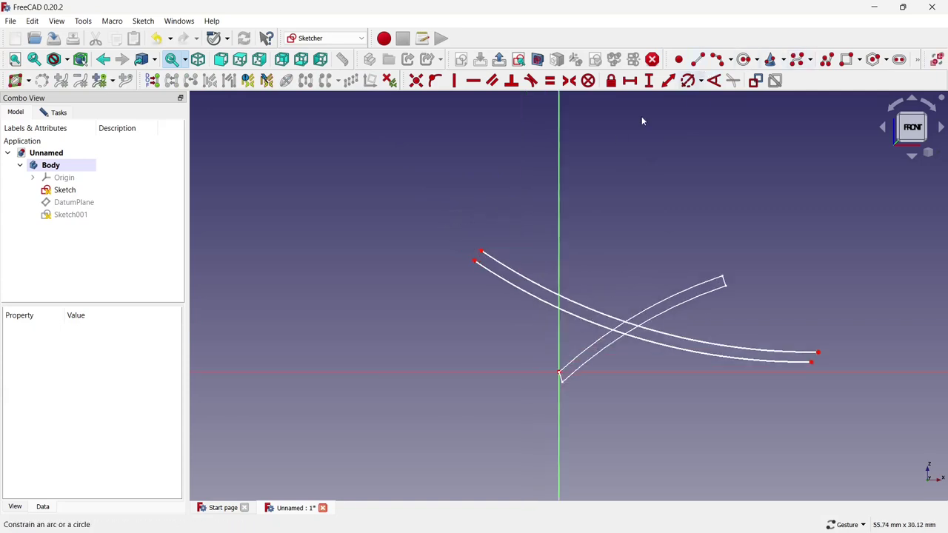
Close both ends of the arc strip with short lines and finish the sketch.
left_click(474, 260)
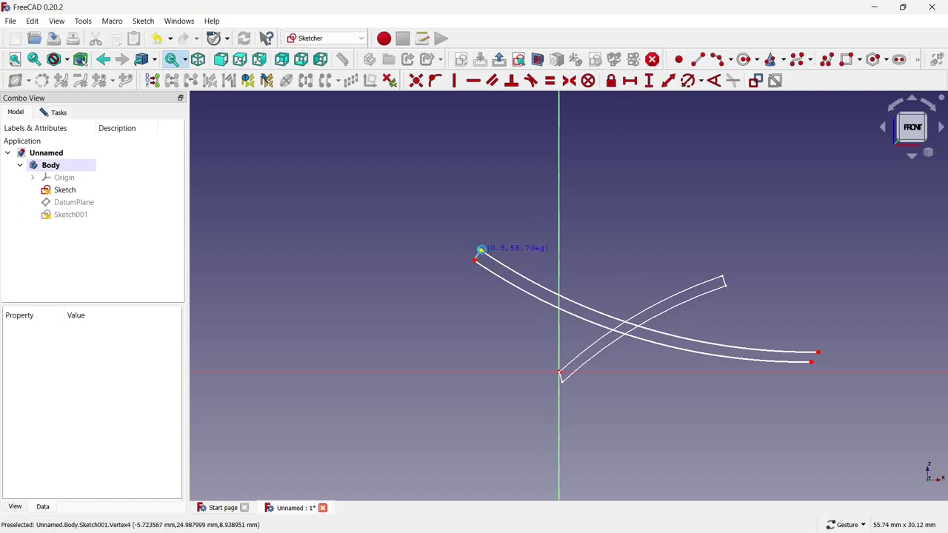
left_click(480, 250)
left_click(812, 362)
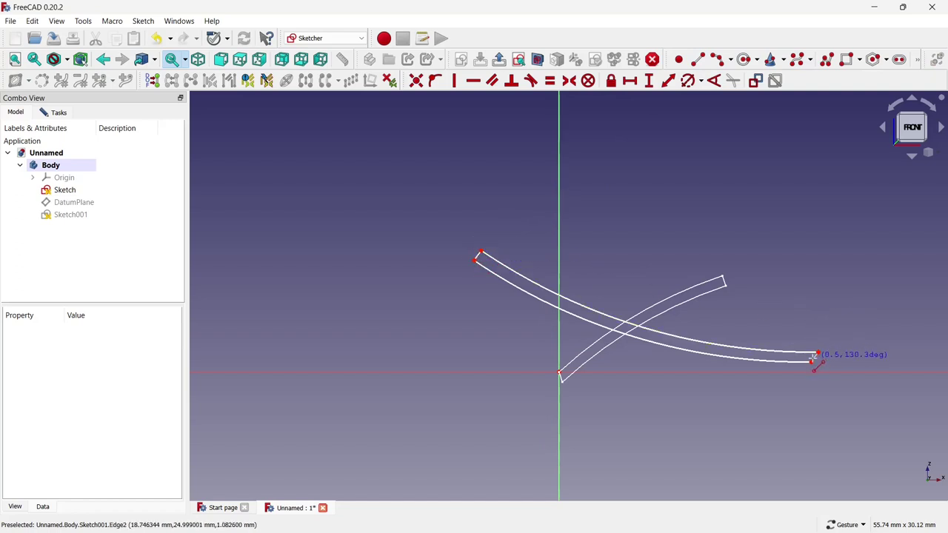
left_click(817, 353)
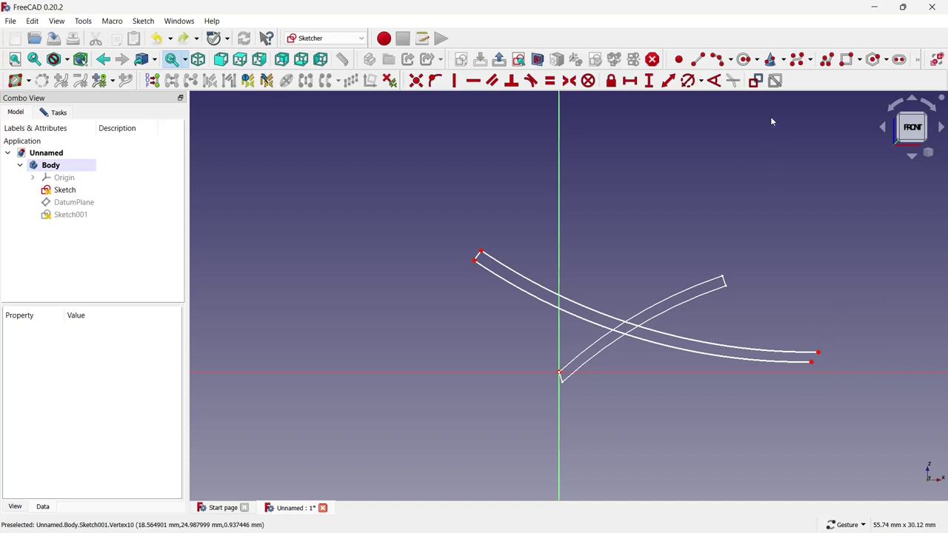
scroll(881, 360, "up", 4)
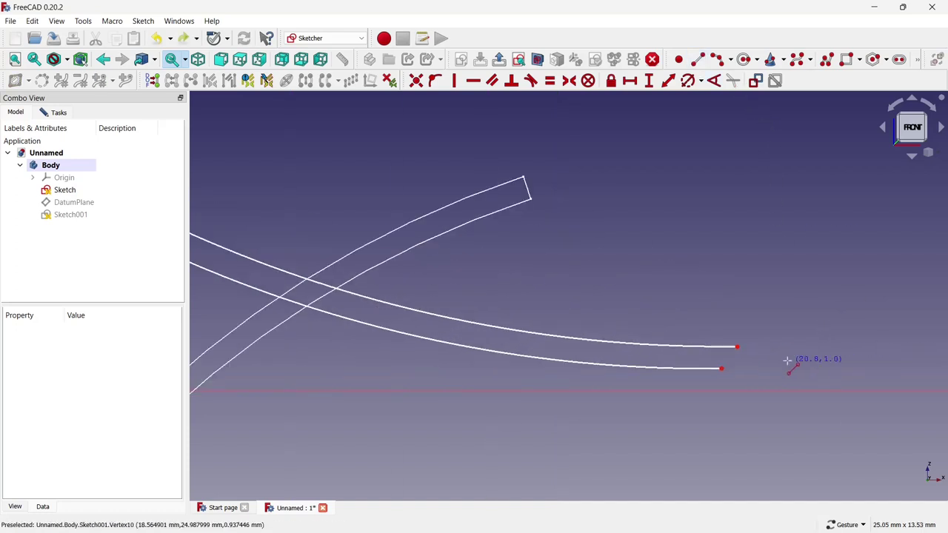
left_click(737, 347)
left_click(722, 368)
scroll(708, 323, "down", 4)
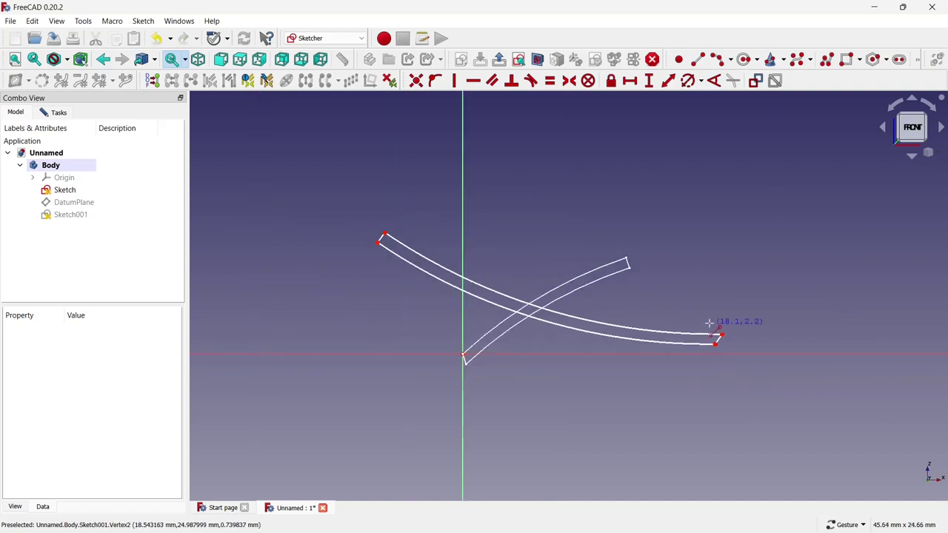
scroll(709, 323, "down", 2)
left_click(59, 112)
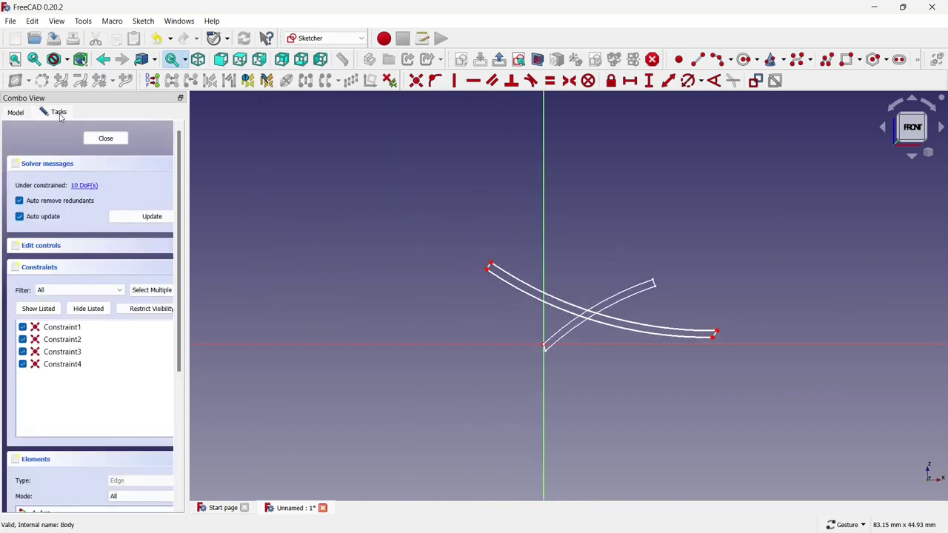
left_click(87, 140)
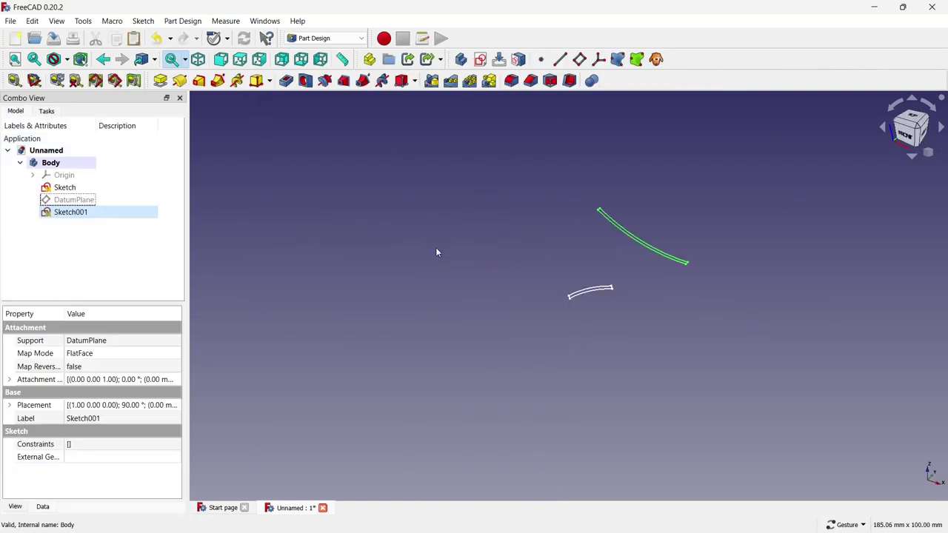
Loft Sketch001 to Sketch into a solid tapering curved spoke.
left_click(198, 80)
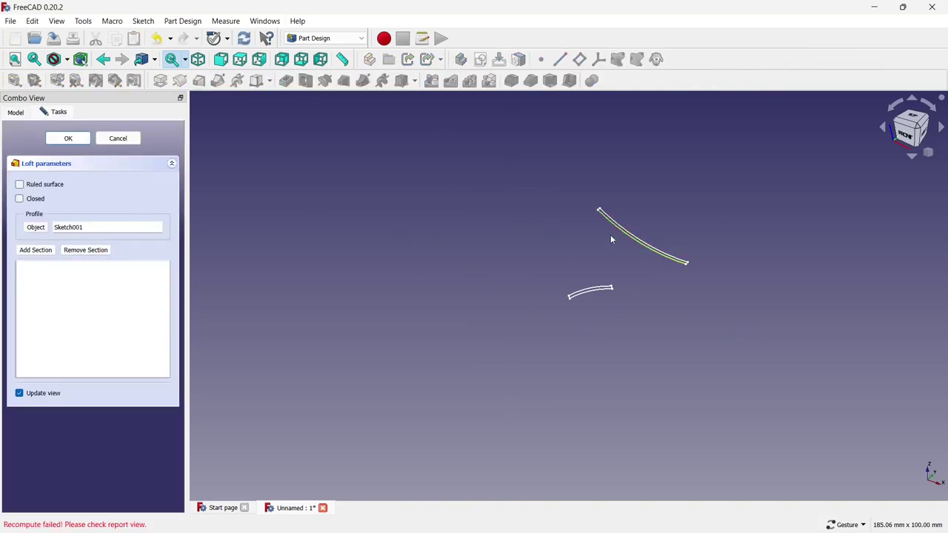
left_click(41, 253)
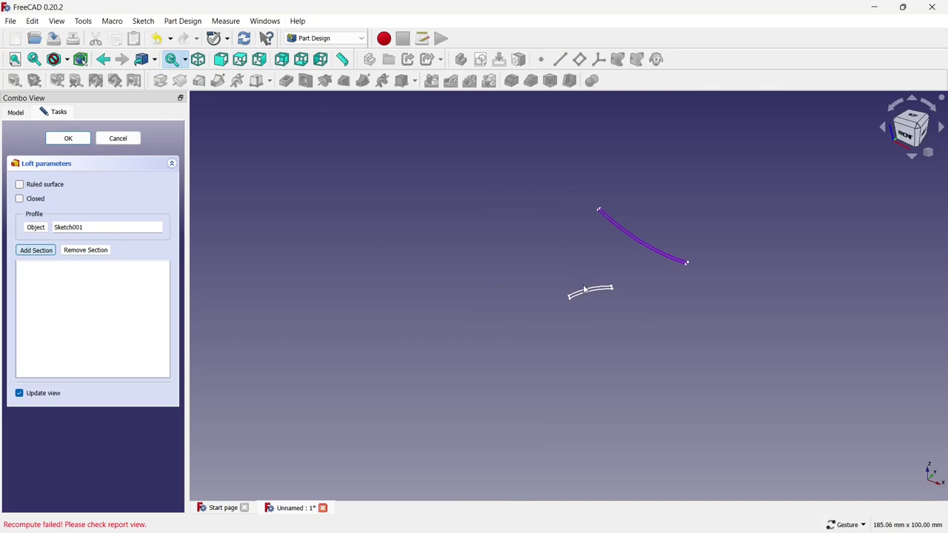
left_click(587, 291)
left_click(68, 138)
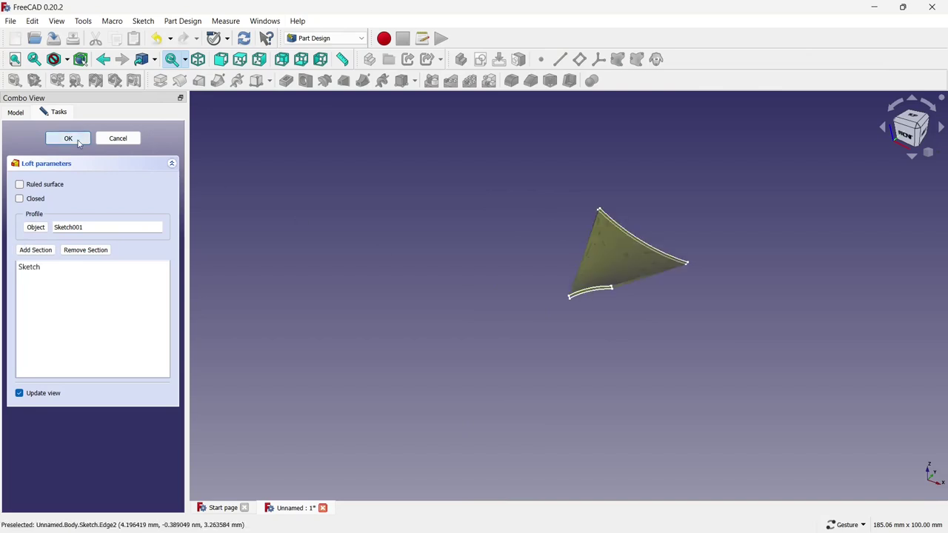
mouse_move(600, 193)
left_mouse_down()
mouse_move(605, 319)
mouse_move(459, 284)
left_mouse_up()
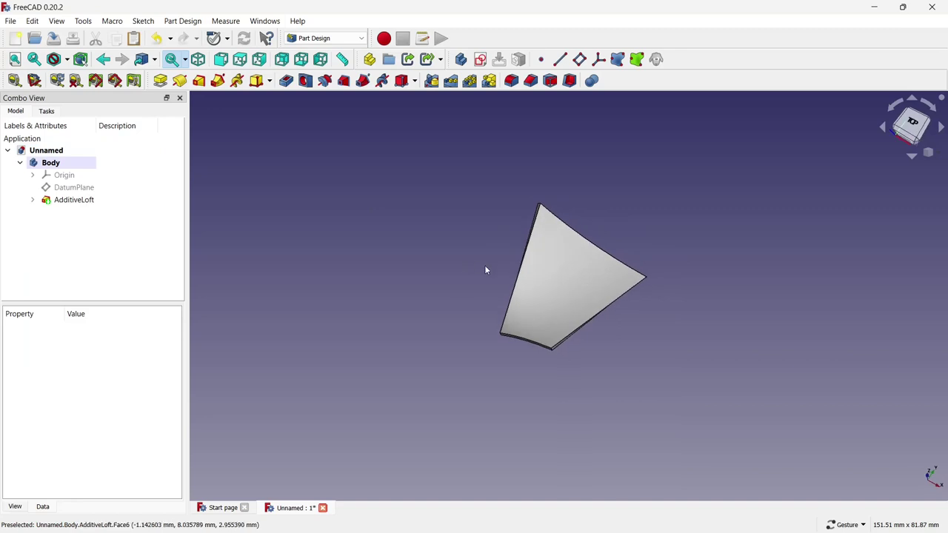
left_click(33, 200)
Reshape Sketch001 by pulling its upper-left end inward and its right end leftward.
right_click(77, 215)
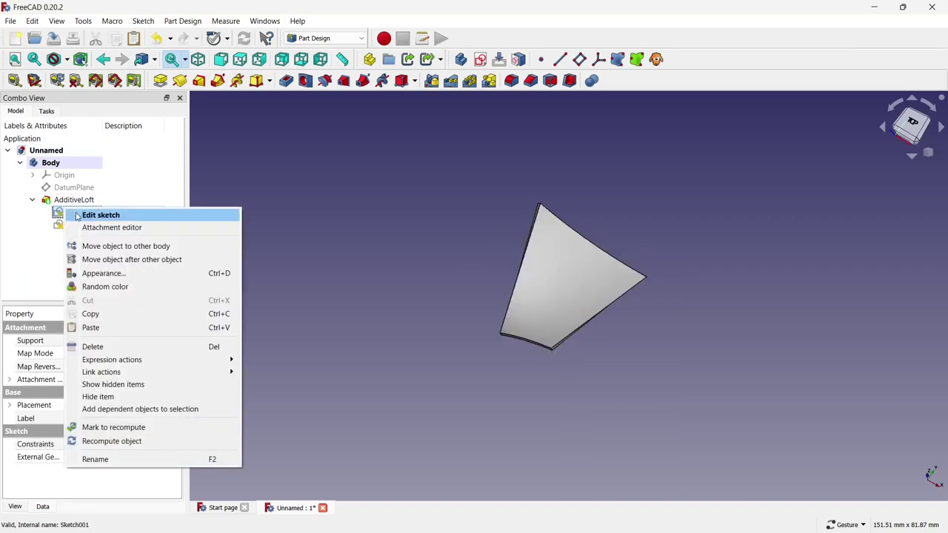
left_click(100, 214)
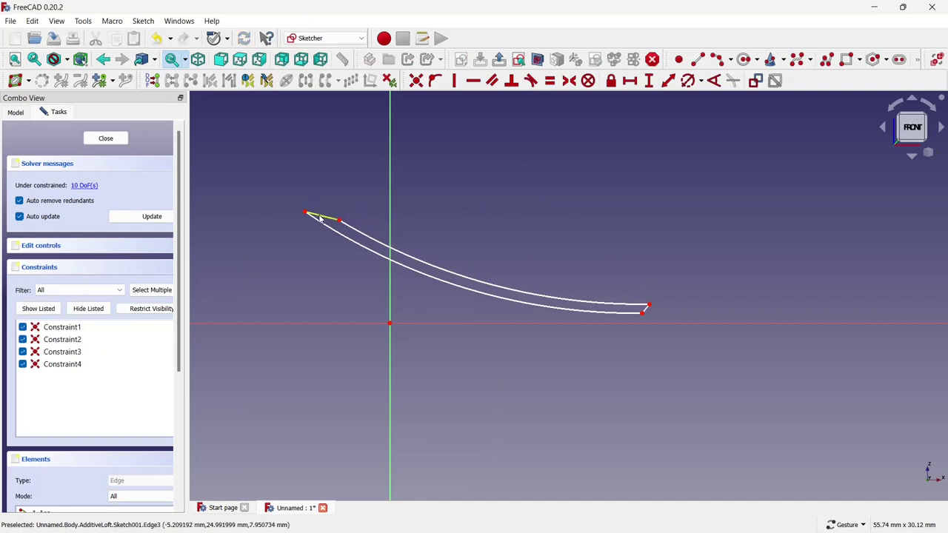
left_click_drag(305, 212, 331, 227)
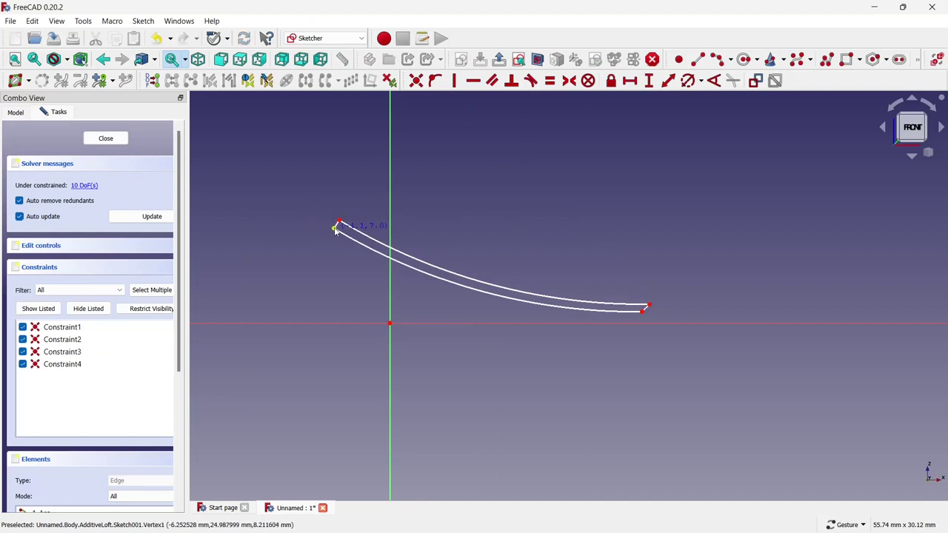
left_click_drag(648, 305, 602, 310)
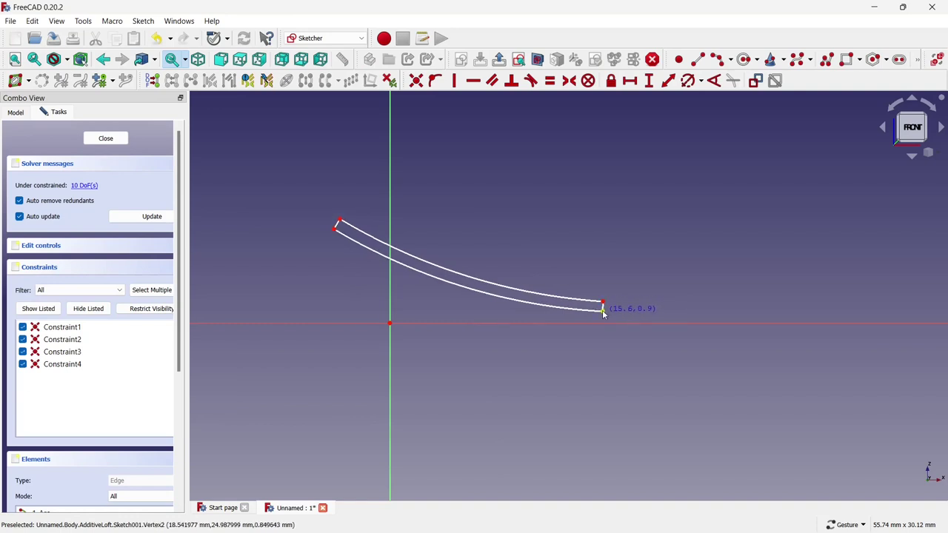
left_click(106, 138)
mouse_move(435, 226)
left_mouse_down()
mouse_move(516, 227)
mouse_move(470, 262)
mouse_move(474, 214)
mouse_move(489, 203)
left_mouse_up()
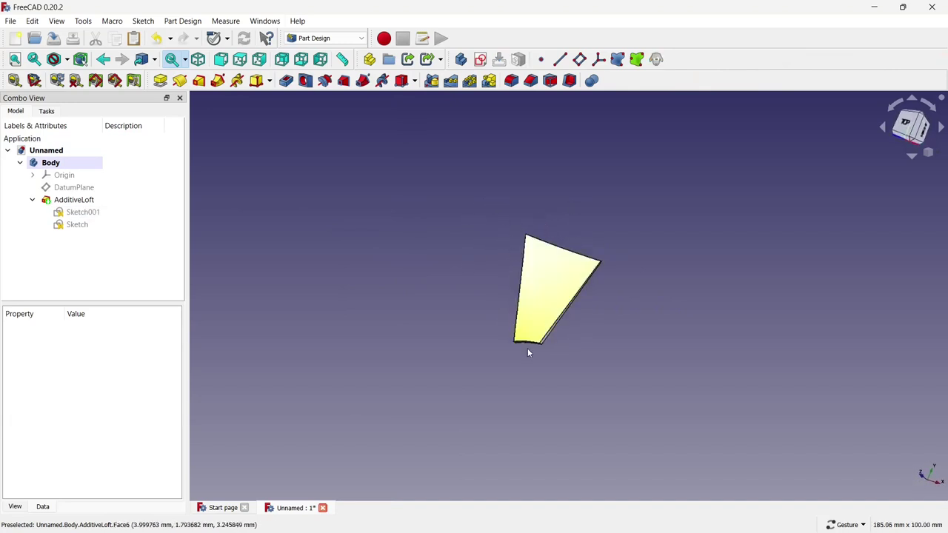
Constrain Sketch001's arc to a 43 mm radius.
right_click(69, 212)
left_click(100, 215)
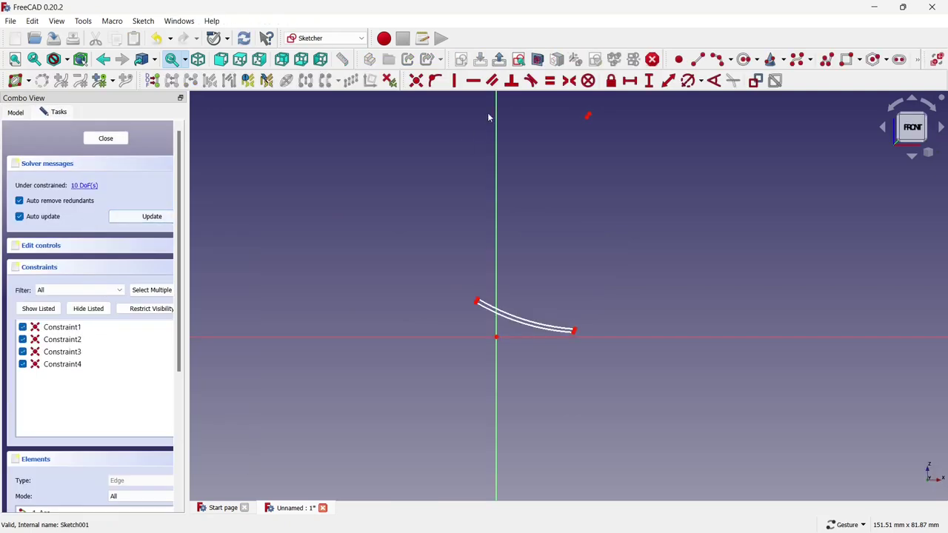
left_click(500, 314)
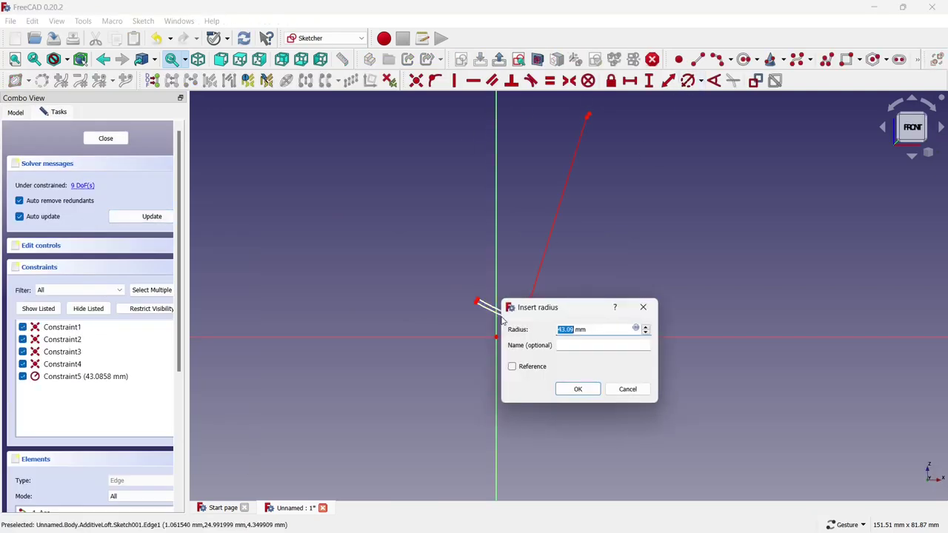
type("3")
key("Return")
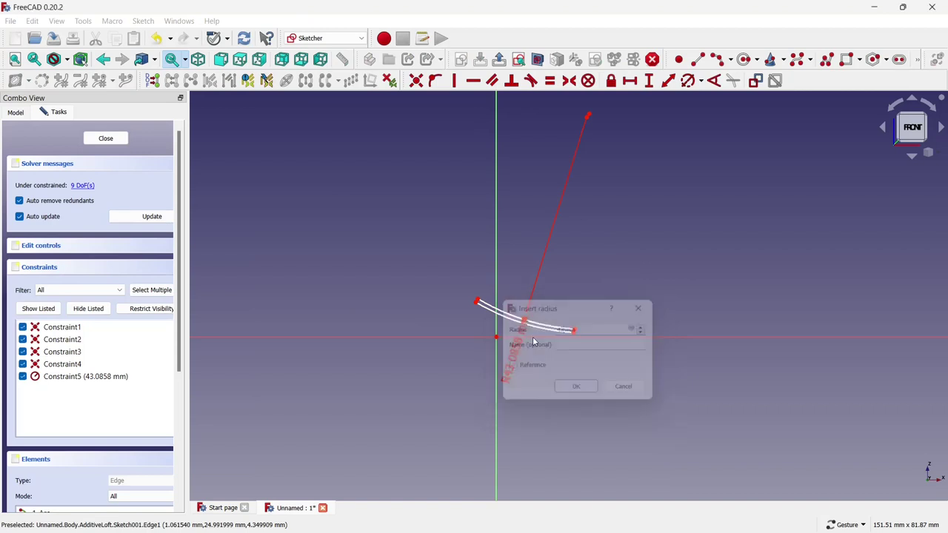
left_click(106, 139)
Constrain the other profile sketch's arc to a 33 mm radius.
right_click(76, 230)
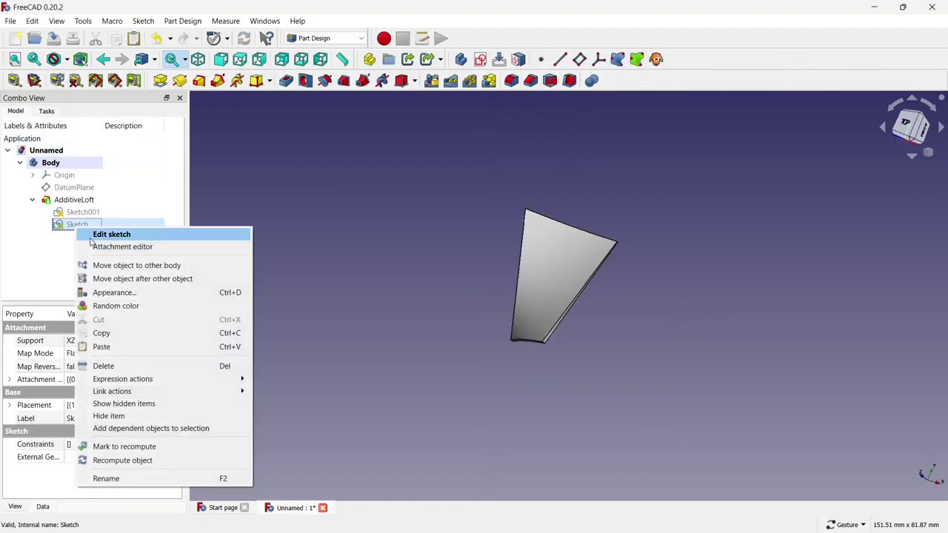
left_click(108, 234)
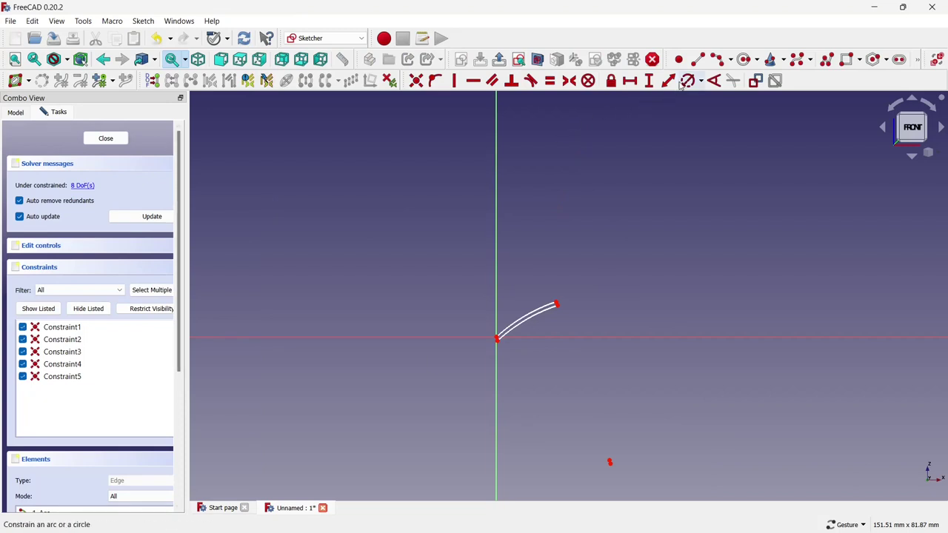
left_click(668, 80)
left_click(545, 310)
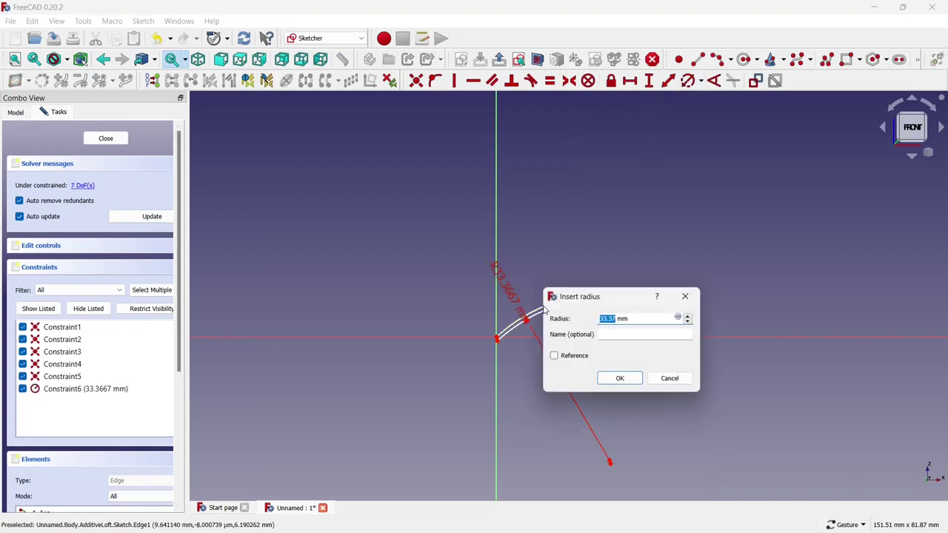
key("Return")
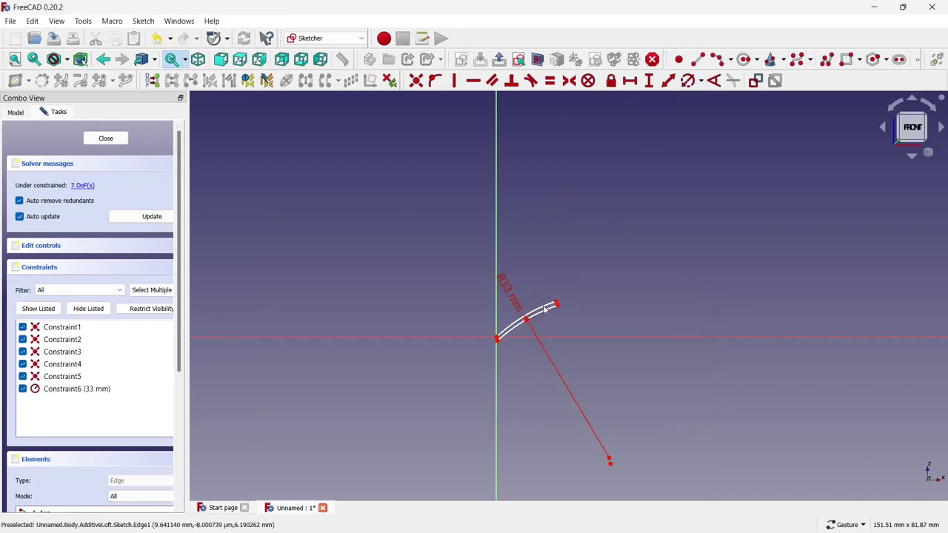
left_click(86, 140)
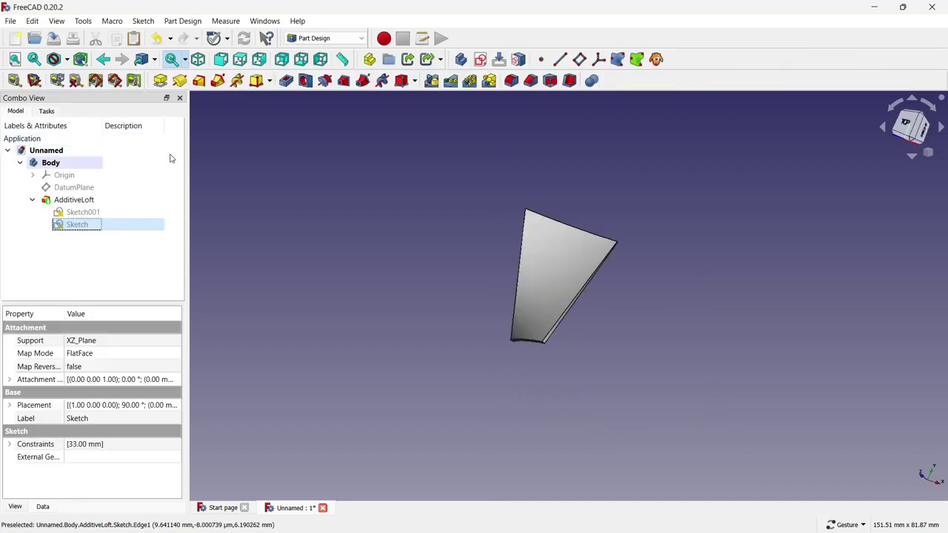
Show the origin planes and start a new sketch on the XY plane.
left_click_drag(326, 191, 322, 183)
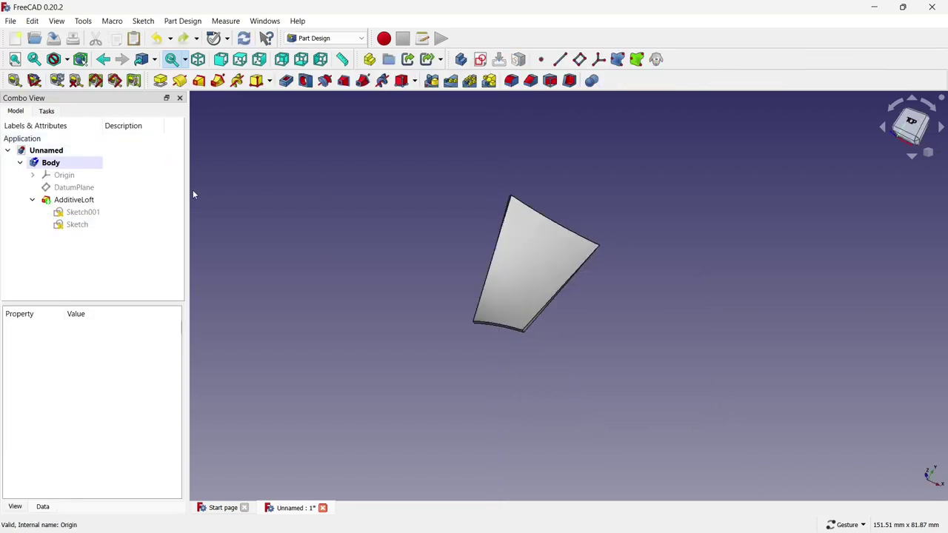
left_click(64, 175)
key("space")
left_click(296, 175)
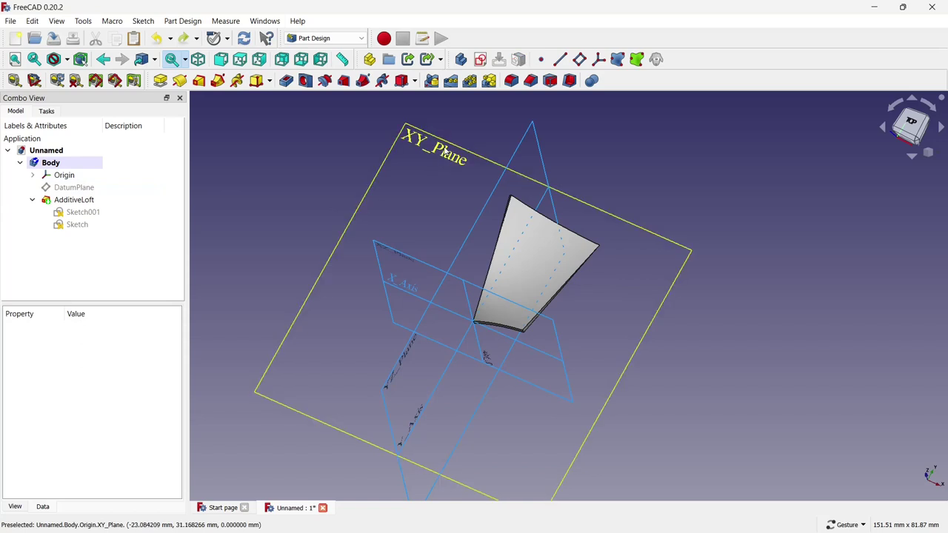
left_click(445, 151)
left_click(481, 60)
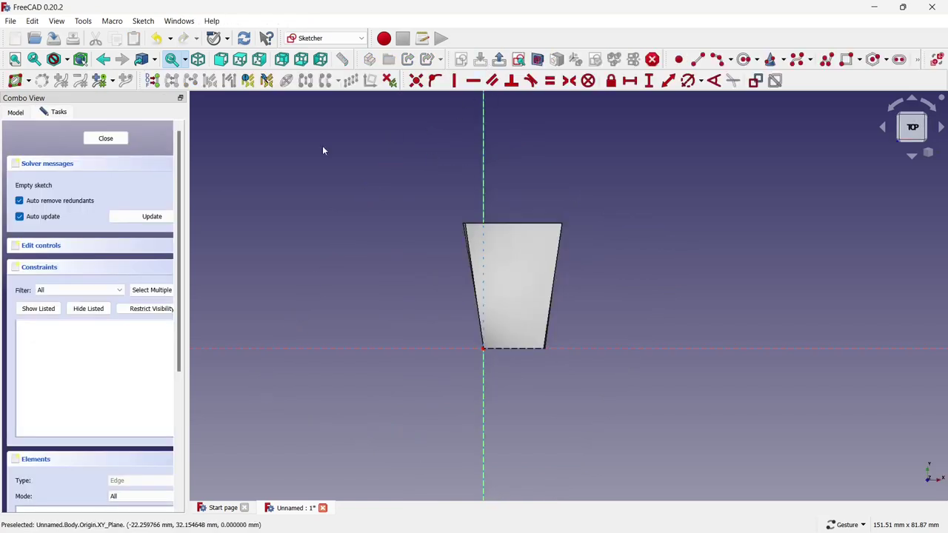
scroll(409, 243, "up", 1)
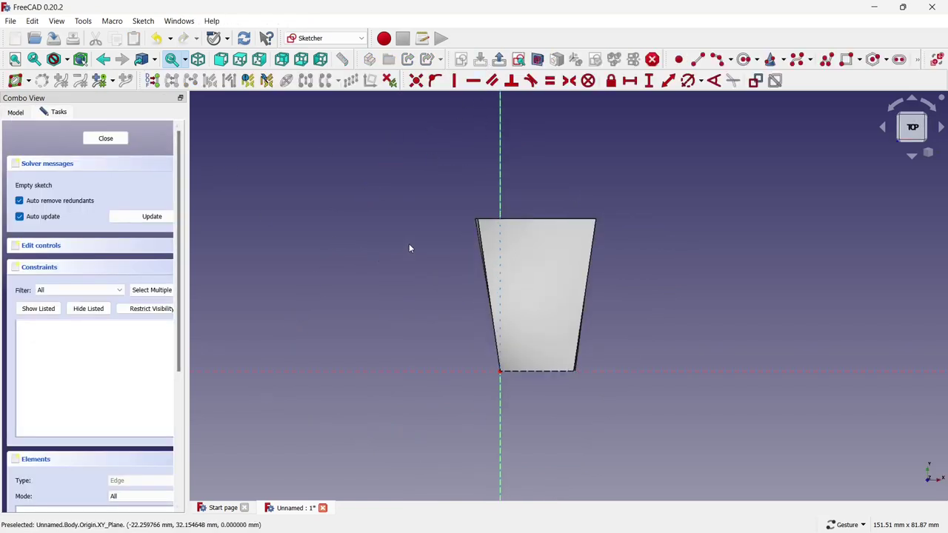
scroll(409, 243, "up", 1)
scroll(425, 236, "down", 2)
scroll(482, 360, "up", 1)
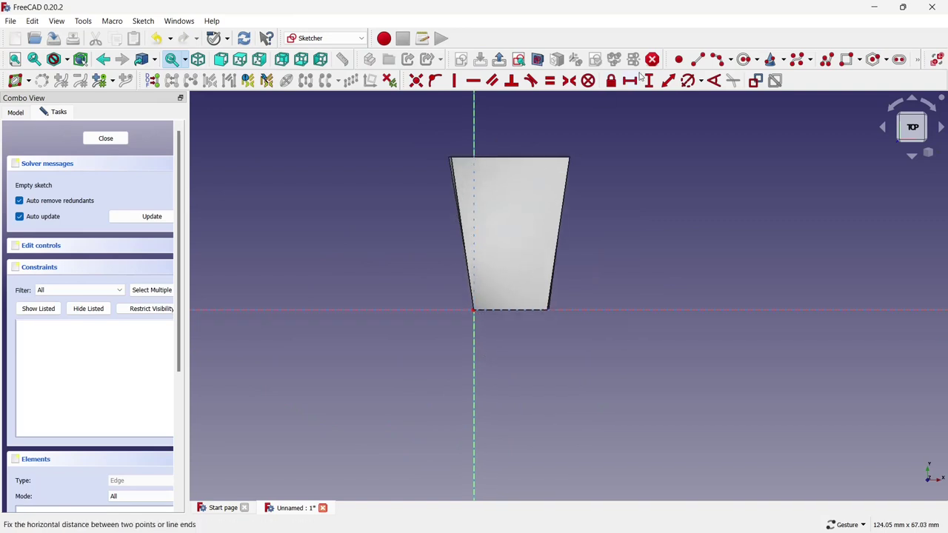
Draw a hub circle around the base of the spoke.
left_click(744, 59)
left_click(515, 378)
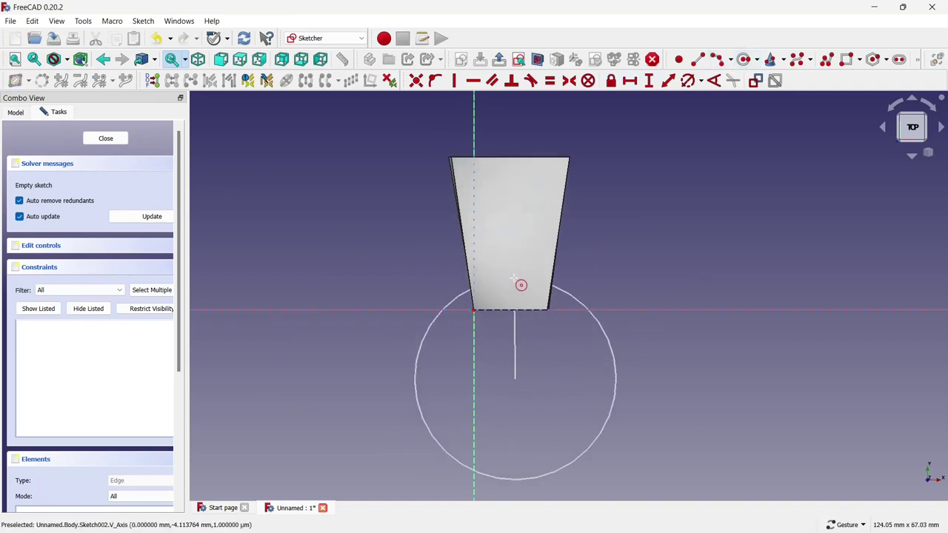
left_click(509, 289)
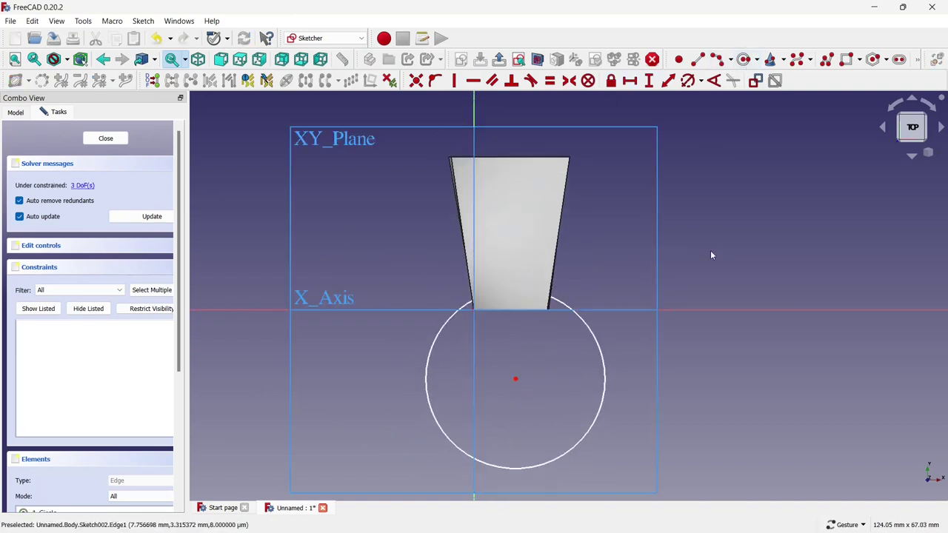
left_click(28, 112)
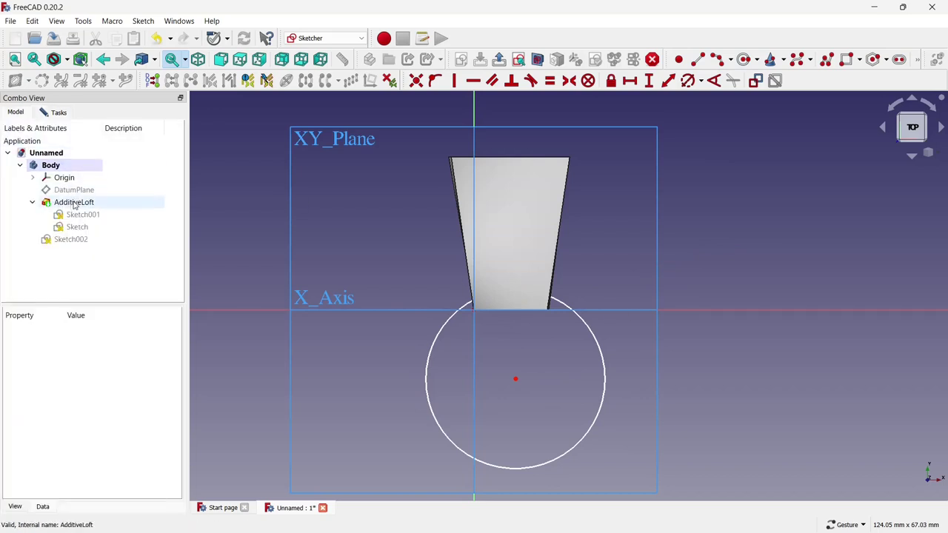
left_click(78, 180)
left_click(310, 172)
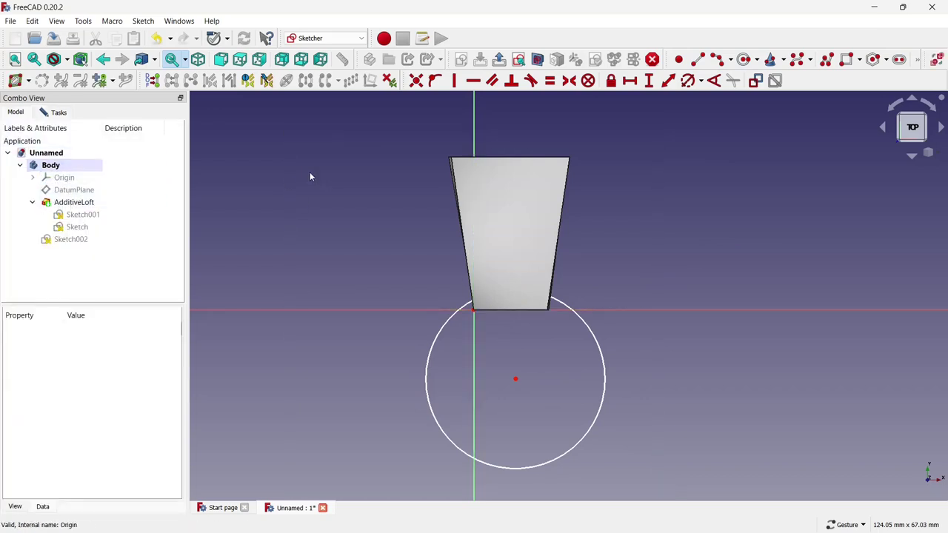
scroll(409, 165, "down", 2)
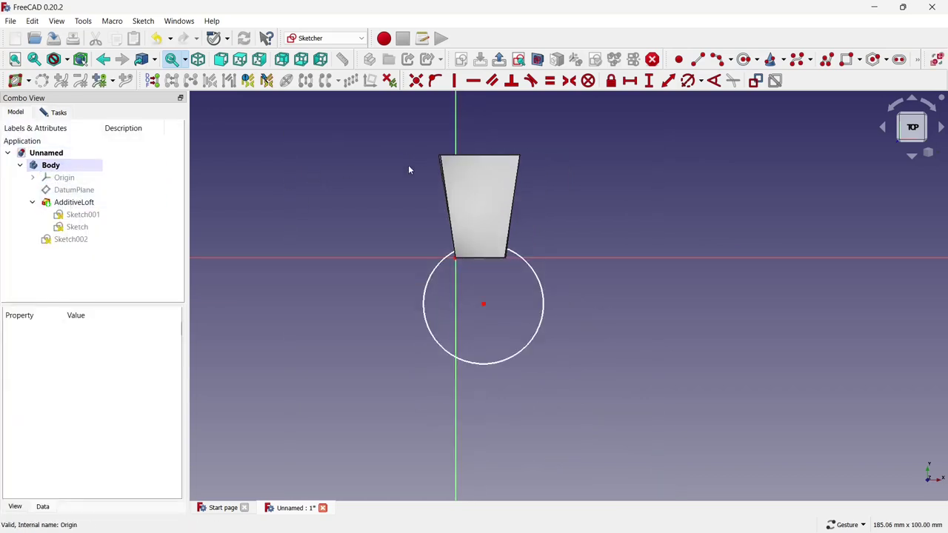
Fix the circle's diameter at 25 mm, nudge it into place, and close the sketch.
left_click(688, 80)
left_click(540, 278)
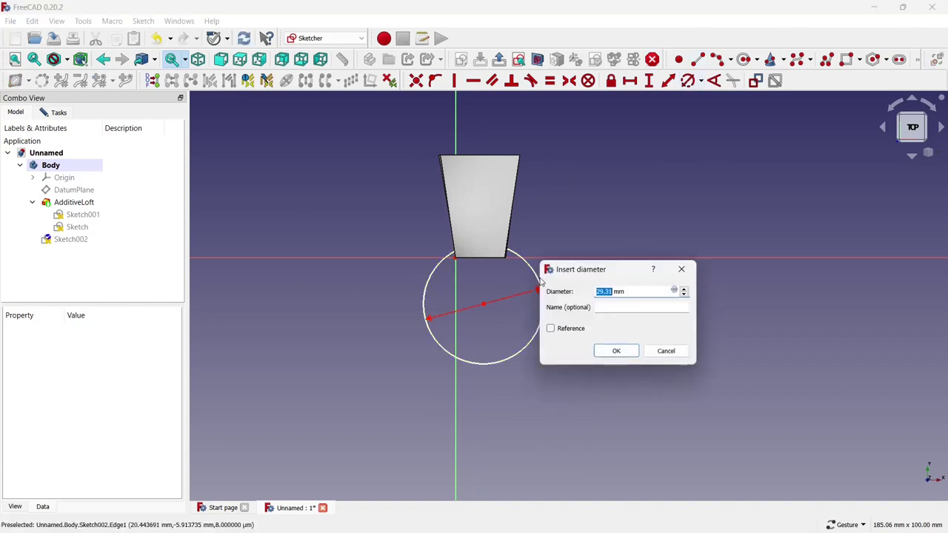
key("Return")
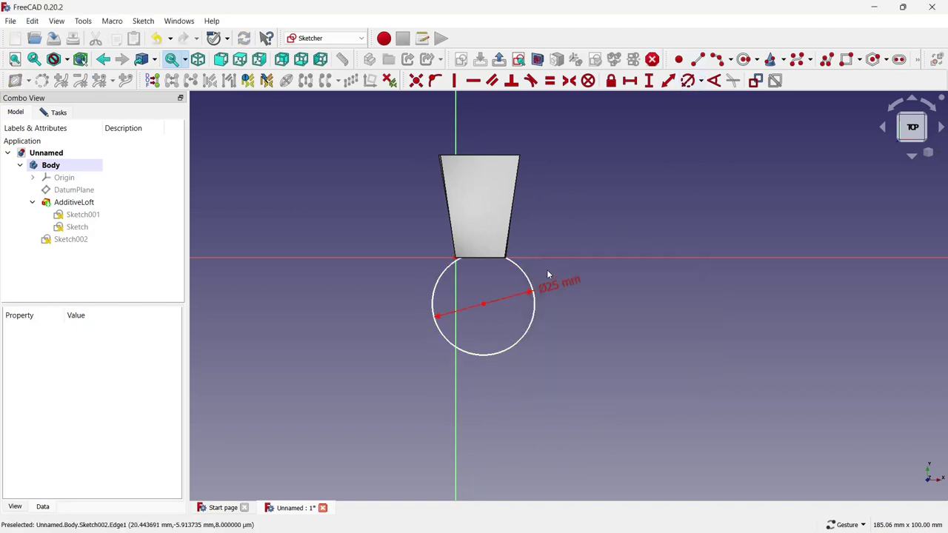
scroll(484, 285, "up", 2)
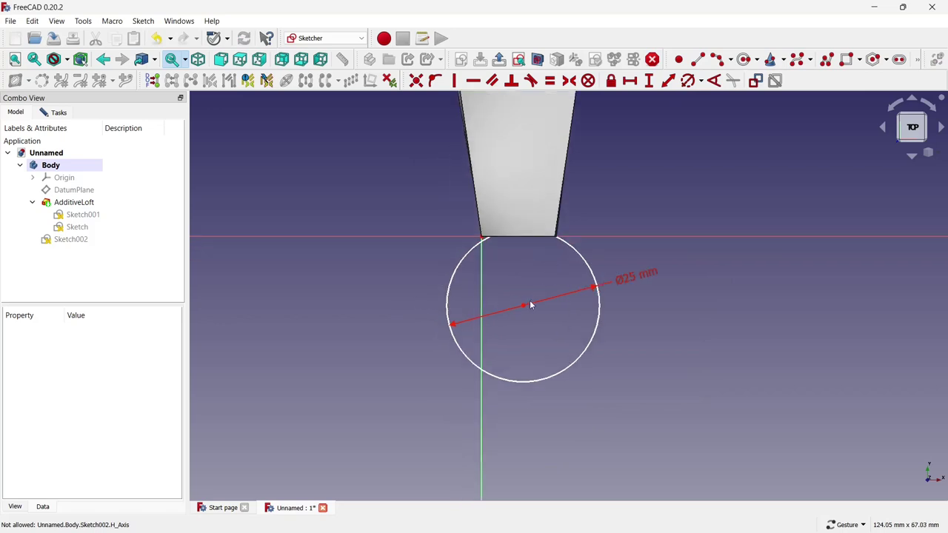
left_click_drag(522, 303, 517, 294)
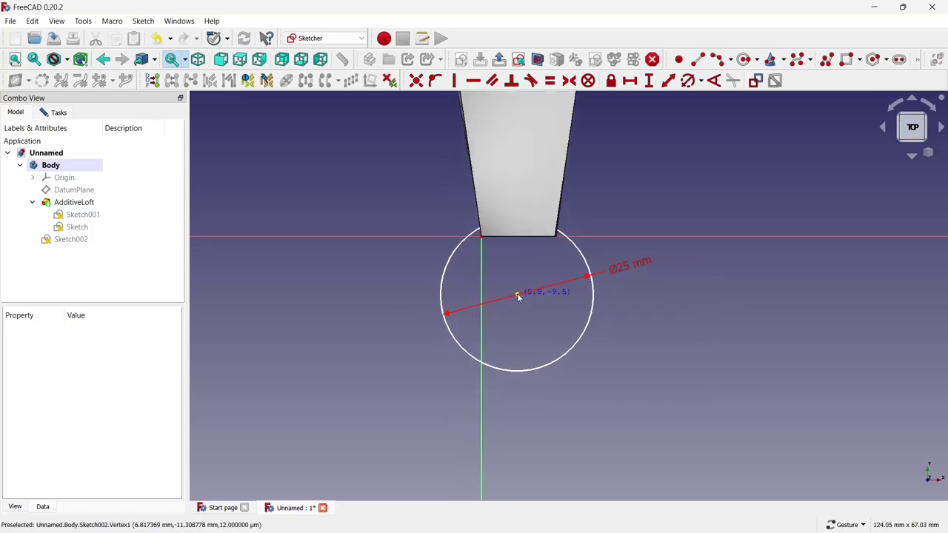
left_click(43, 115)
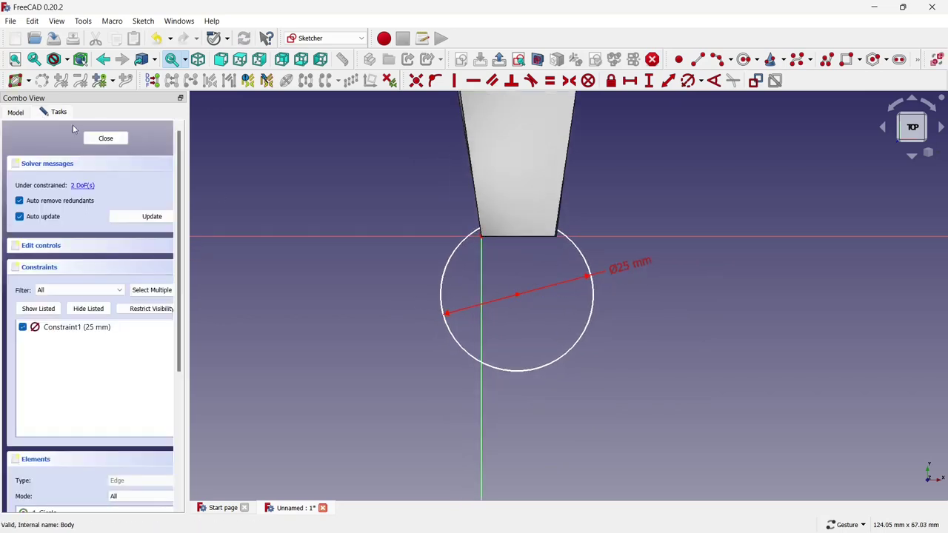
left_click(87, 139)
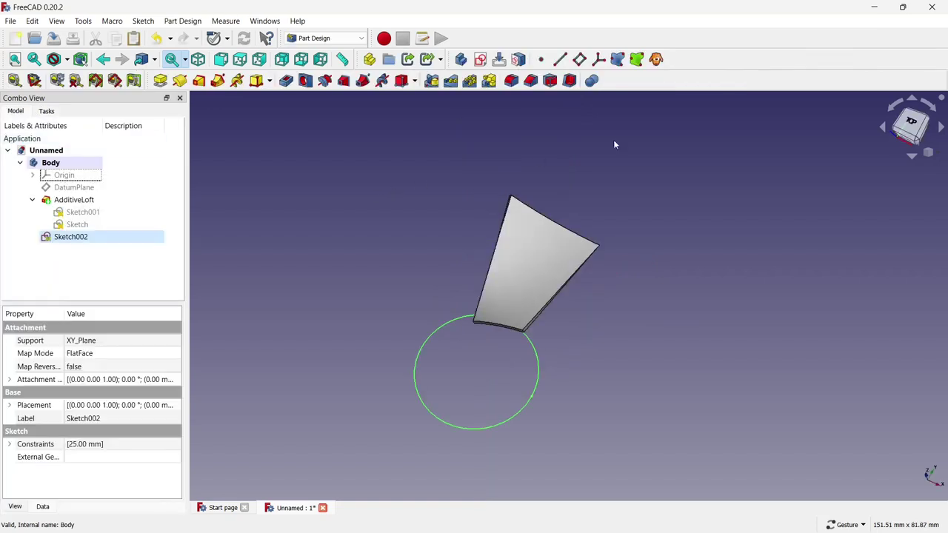
Pad the 25 mm circle in two directions, 10 mm and 5 mm.
scroll(614, 145, "down", 1)
left_click(180, 81)
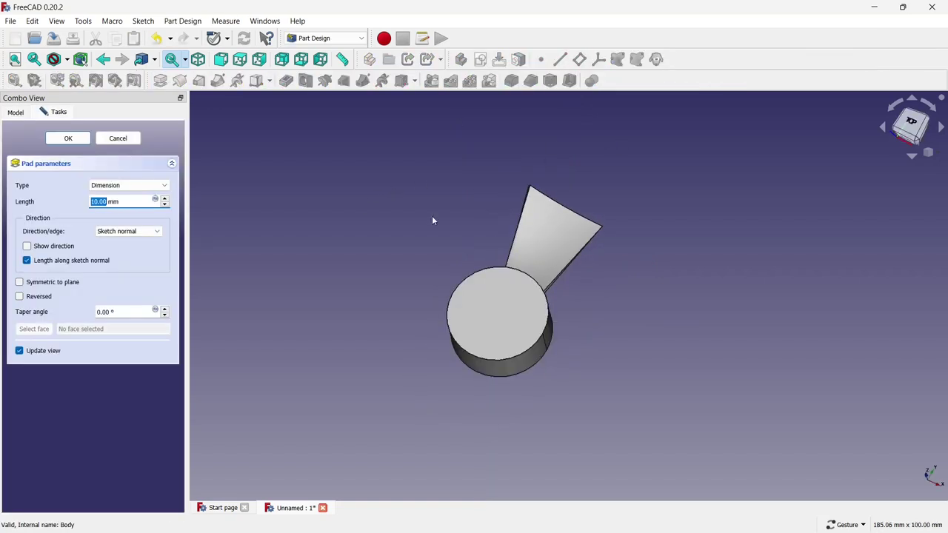
mouse_move(584, 297)
left_mouse_down()
mouse_move(477, 344)
mouse_move(677, 247)
left_mouse_up()
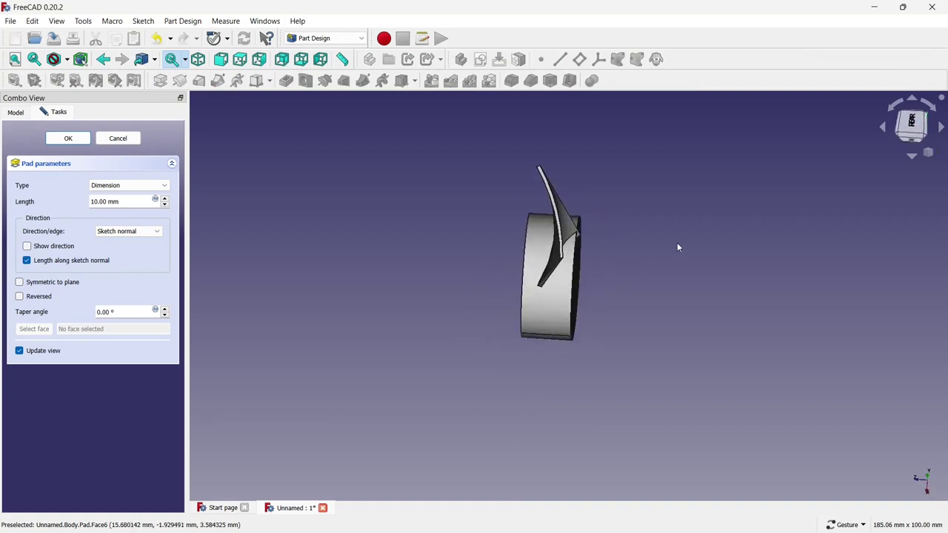
left_click(122, 185)
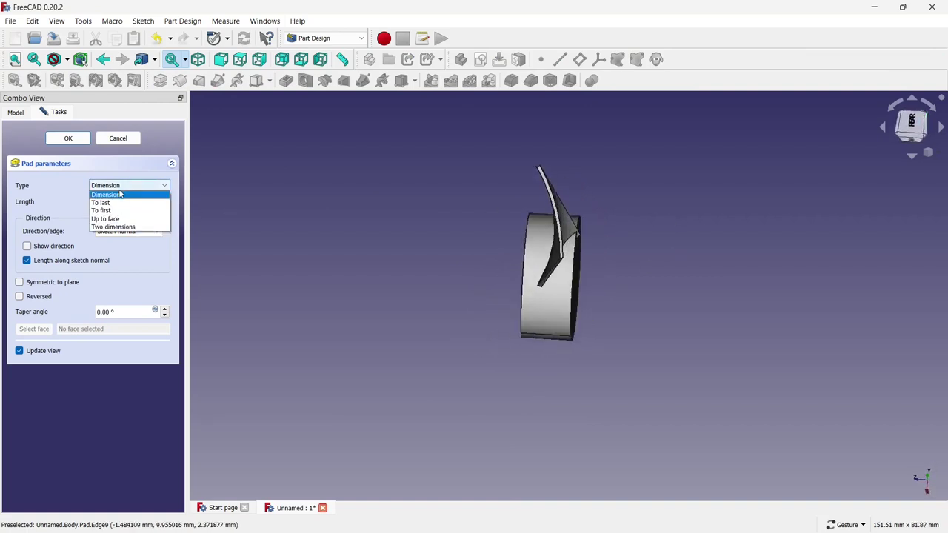
left_click(128, 227)
type("5")
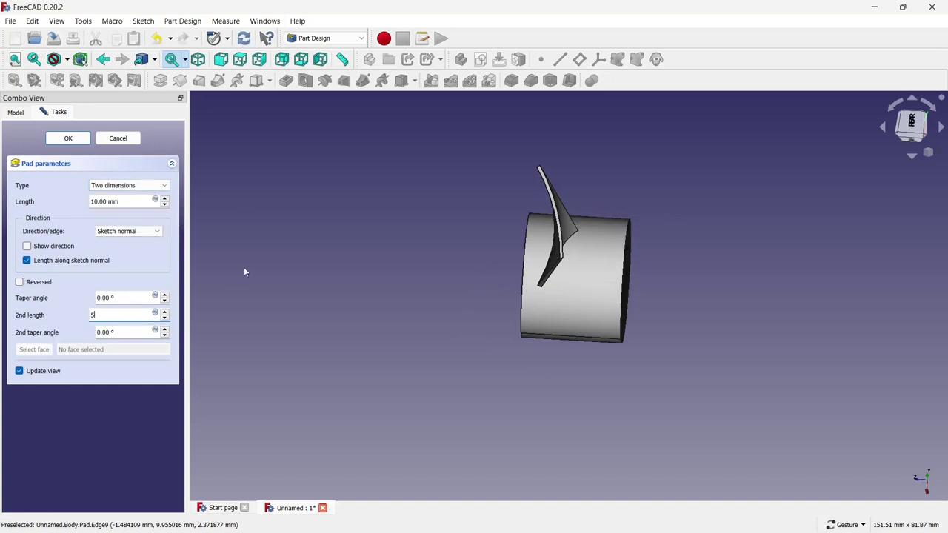
left_click(382, 268)
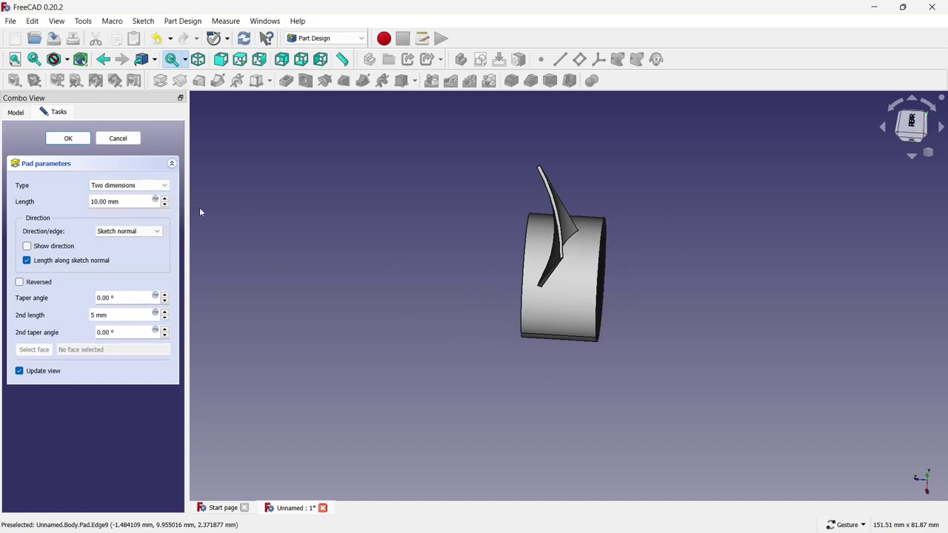
left_click(68, 139)
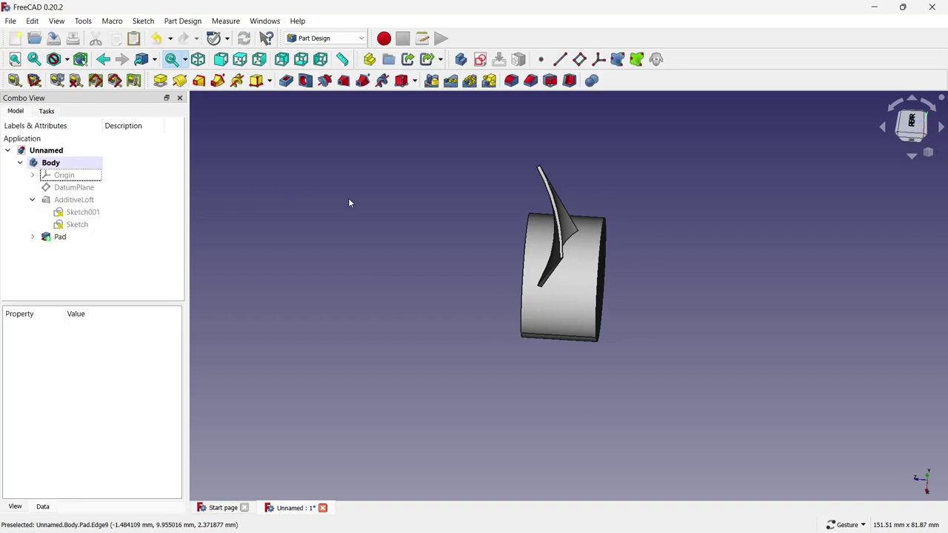
mouse_move(351, 203)
left_mouse_down()
mouse_move(477, 333)
mouse_move(599, 360)
left_mouse_up()
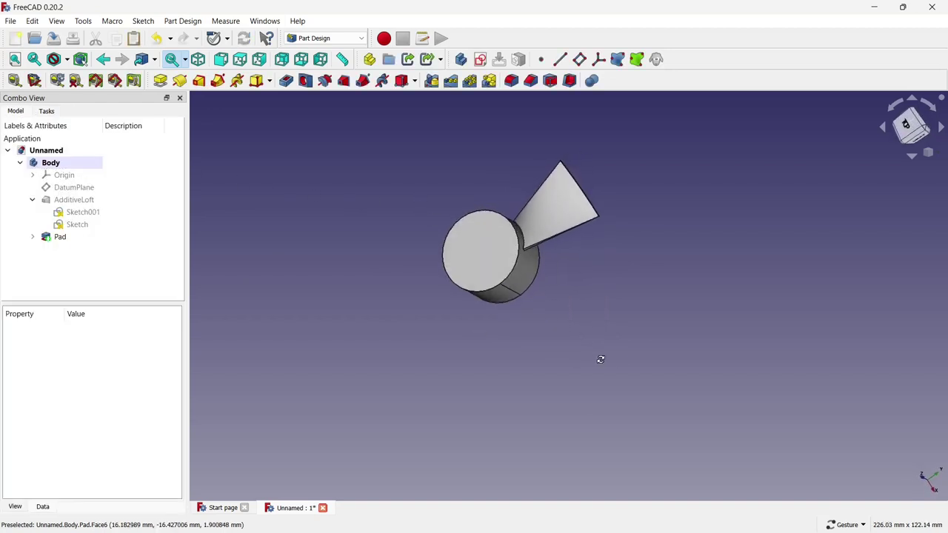
Start a polar pattern of the AdditiveLoft spoke.
scroll(454, 168, "up", 2)
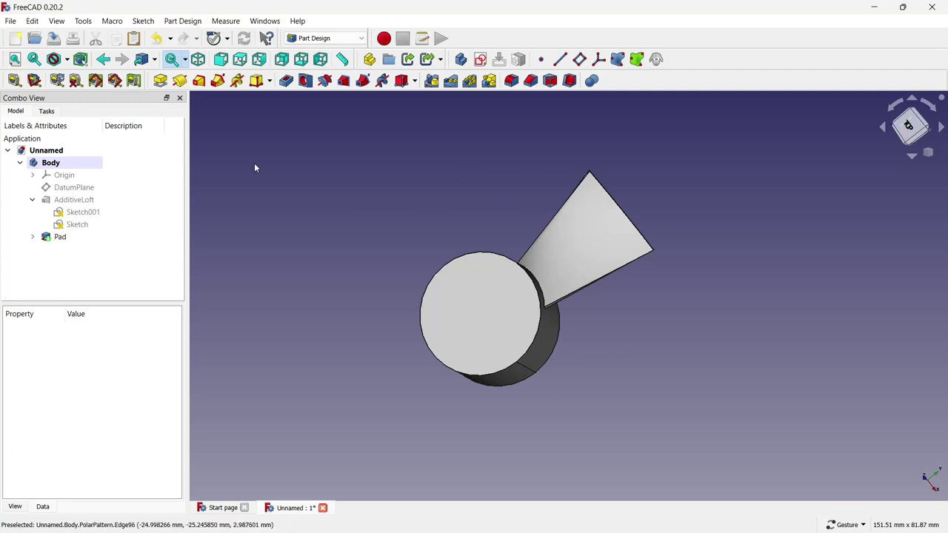
left_click(472, 80)
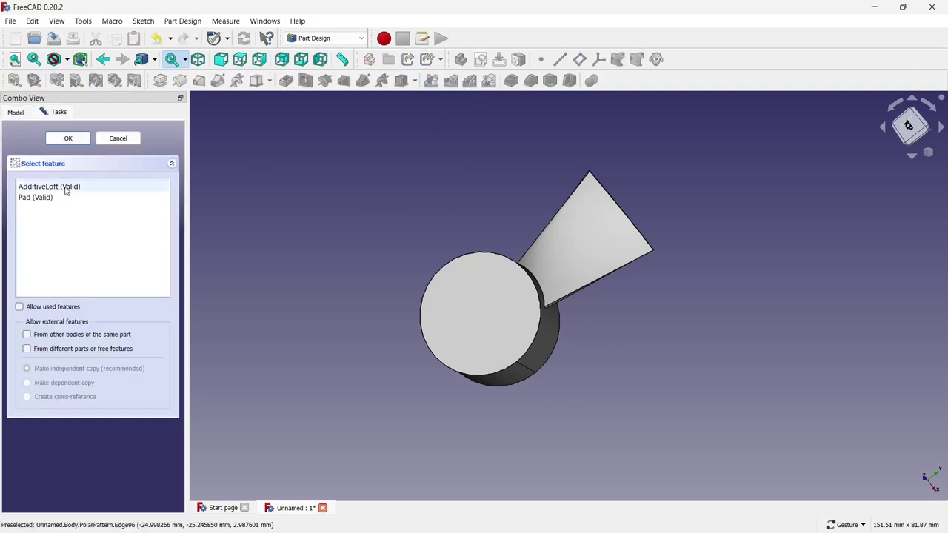
left_click(62, 189)
left_click(68, 138)
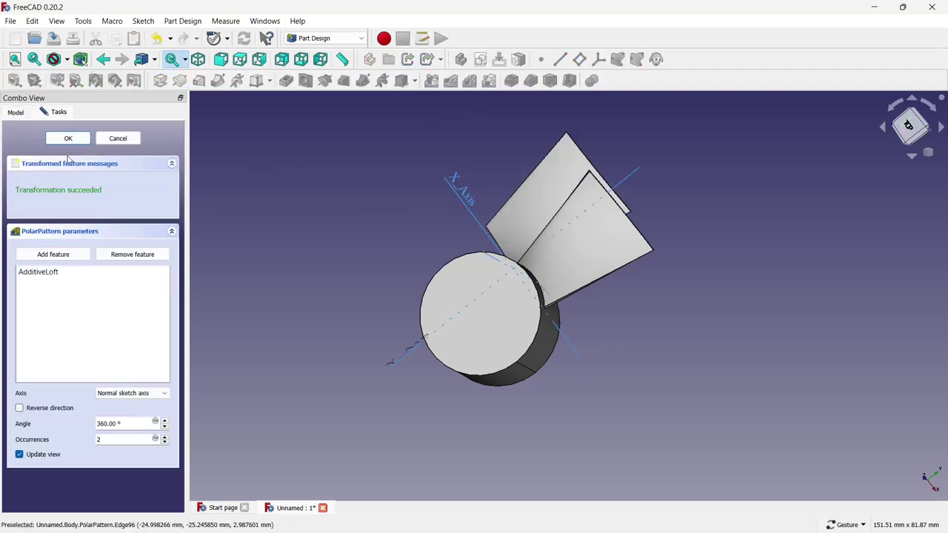
Use the cylinder edge as the pattern axis with 9 occurrences.
left_click(115, 394)
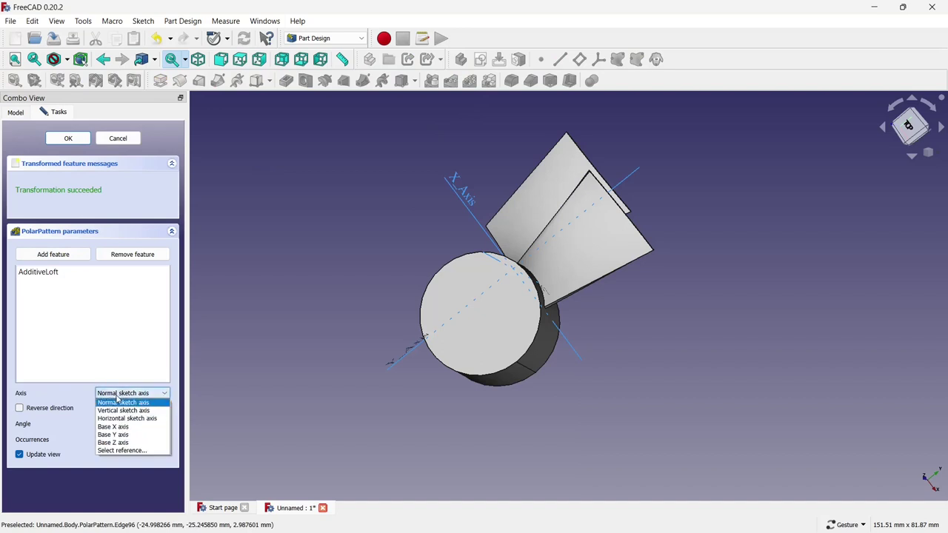
left_click(118, 452)
left_click(419, 311)
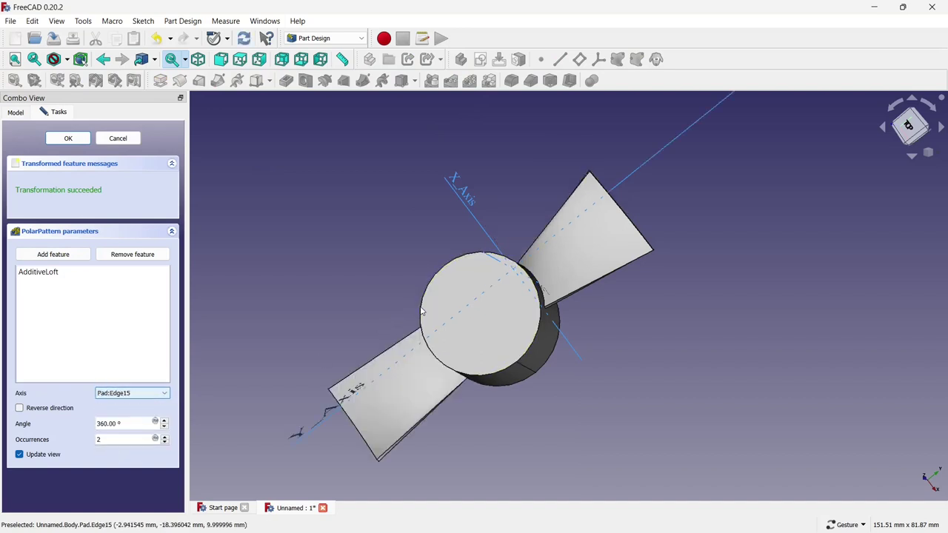
left_click(117, 442)
type("9")
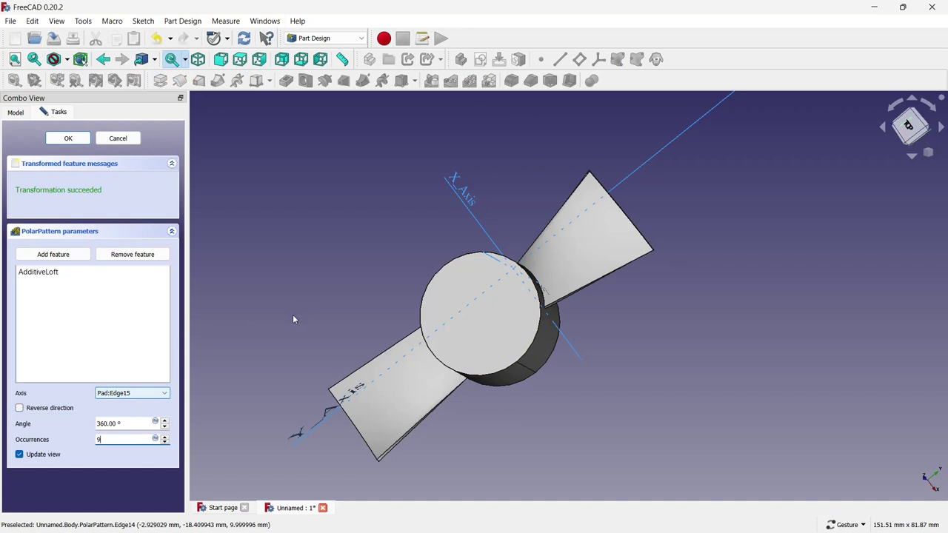
left_click(46, 140)
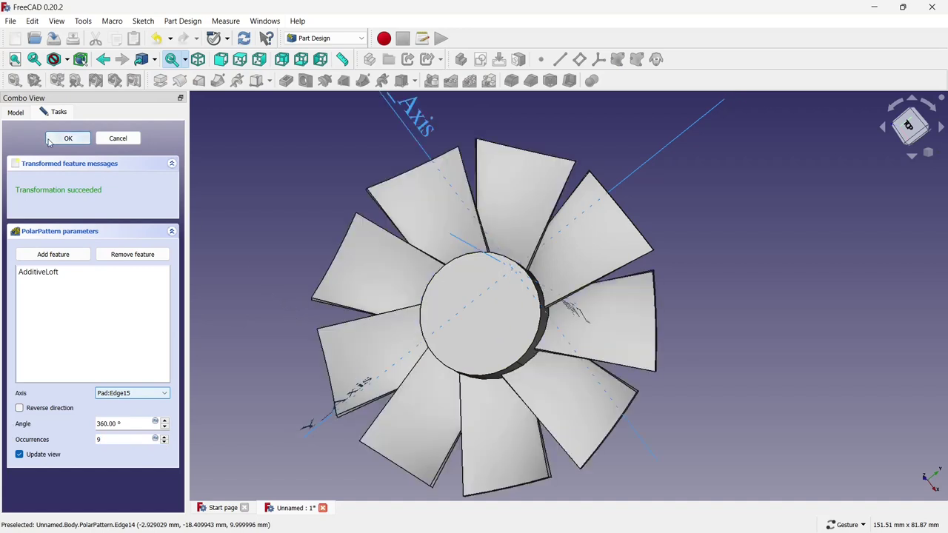
scroll(521, 210, "down", 3)
left_click_drag(521, 210, 419, 359)
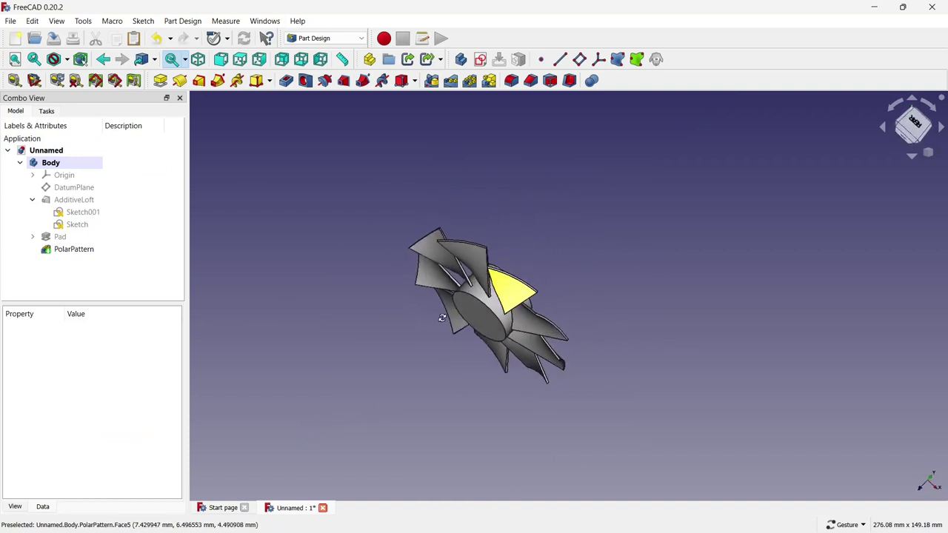
left_click_drag(419, 360, 370, 258)
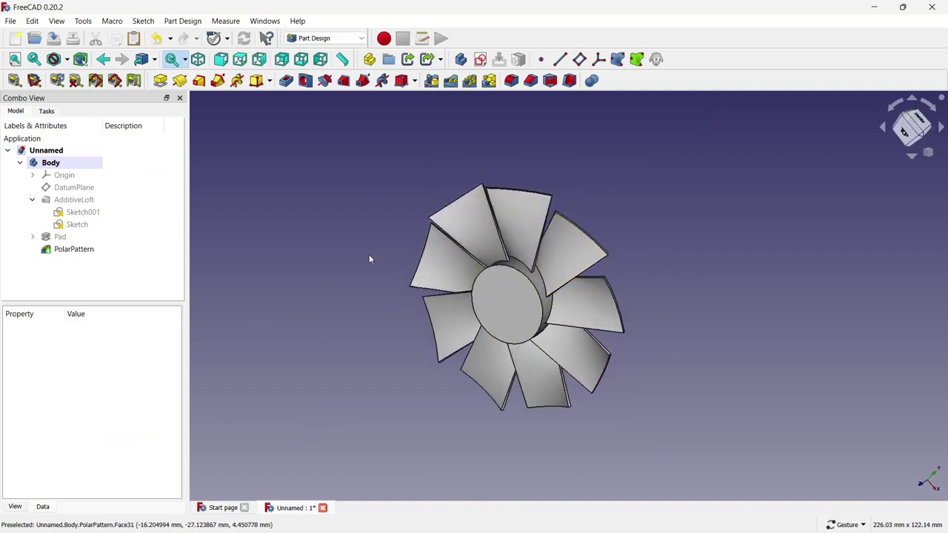
Create a new folder named 'Cooling Fan' from the Save As dialog.
key("ctrl+s")
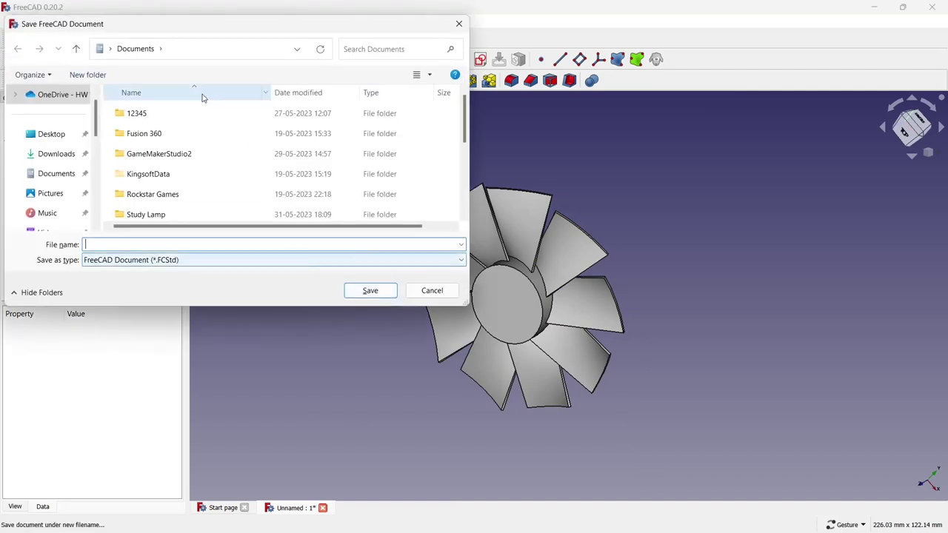
left_click(104, 77)
type("C")
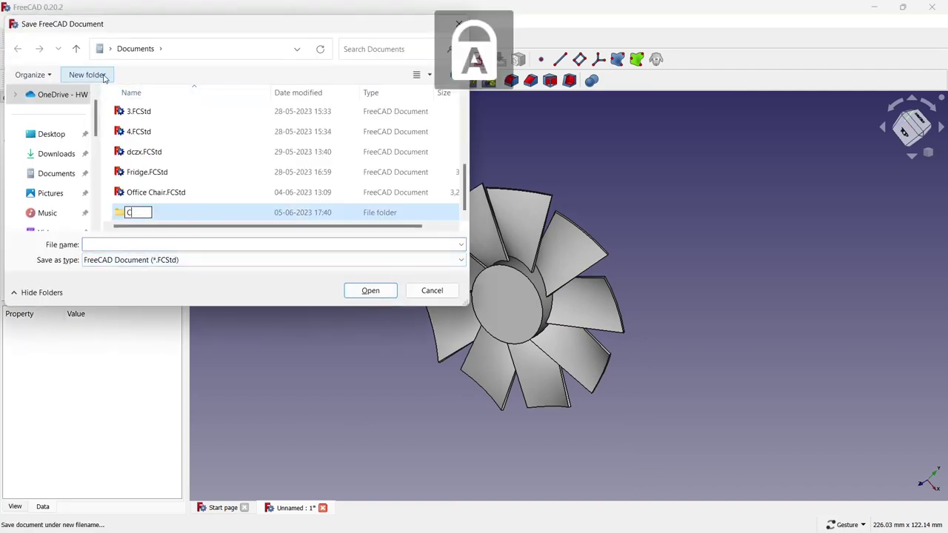
key("Caps_Lock")
type("ooling")
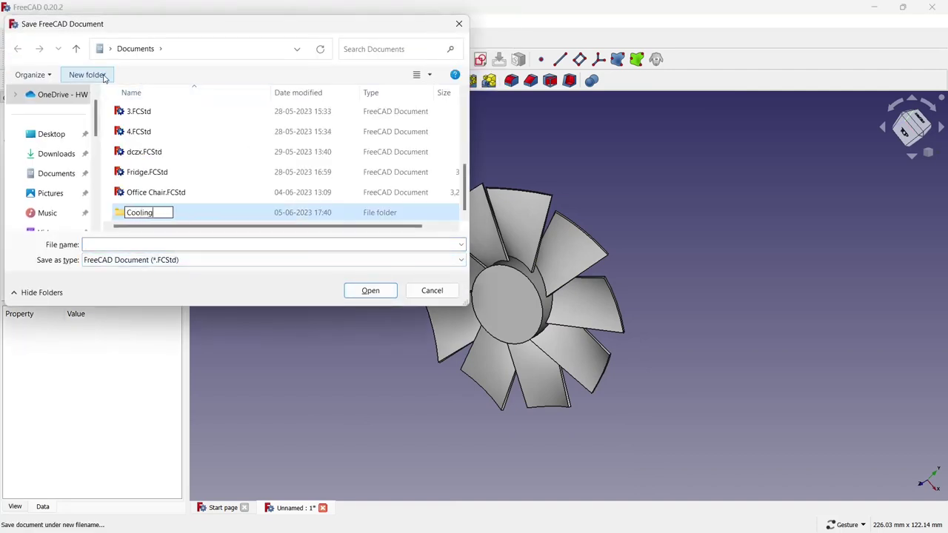
key("Caps_Lock")
type(" F")
key("Caps_Lock")
type("a")
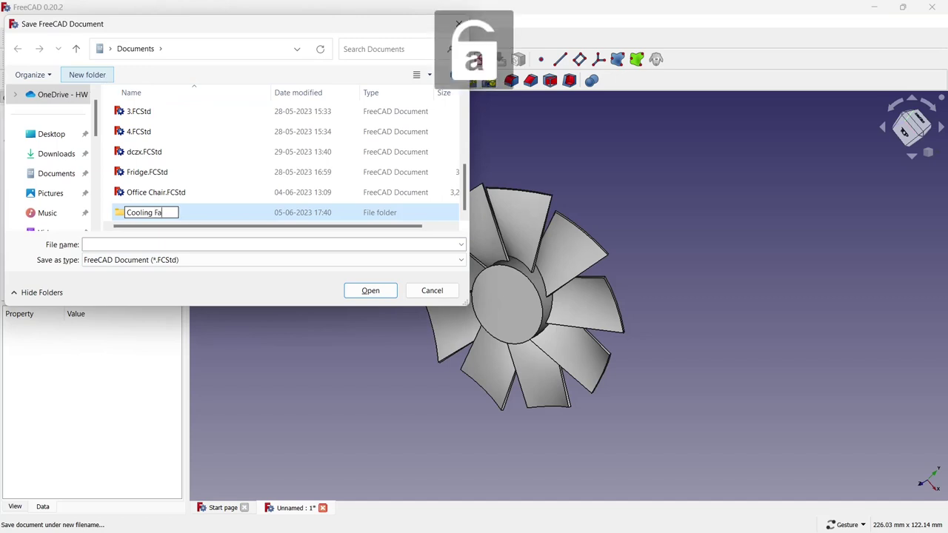
type("n")
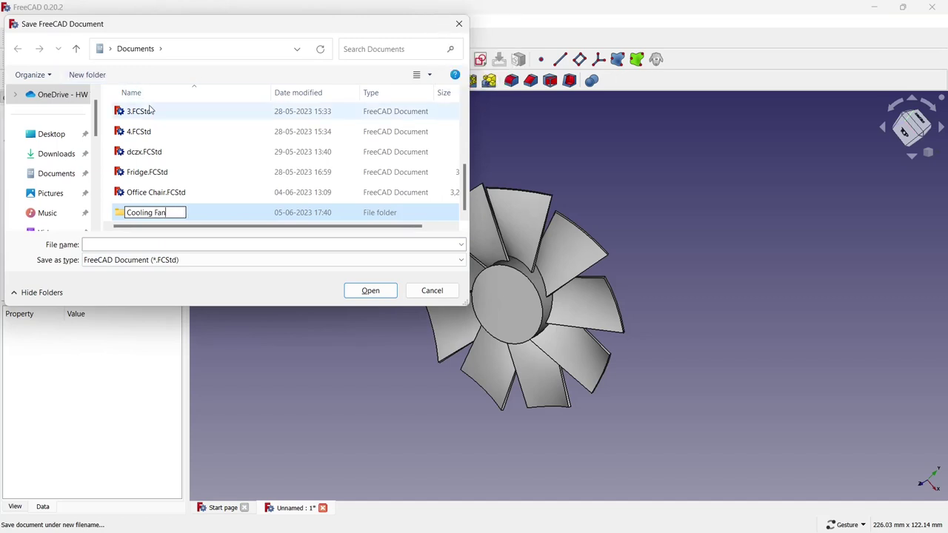
left_click(152, 111)
Save the model as 'Fan' inside the Cooling Fan folder.
double_click(184, 213)
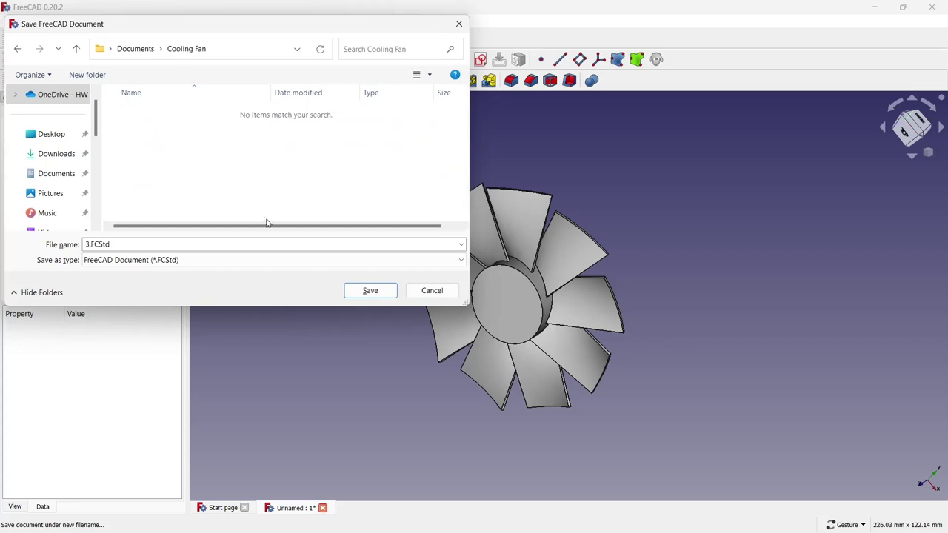
double_click(256, 245)
key("Caps_Lock")
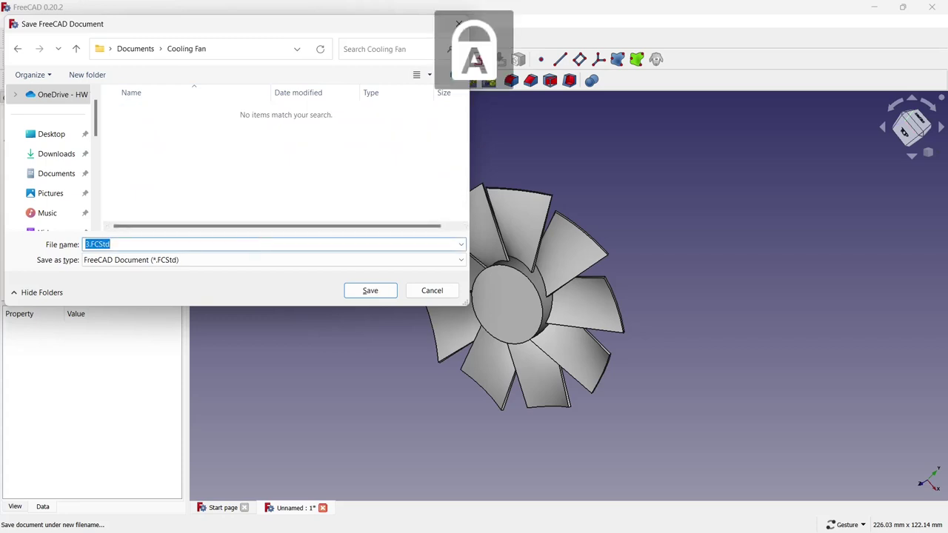
type("F")
key("Caps_Lock")
type("an")
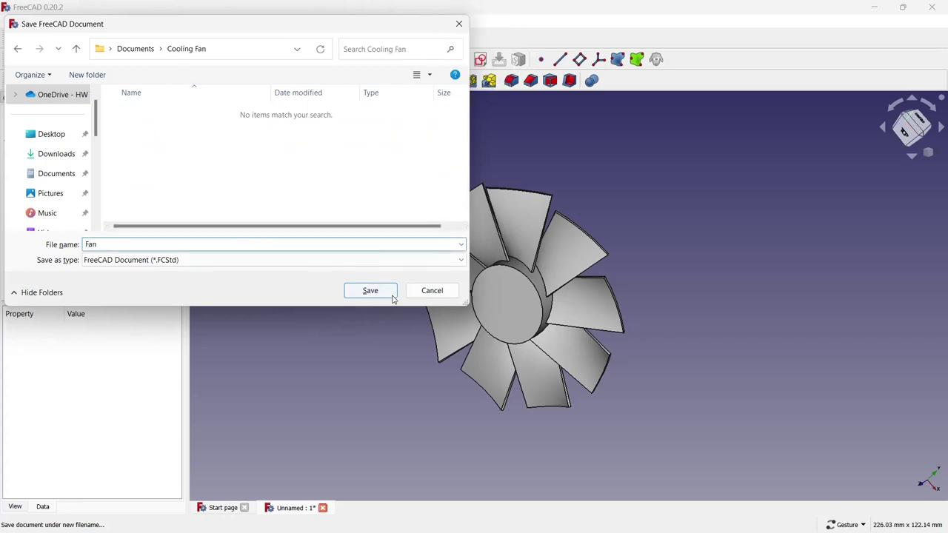
left_click(393, 295)
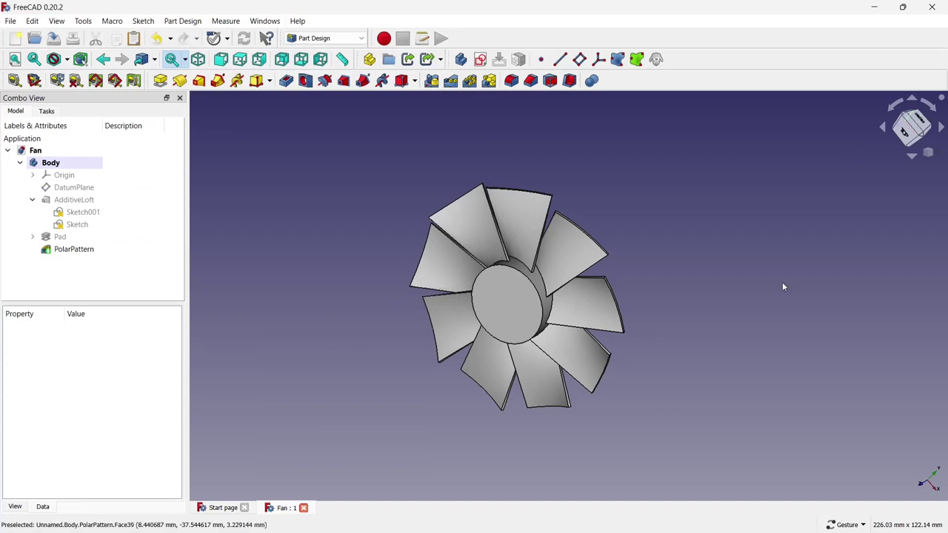
Create a new document with a sketch on the XZ plane.
left_click(15, 37)
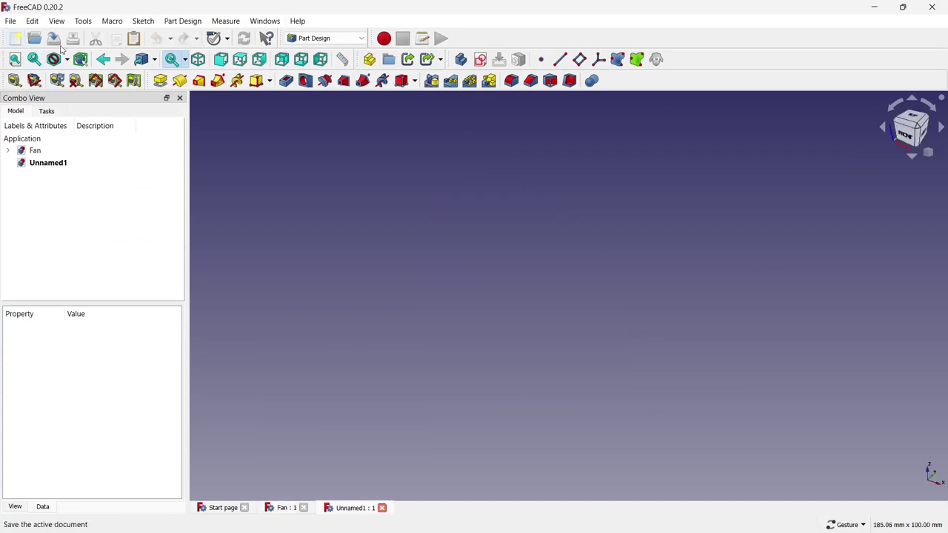
left_click(480, 60)
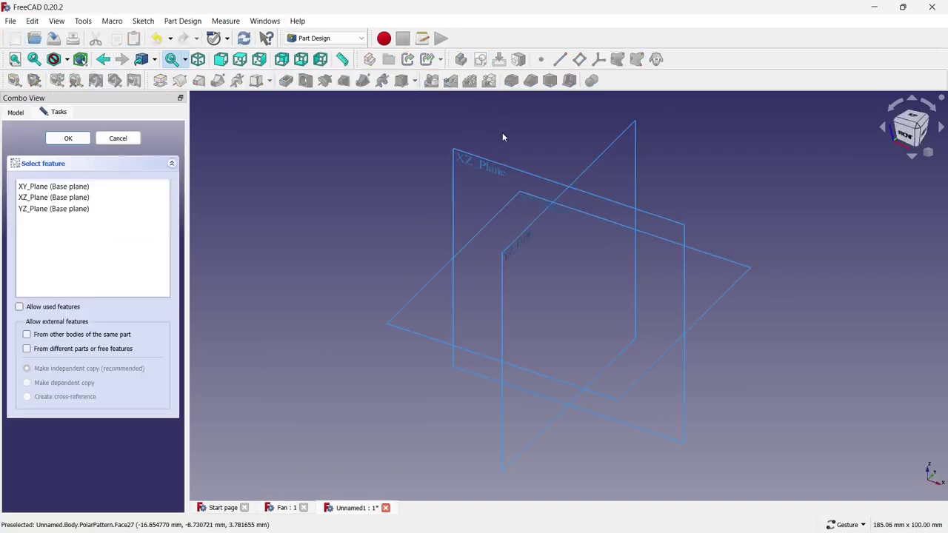
left_click(500, 171)
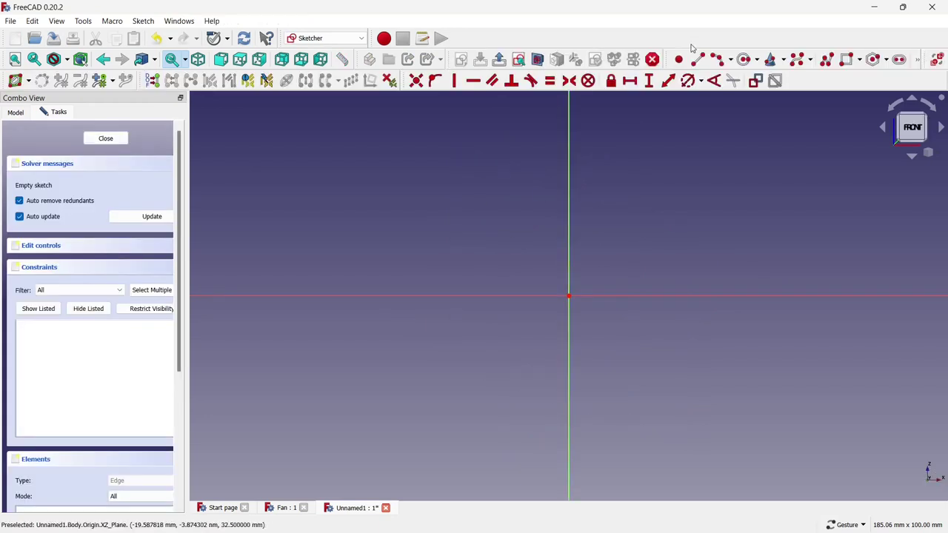
Draw a vertical line up from the origin and constrain its height to 37 mm.
left_click(697, 59)
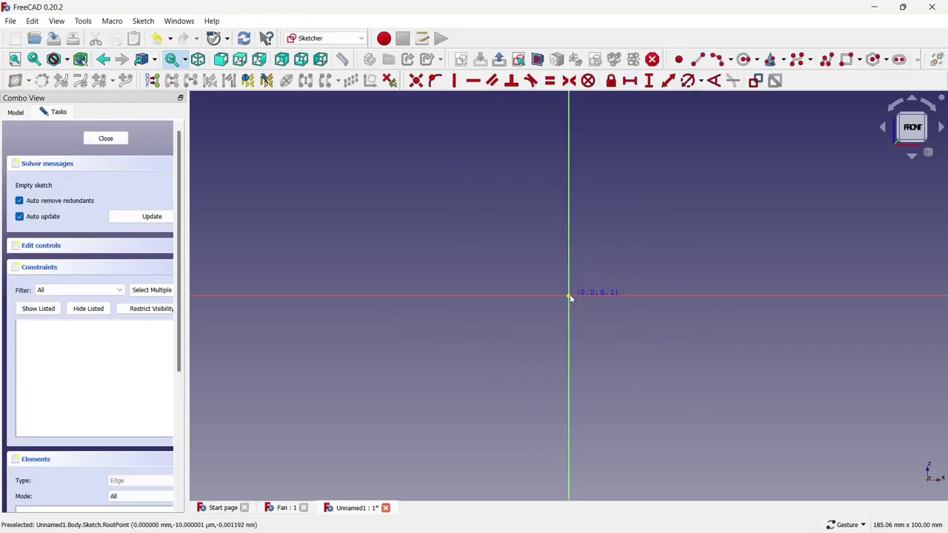
left_click(570, 297)
left_click(572, 214)
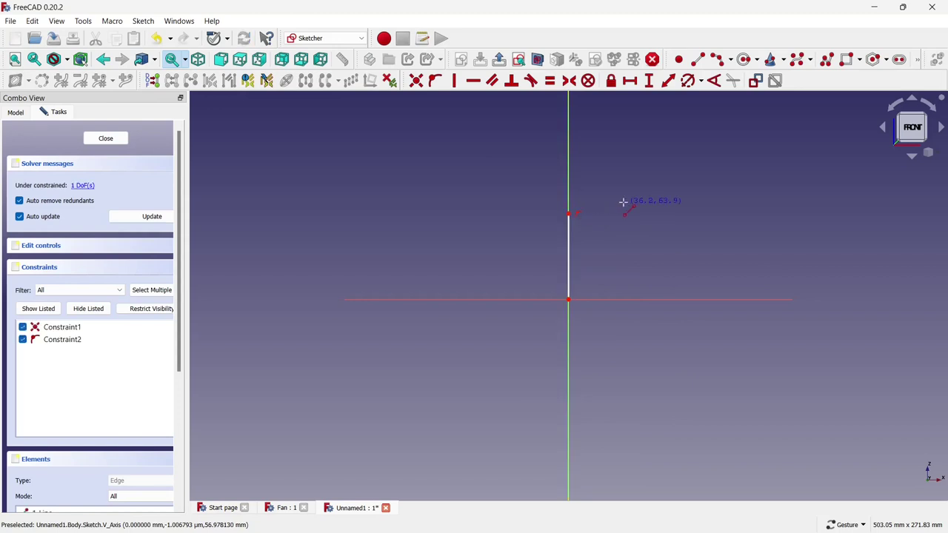
left_click(647, 82)
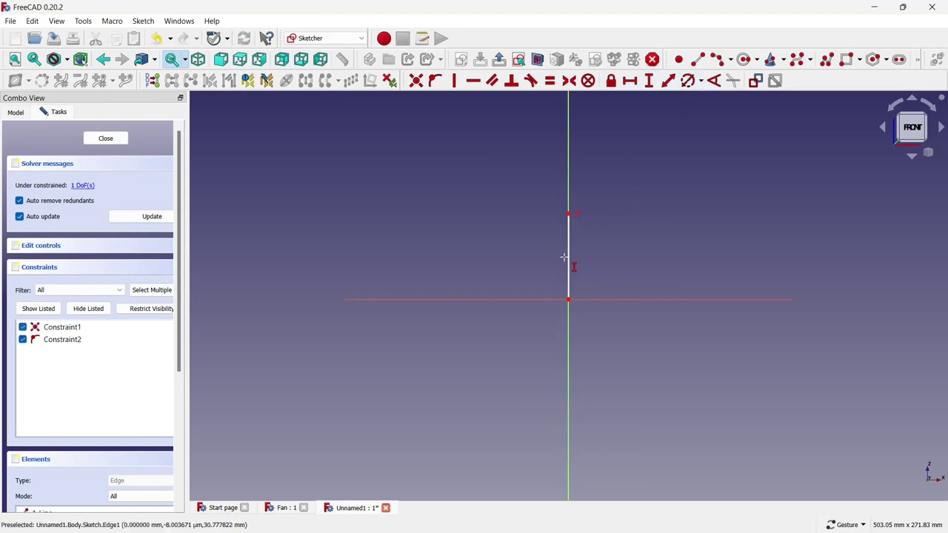
left_click(566, 257)
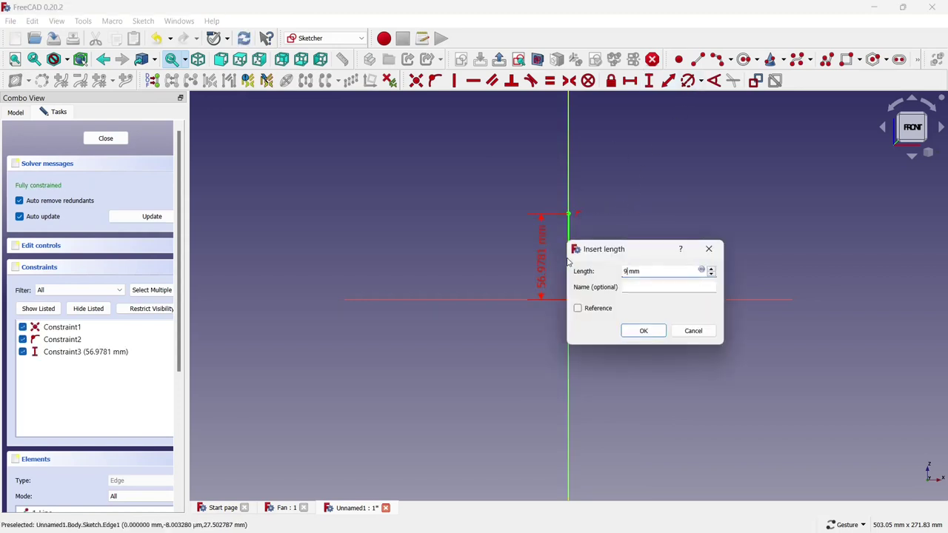
key("Return")
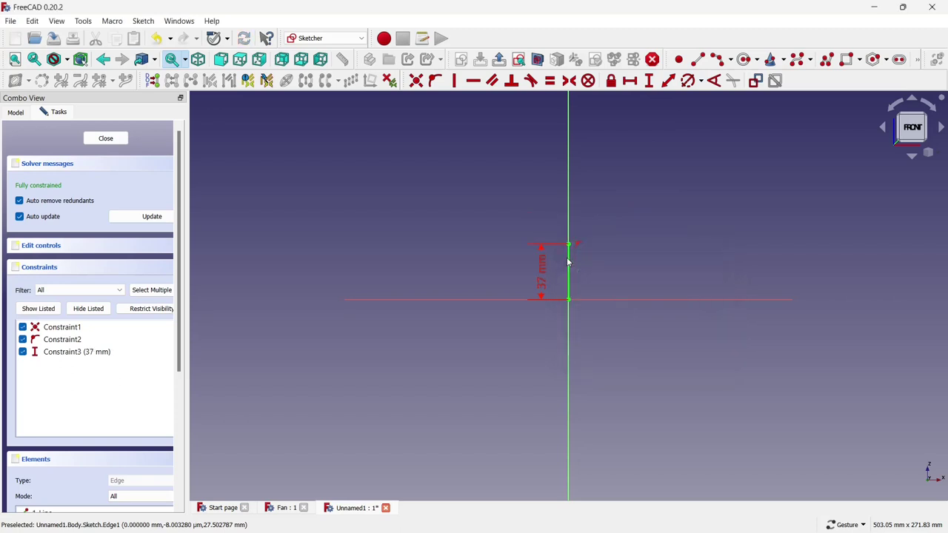
Convert the 37 mm vertical line into construction geometry.
scroll(594, 231, "up", 2)
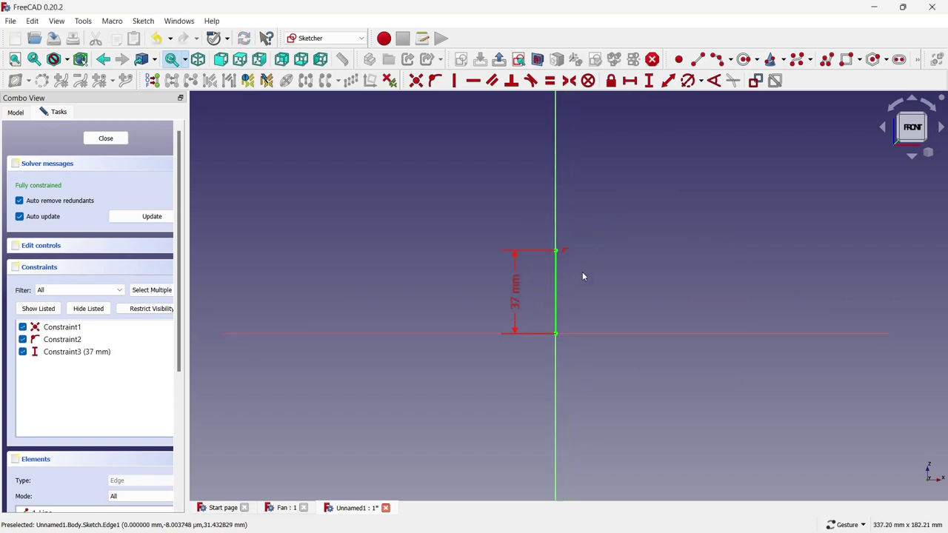
scroll(587, 202, "up", 2)
left_click_drag(563, 370, 469, 331)
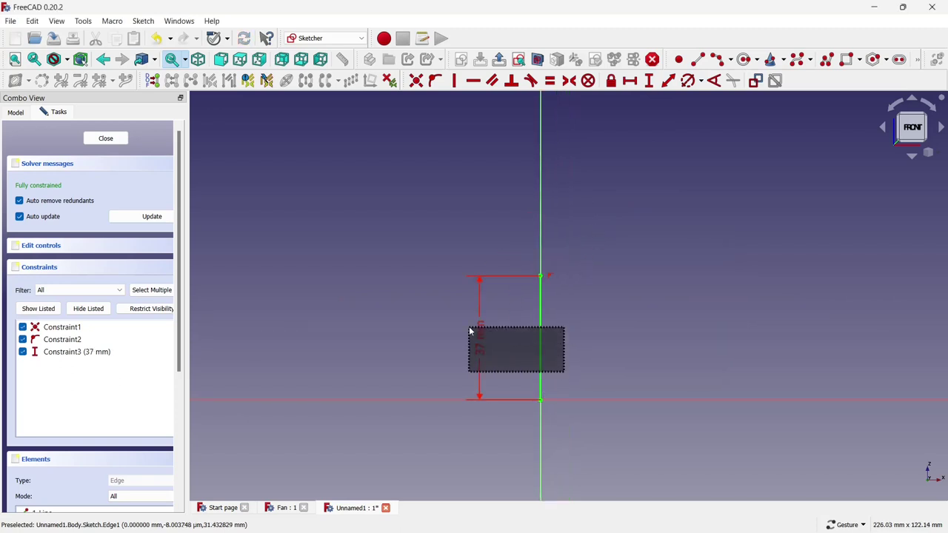
right_click(643, 321)
left_click(691, 201)
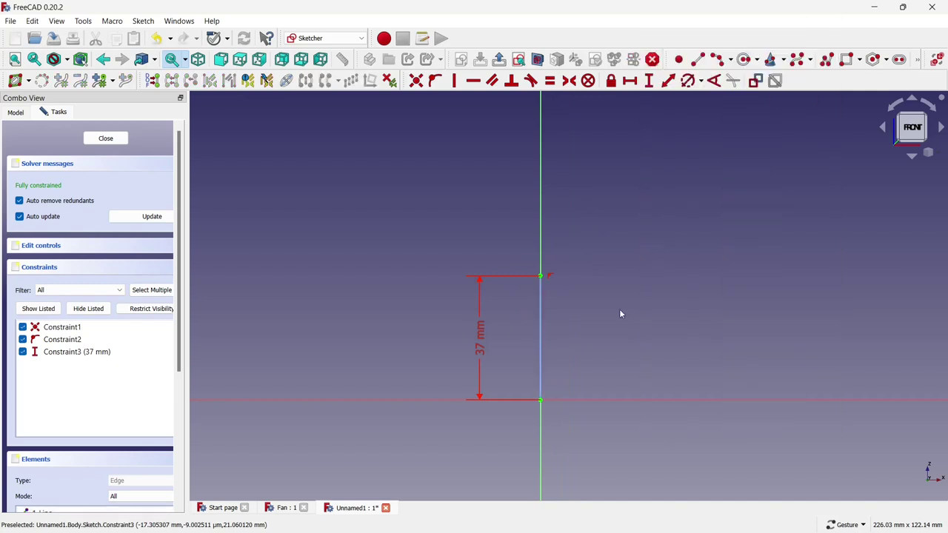
scroll(619, 309, "down", 2)
scroll(640, 230, "up", 3)
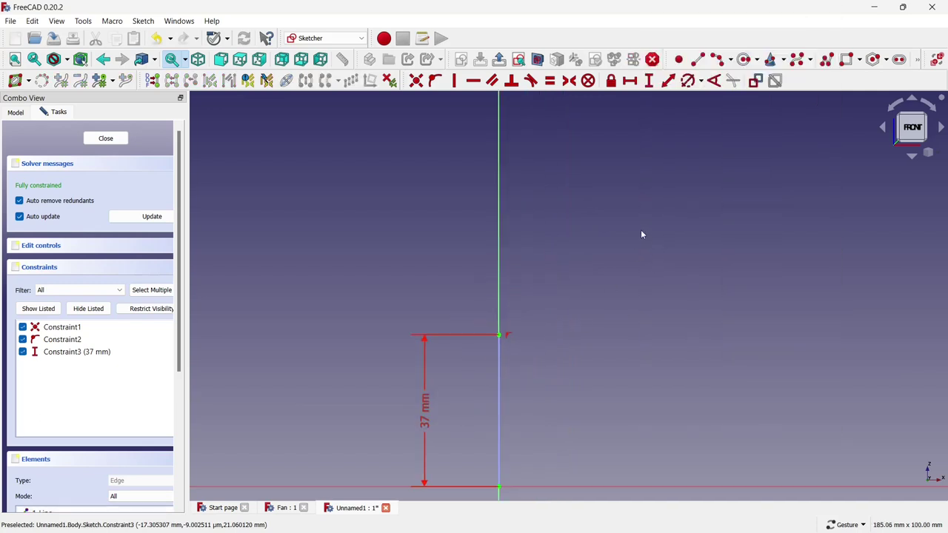
Draw a polyline from the line's top: short horizontal, slanted up-right, then vertical edge.
left_click(679, 58)
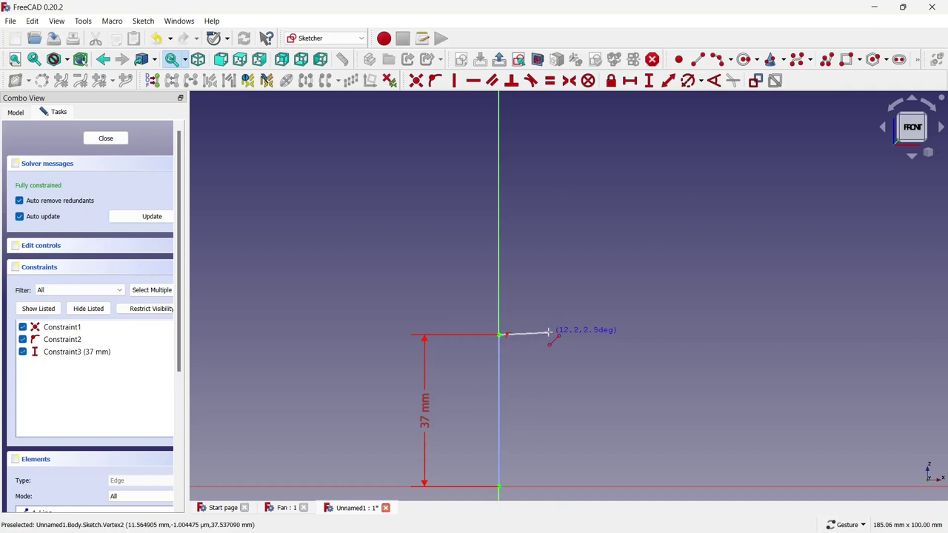
key("Escape")
left_click(827, 59)
left_click(499, 334)
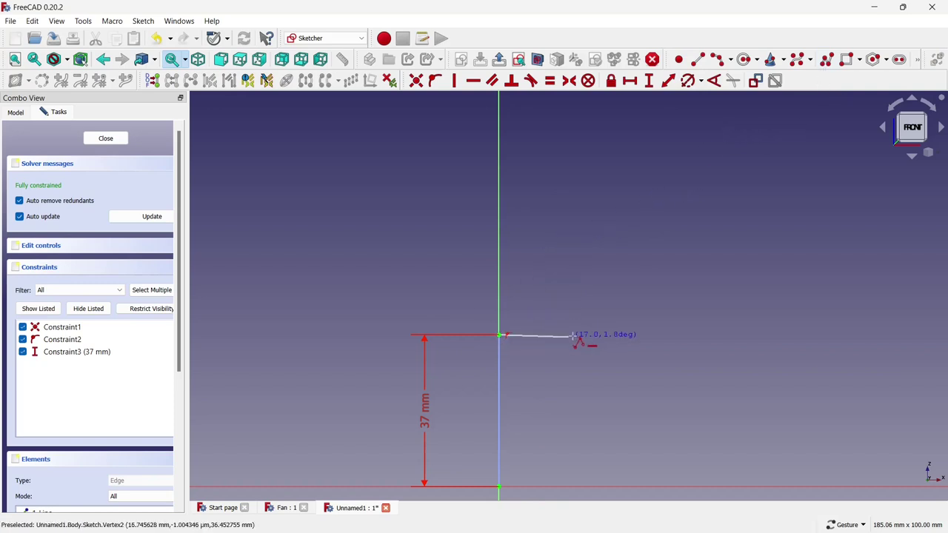
left_click(530, 335)
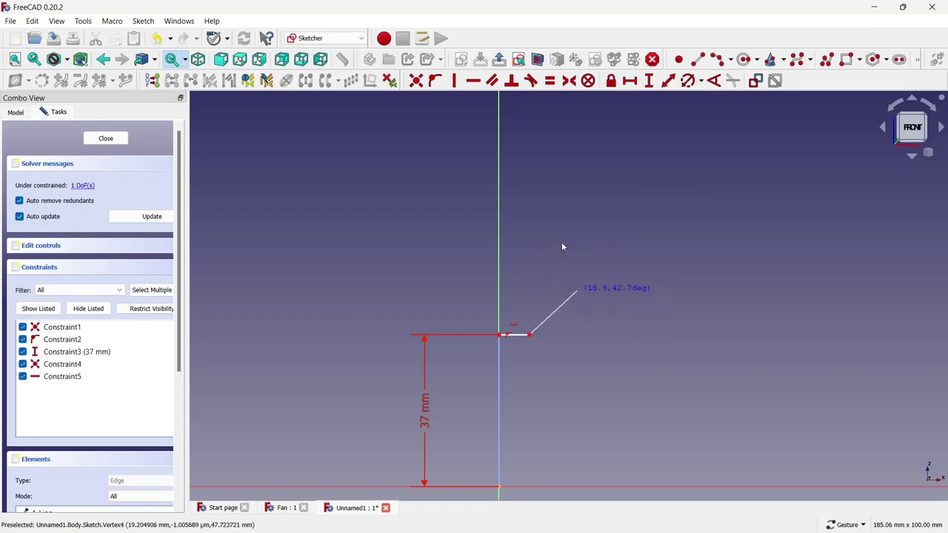
left_click(577, 291)
left_click(577, 173)
key("Escape")
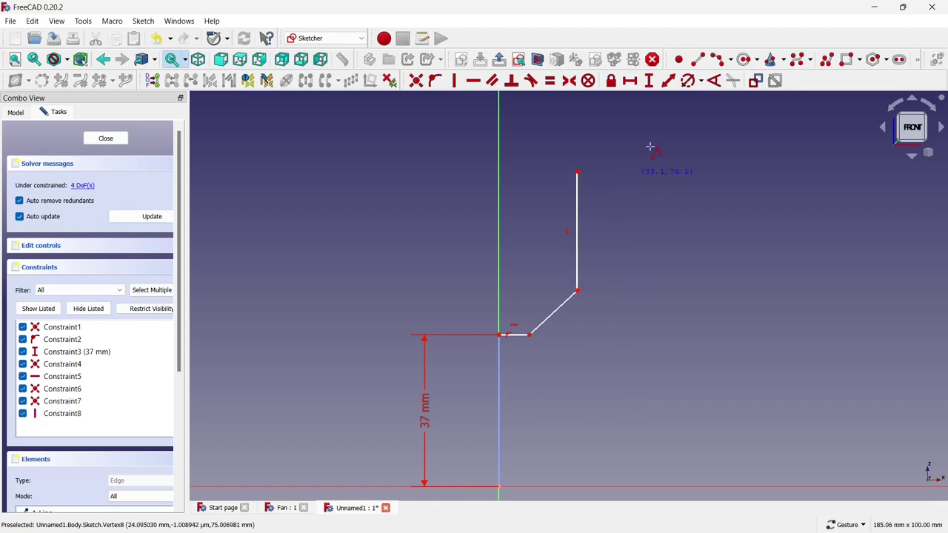
Constrain the short horizontal edge to 7 mm.
left_click(624, 84)
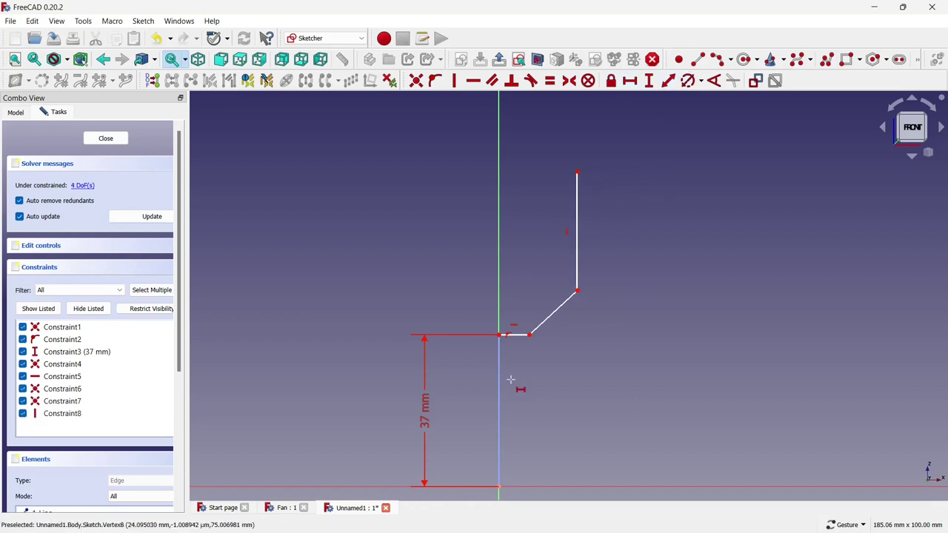
left_click(512, 335)
type("7.47")
key("Return")
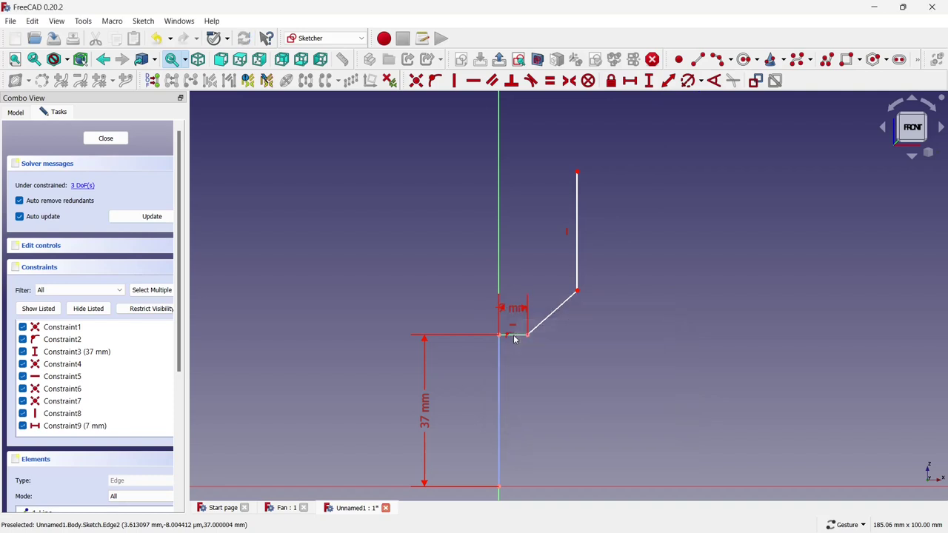
scroll(556, 257, "up", 1)
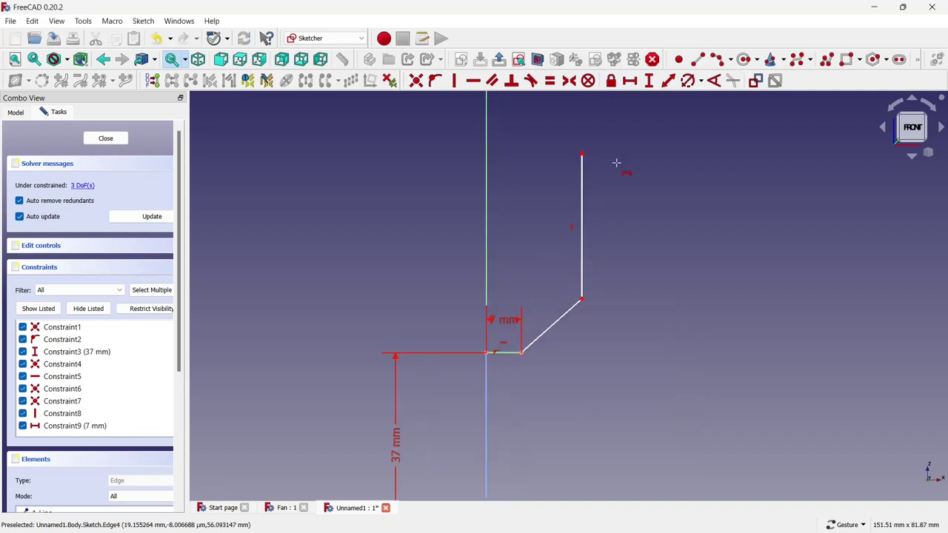
left_click(645, 82)
Constrain the vertical edge to 14 mm and the diagonal's rise and run to 5.5 mm each.
left_click(583, 192)
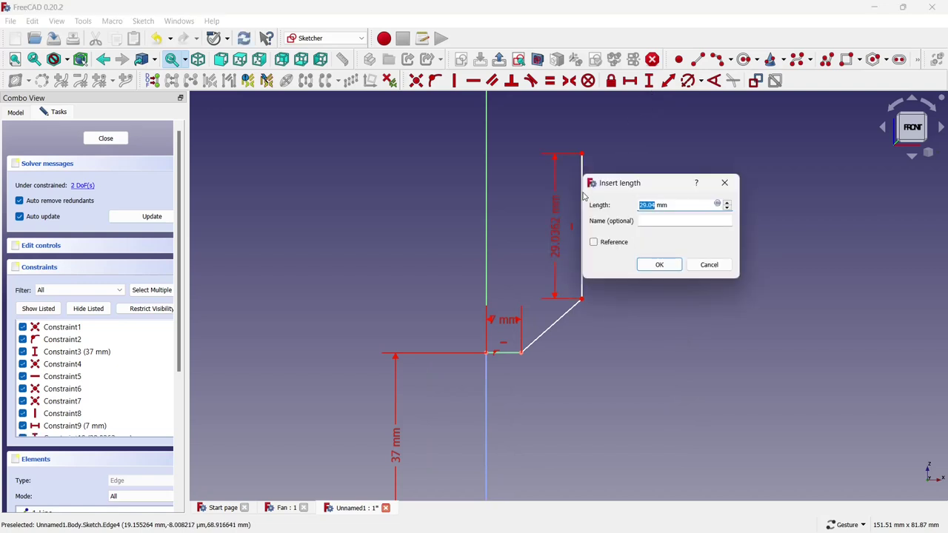
type("14")
key("Return")
scroll(549, 306, "up", 2)
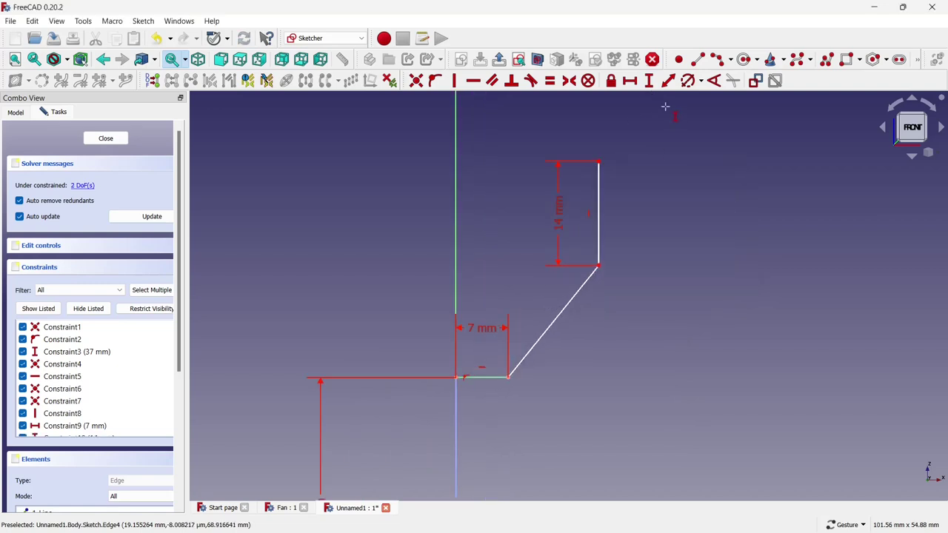
left_click(649, 80)
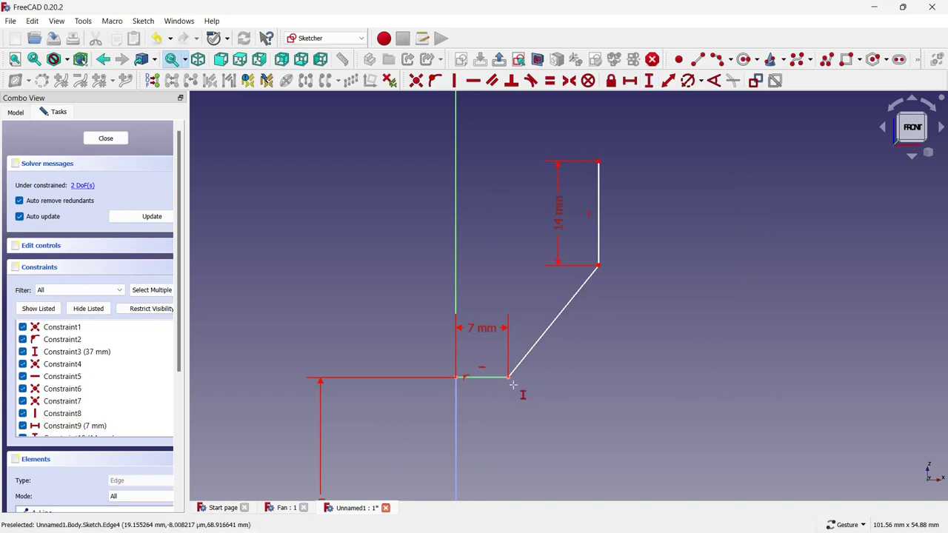
left_click(599, 265)
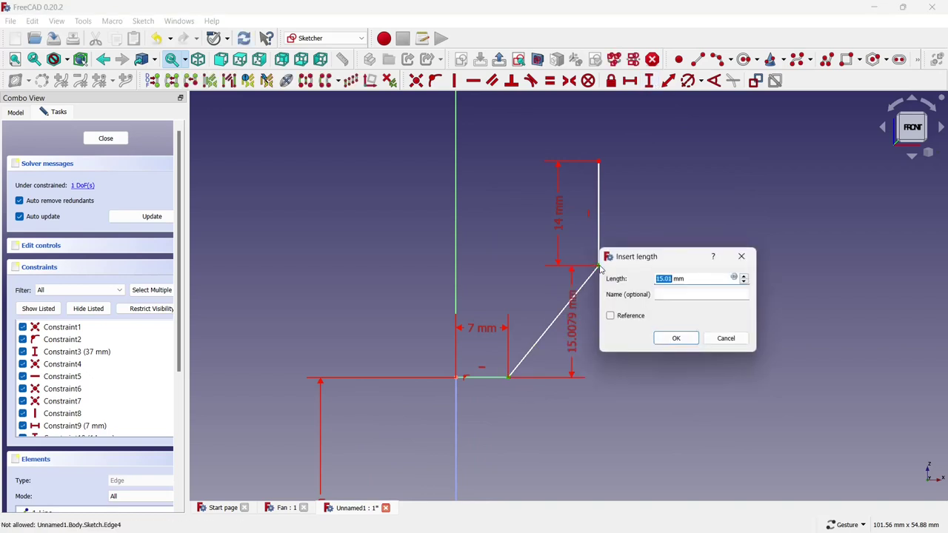
key("Return")
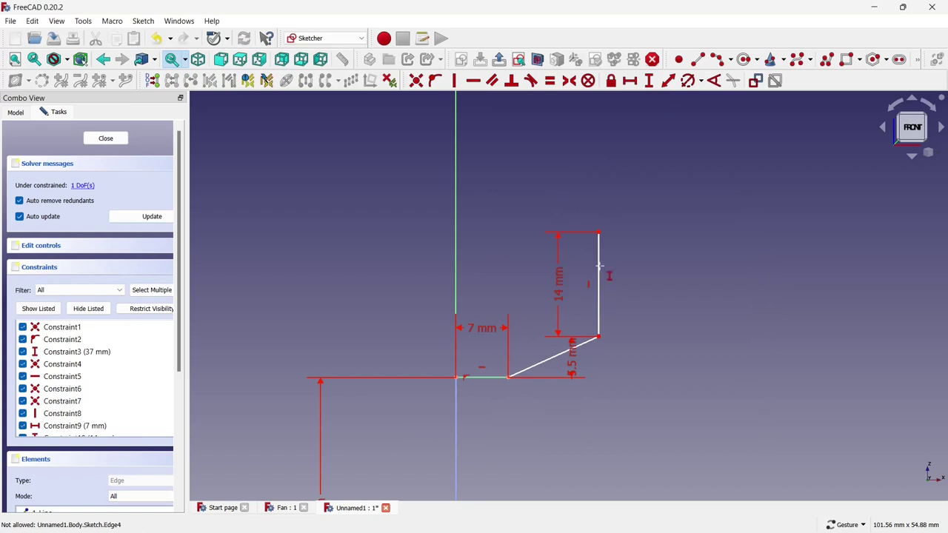
scroll(598, 337, "up", 2)
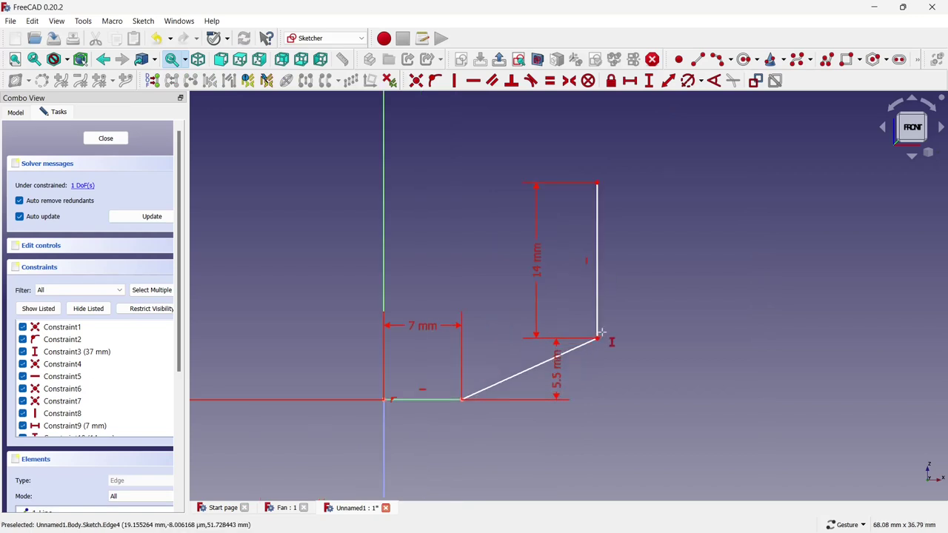
left_click(633, 84)
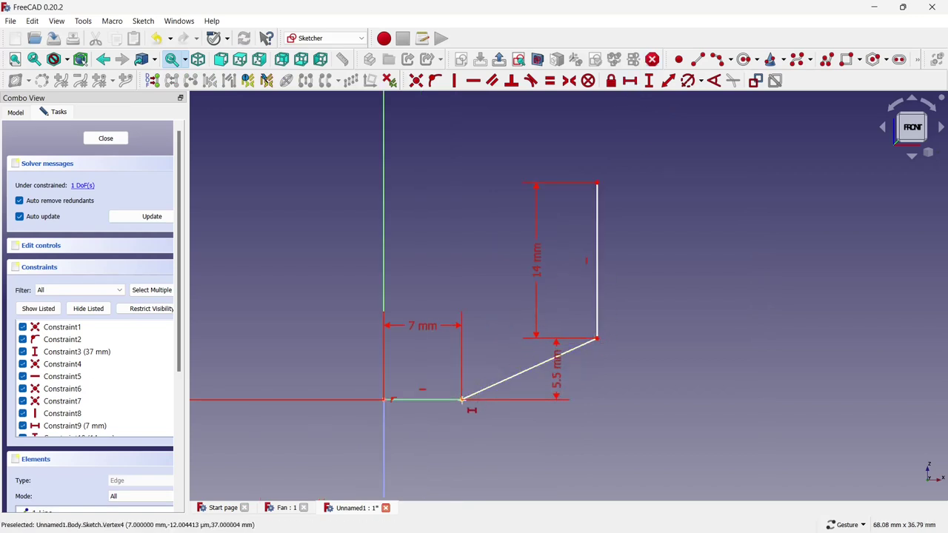
left_click(598, 340)
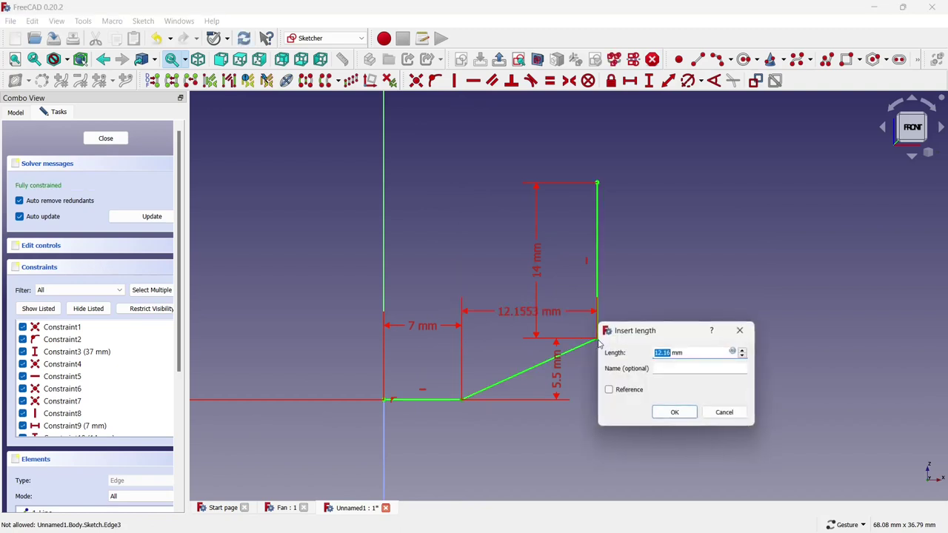
type("5")
key("Return")
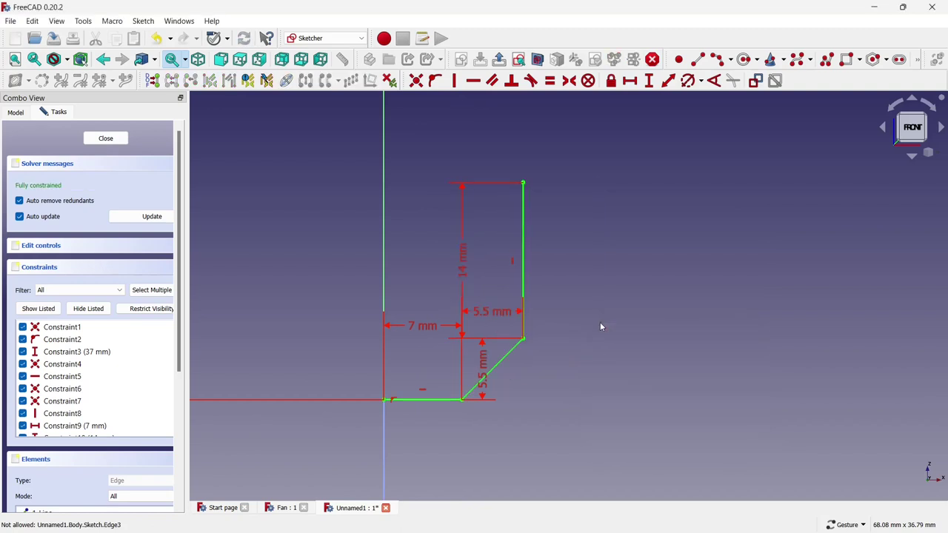
Clone the bottom 7 mm horizontal line and place the copy above it.
scroll(600, 322, "down", 2)
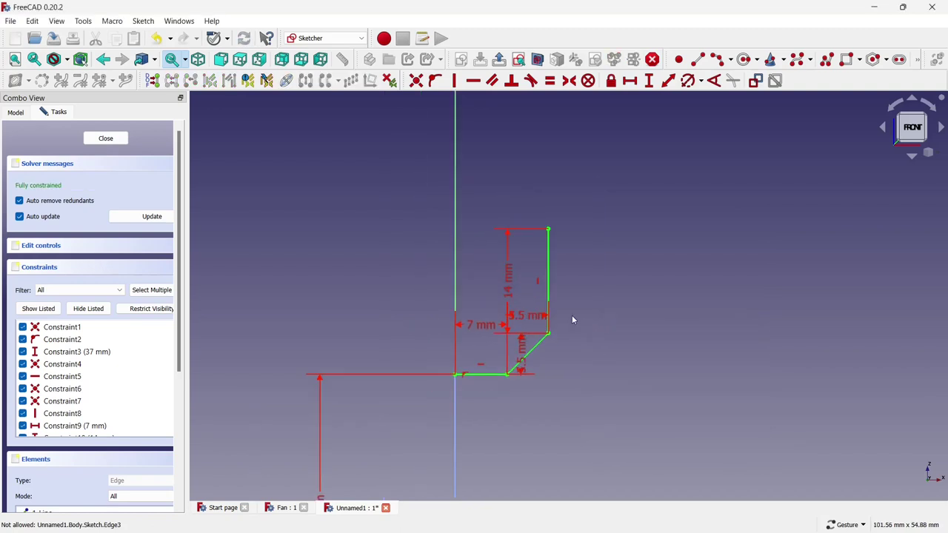
scroll(451, 314, "up", 3)
scroll(438, 262, "down", 1)
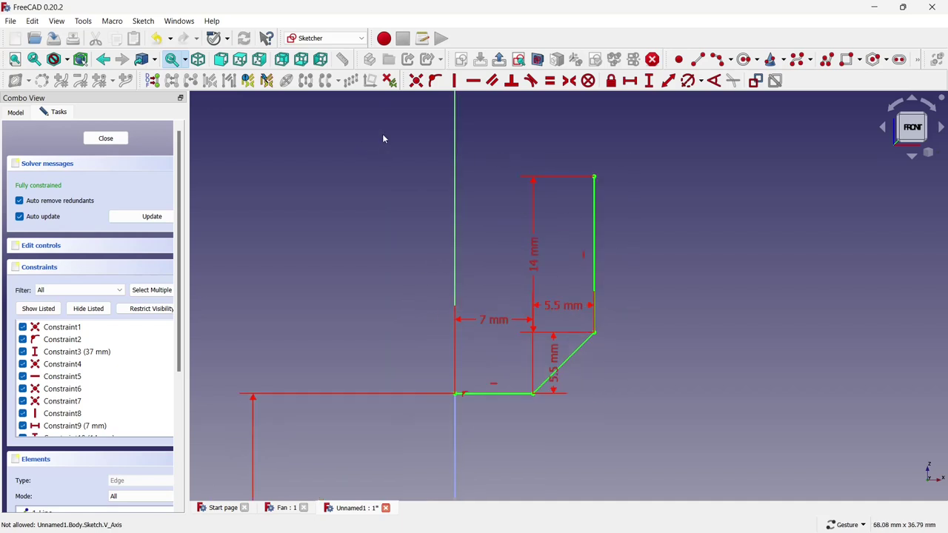
left_click(490, 396)
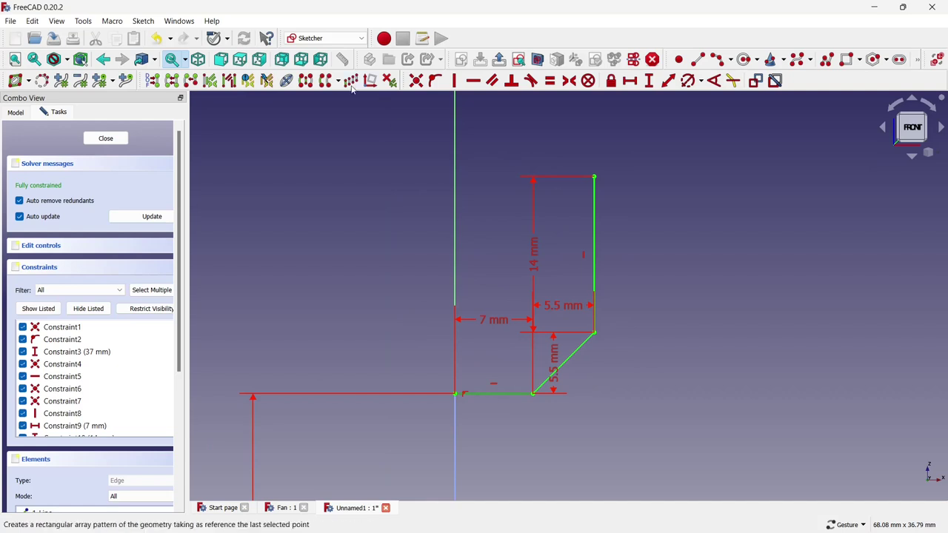
left_click(327, 82)
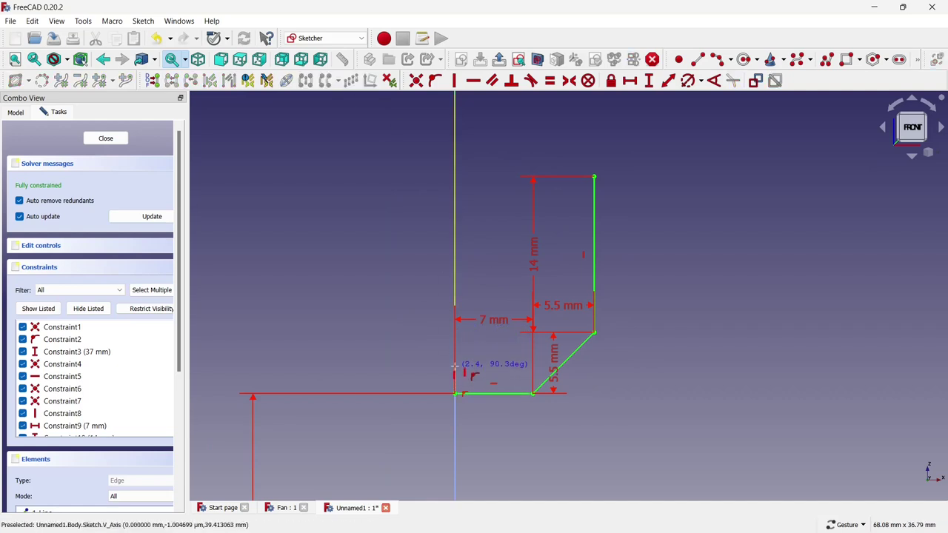
left_click(455, 365)
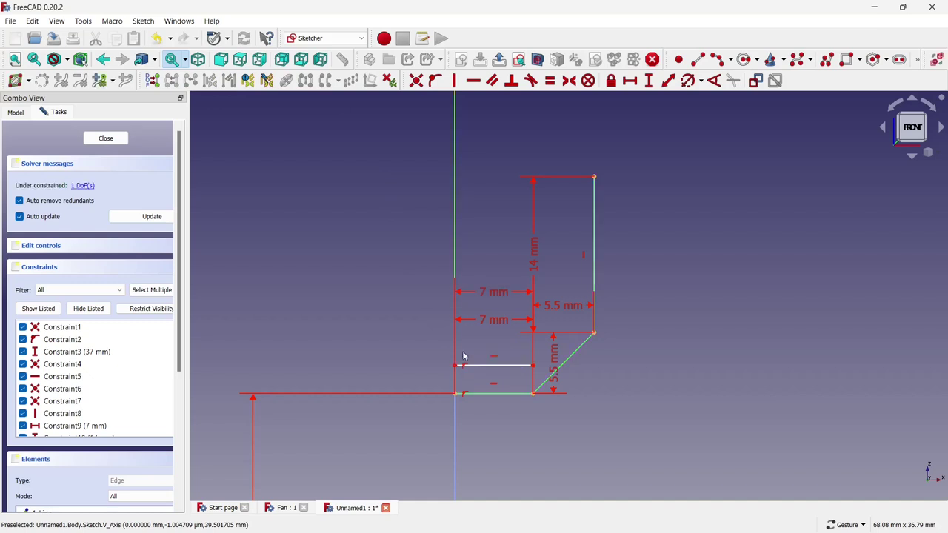
Clone the diagonal and the 14 mm vertical edge as inner parallel copies.
right_click(573, 358)
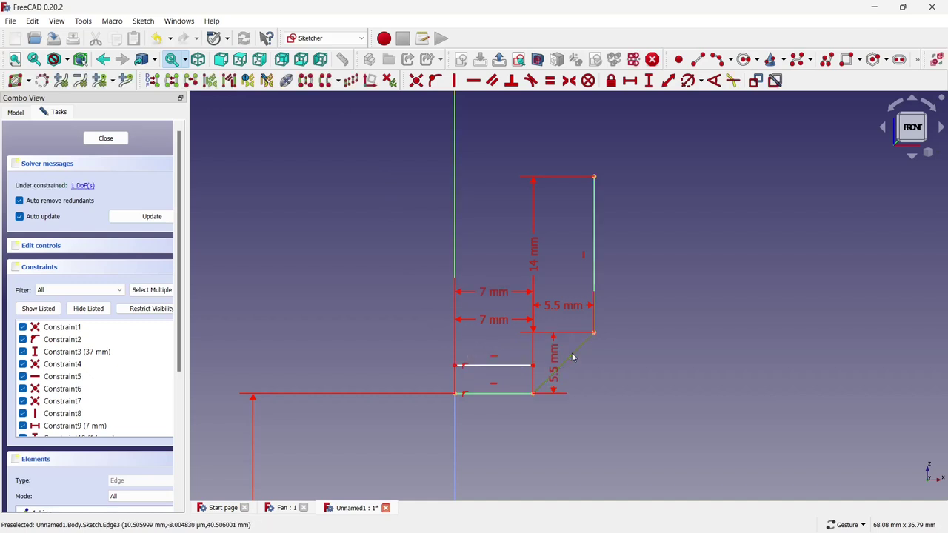
left_click(324, 80)
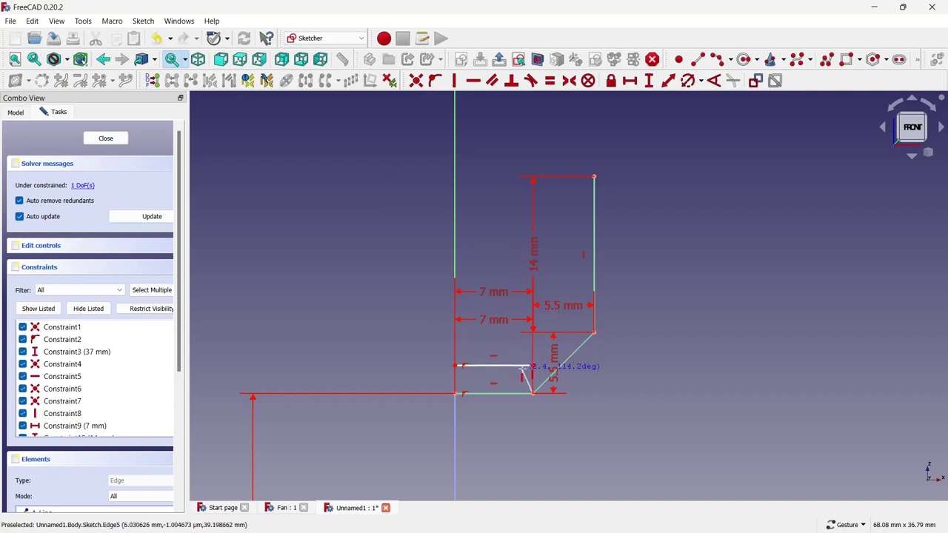
left_click(523, 369)
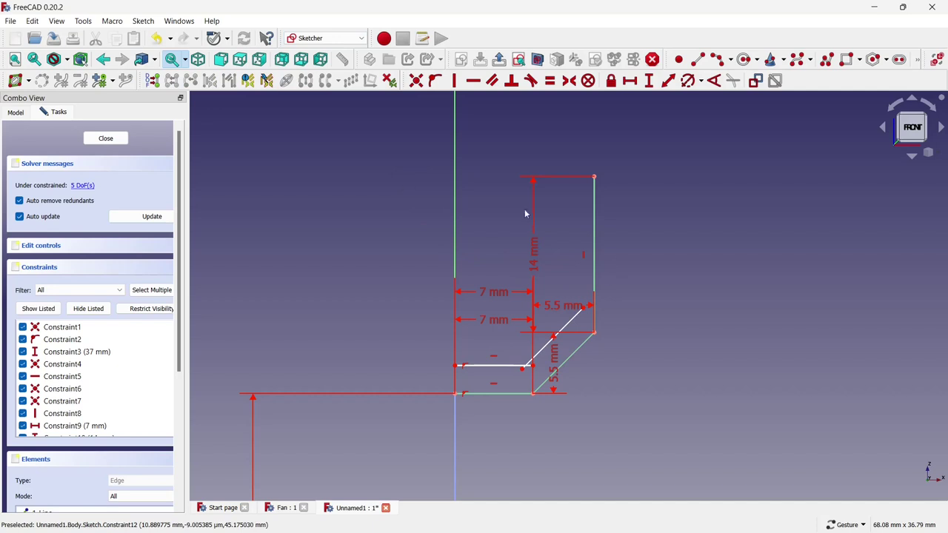
right_click(565, 208)
left_click(624, 178)
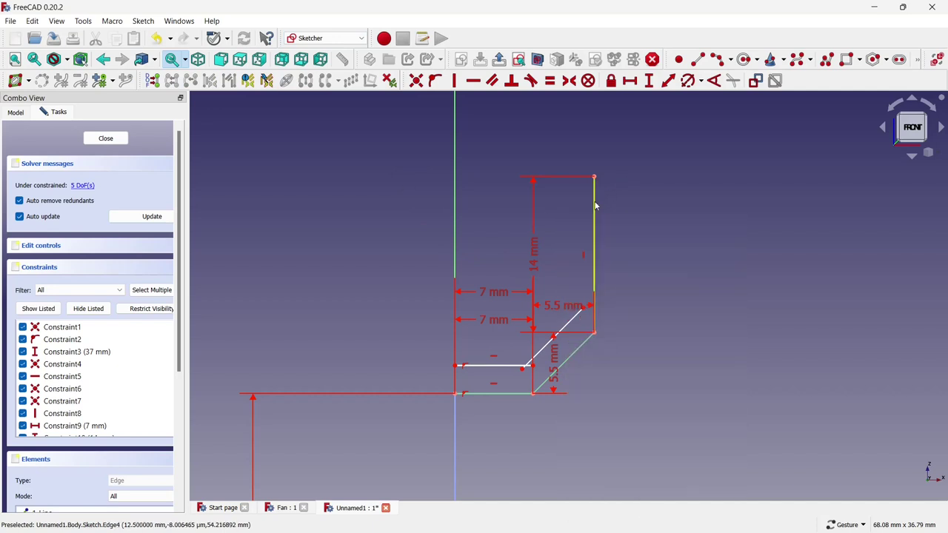
left_click(325, 80)
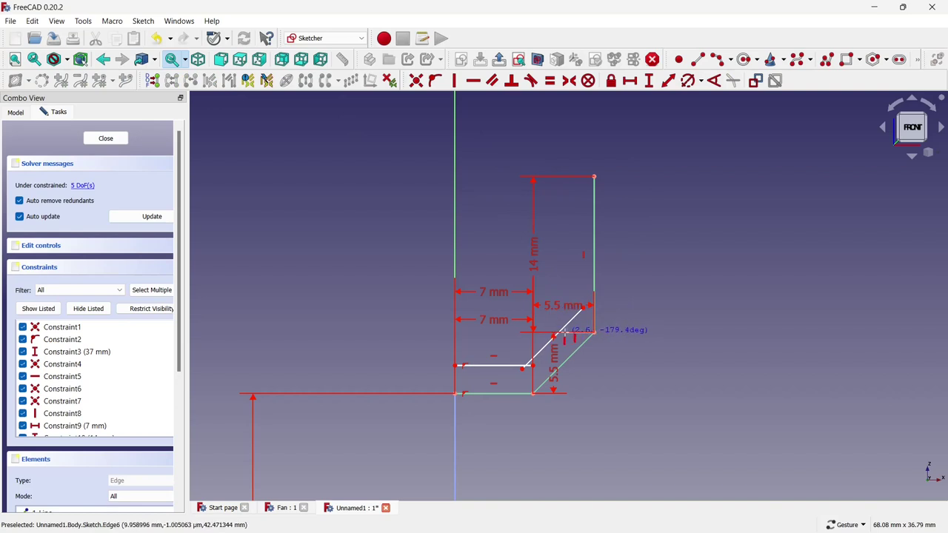
left_click(564, 331)
right_click(714, 236)
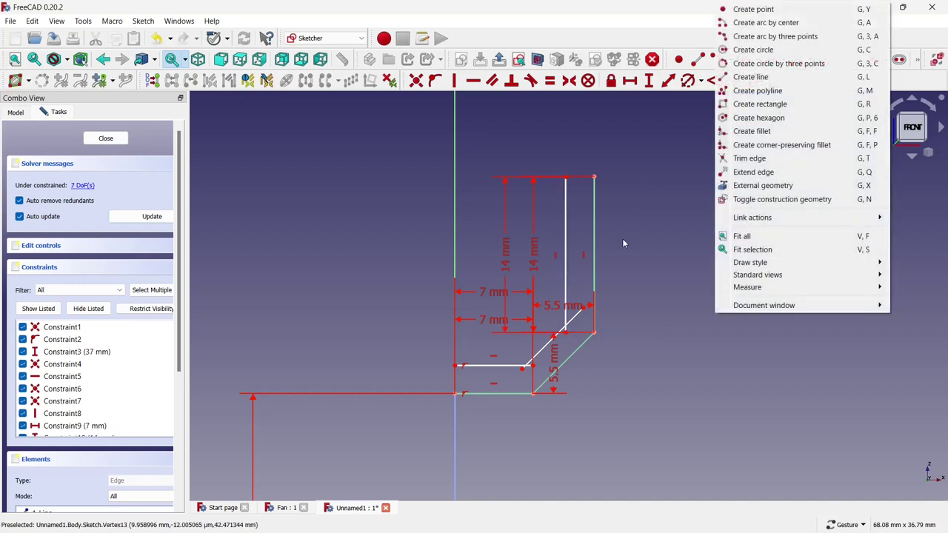
left_click(622, 238)
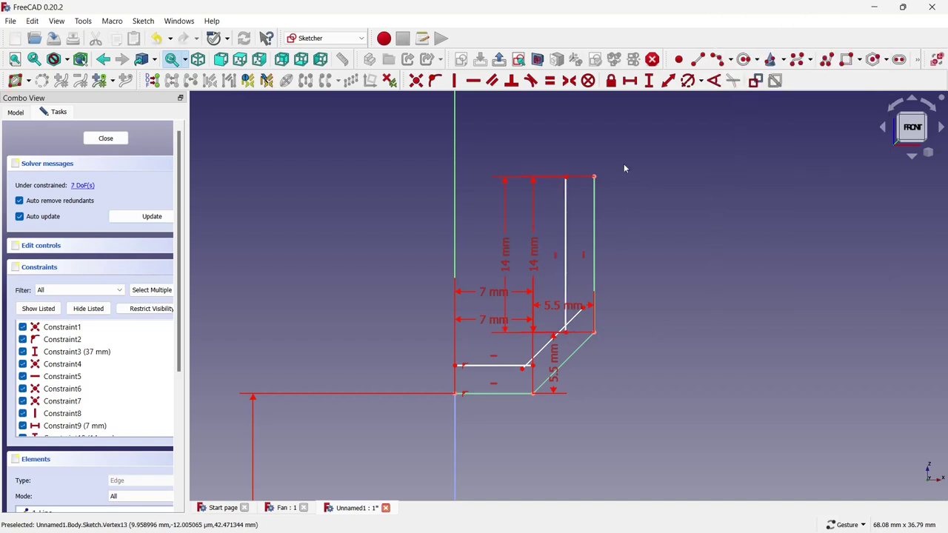
Trim the overlapping tails of the inner copies and move the 14 mm dimension right.
left_click(916, 65)
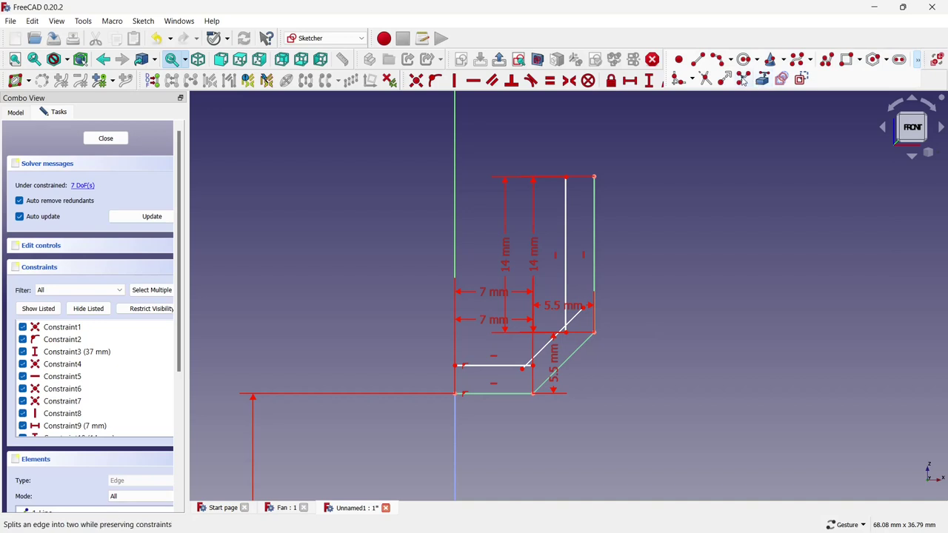
scroll(576, 351, "up", 3)
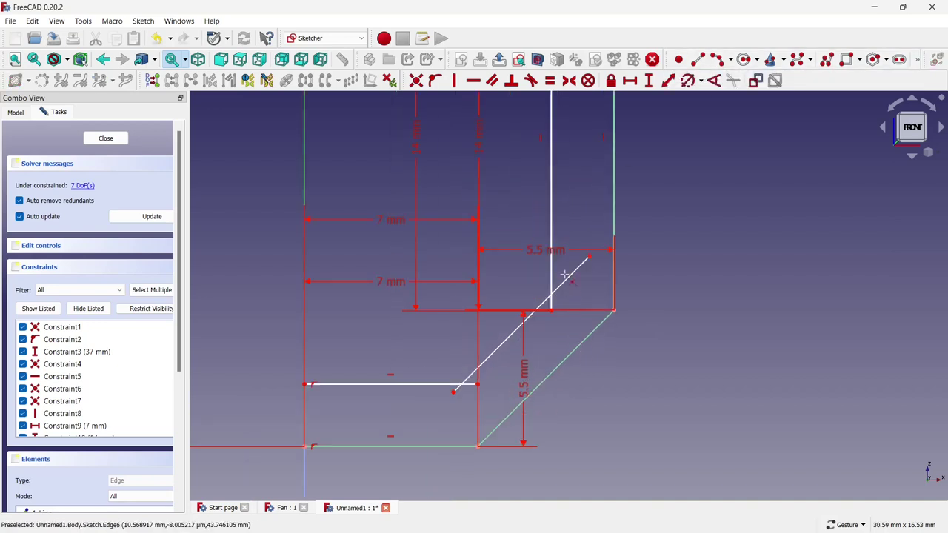
left_click(567, 278)
left_click(552, 304)
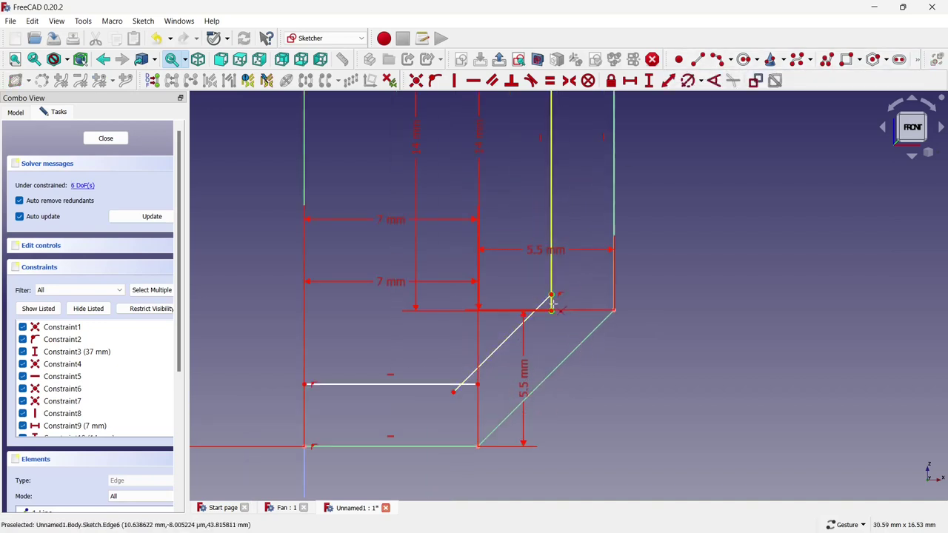
scroll(478, 408, "up", 3)
scroll(470, 404, "up", 2)
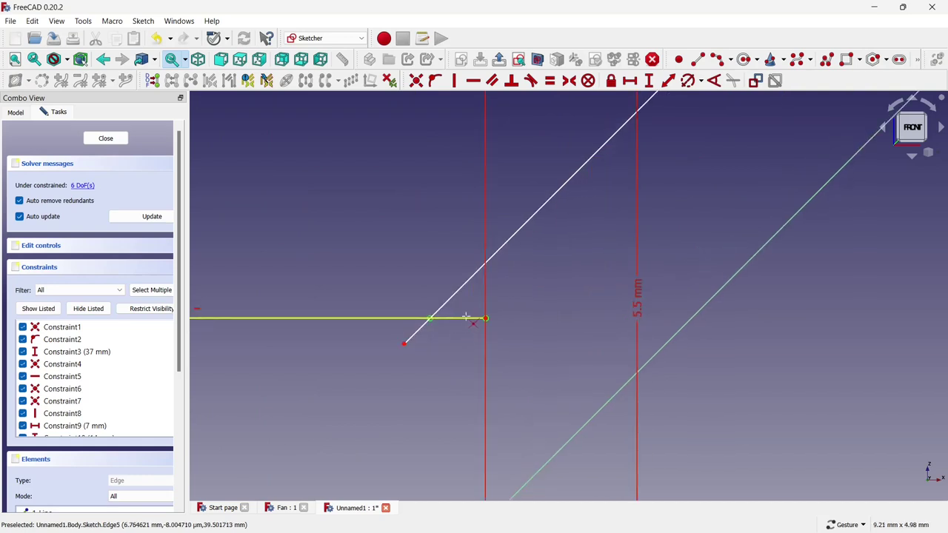
left_click(415, 331)
scroll(548, 326, "down", 3)
scroll(548, 326, "down", 2)
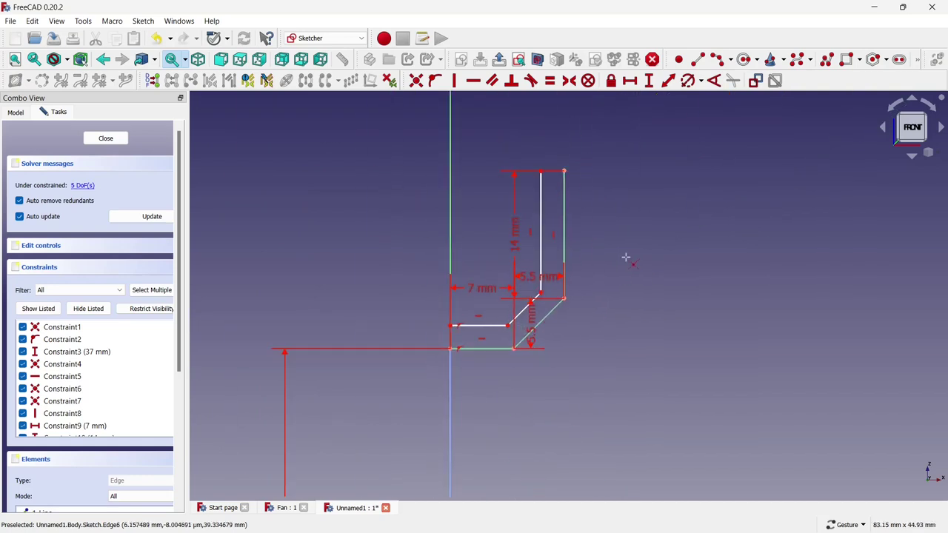
scroll(593, 193, "up", 3)
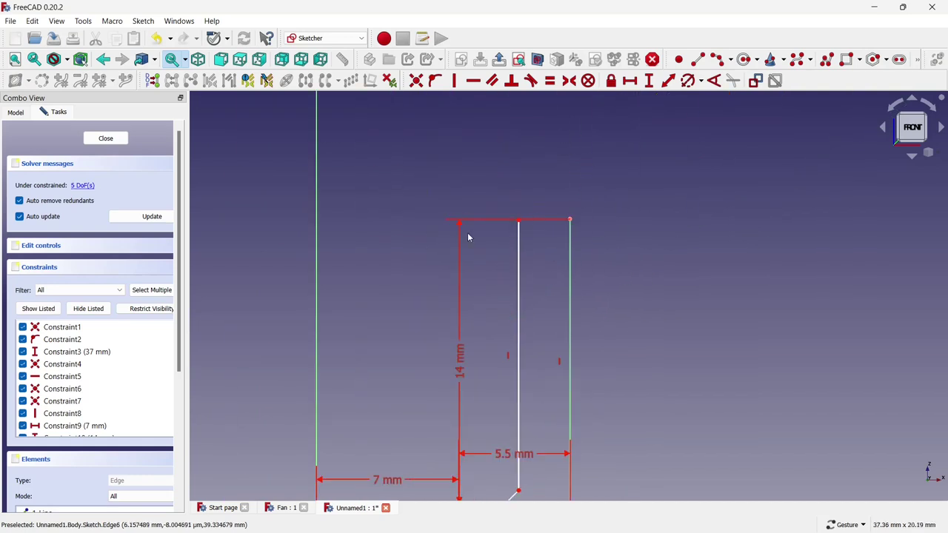
left_click_drag(459, 356, 729, 360)
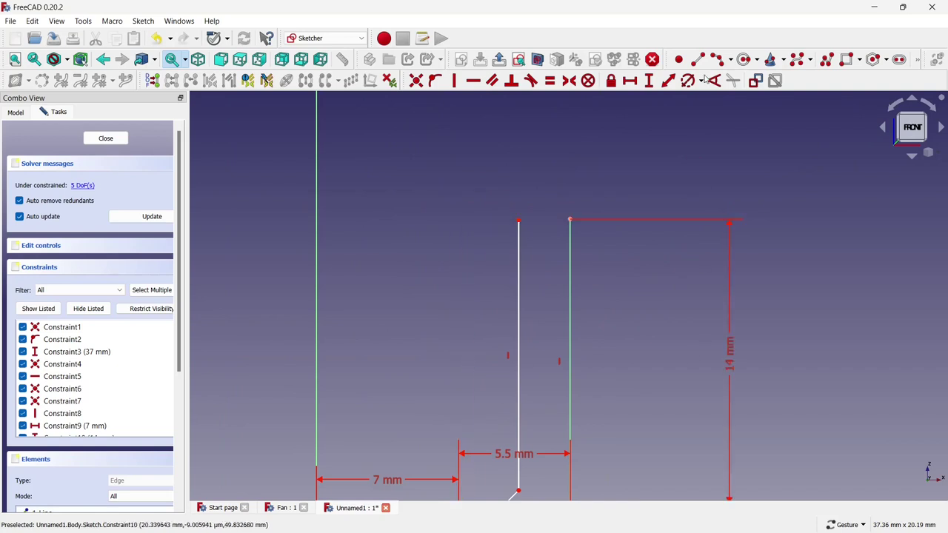
Draw closing lines joining the inner and outer edges at the top and left ends.
left_click(697, 60)
scroll(546, 254, "up", 1)
scroll(518, 207, "up", 1)
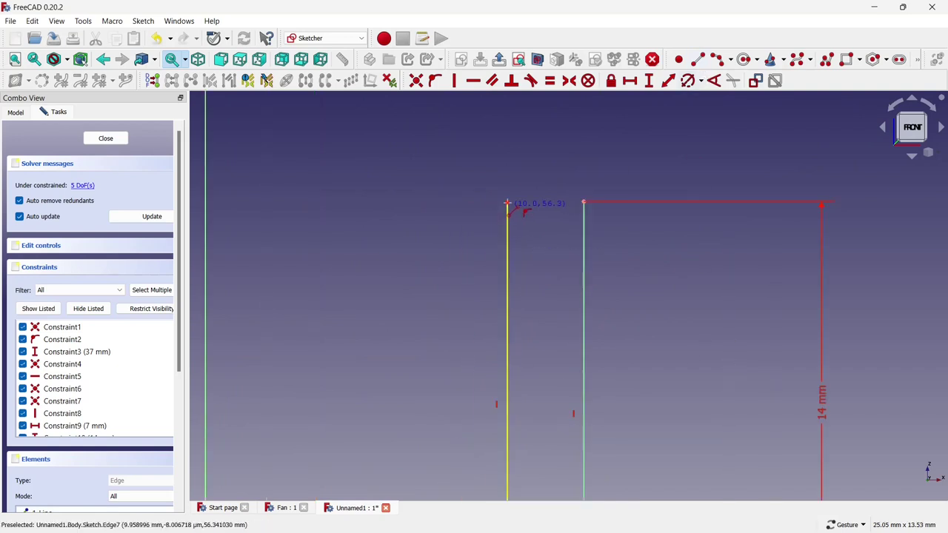
left_click(507, 202)
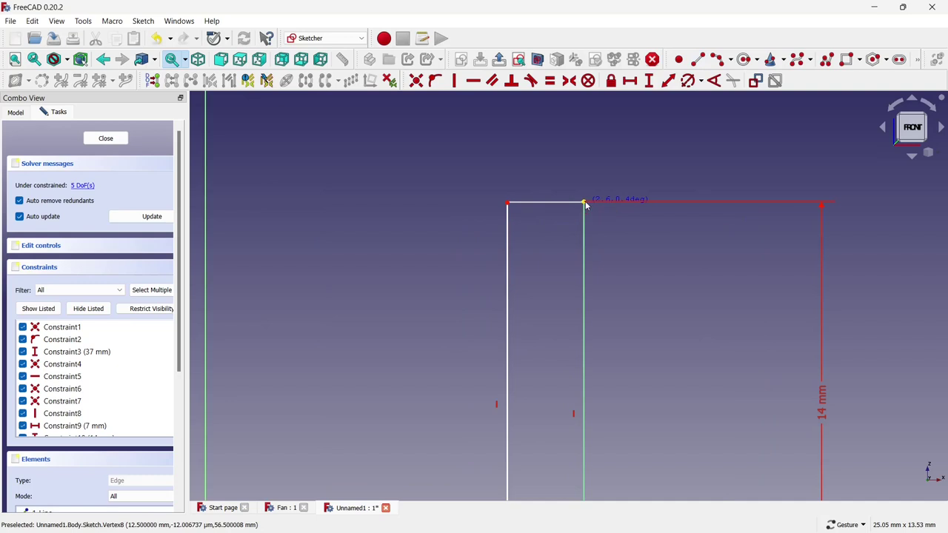
left_click(603, 202)
scroll(548, 245, "down", 3)
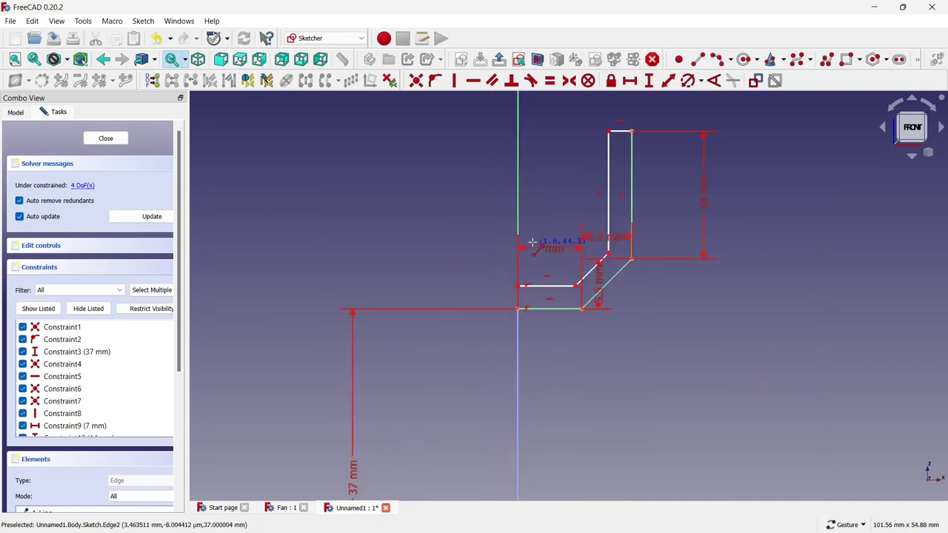
scroll(526, 319, "up", 3)
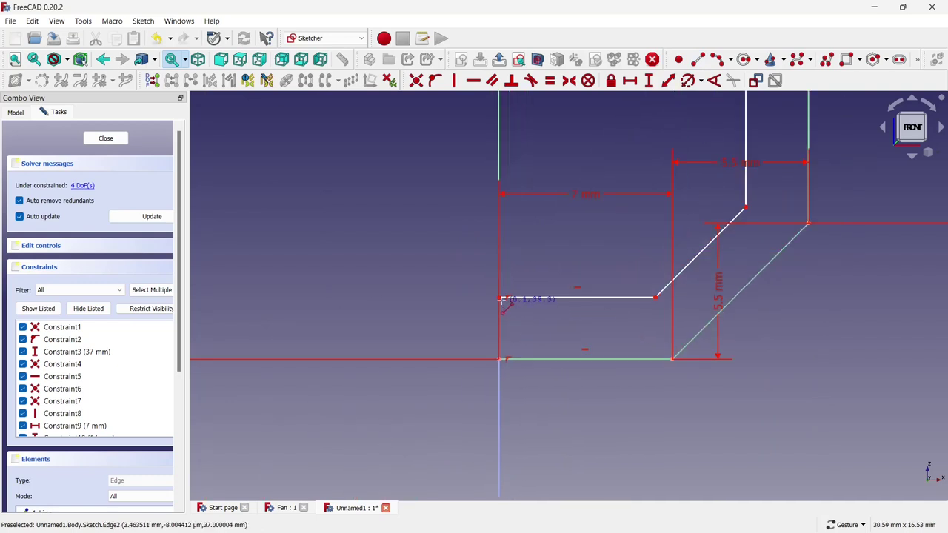
left_click(500, 297)
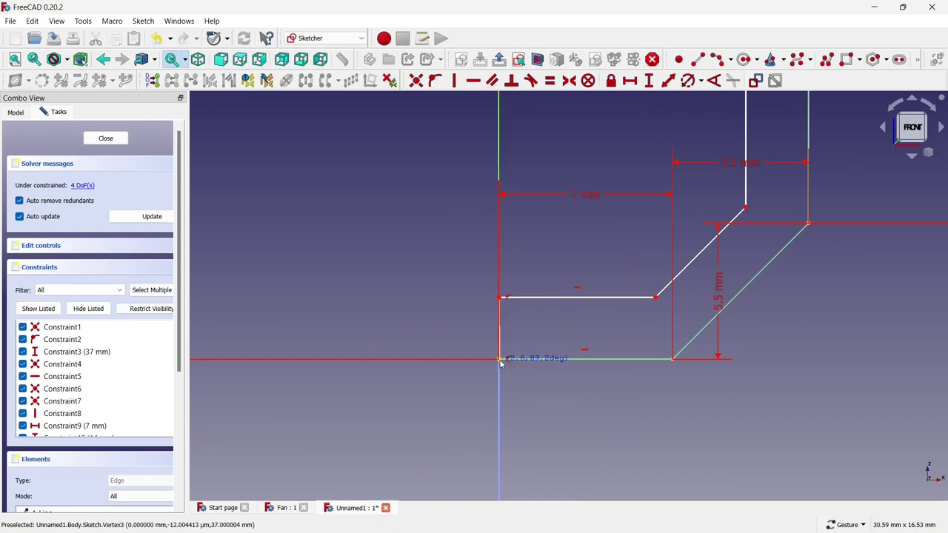
left_click(546, 402)
scroll(545, 400, "down", 4)
scroll(546, 400, "down", 1)
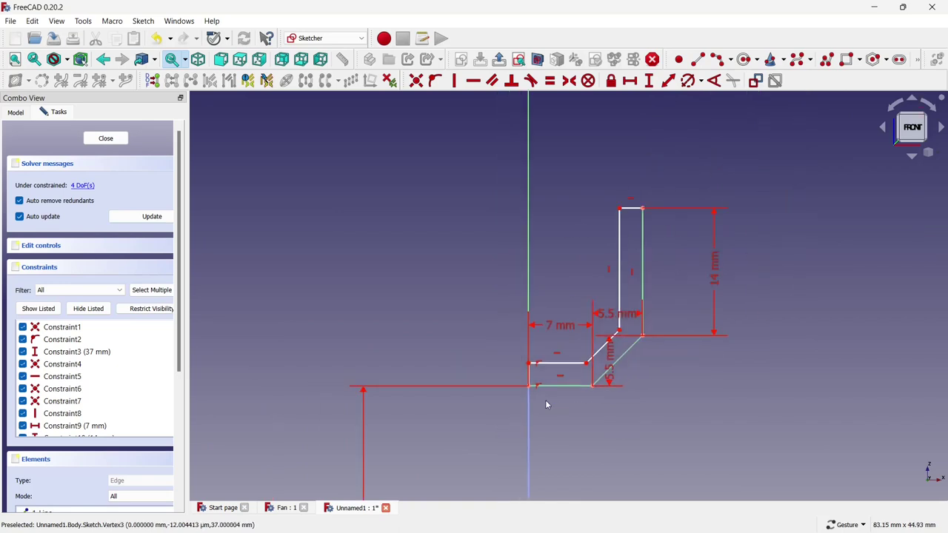
Mirror the whole thin-wall profile across the vertical axis.
left_click_drag(408, 95, 695, 403)
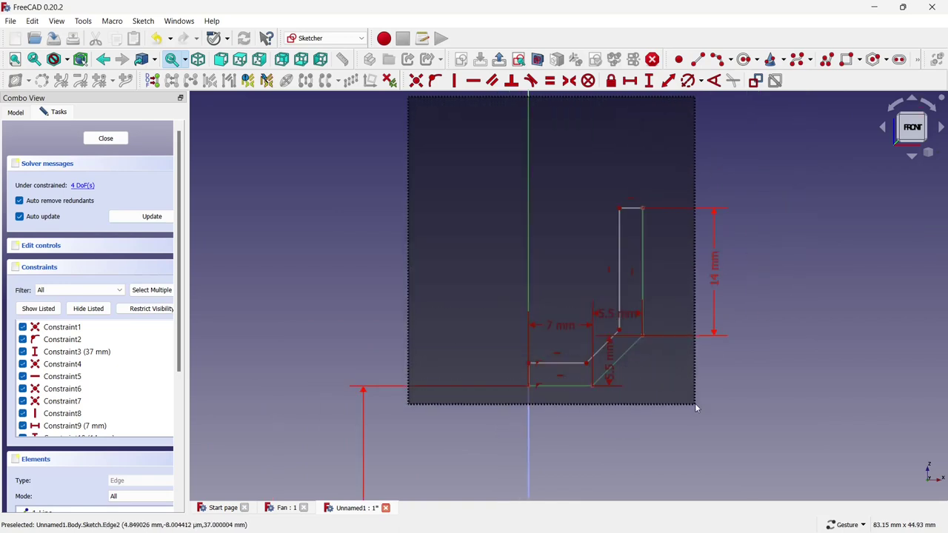
scroll(552, 374, "up", 3)
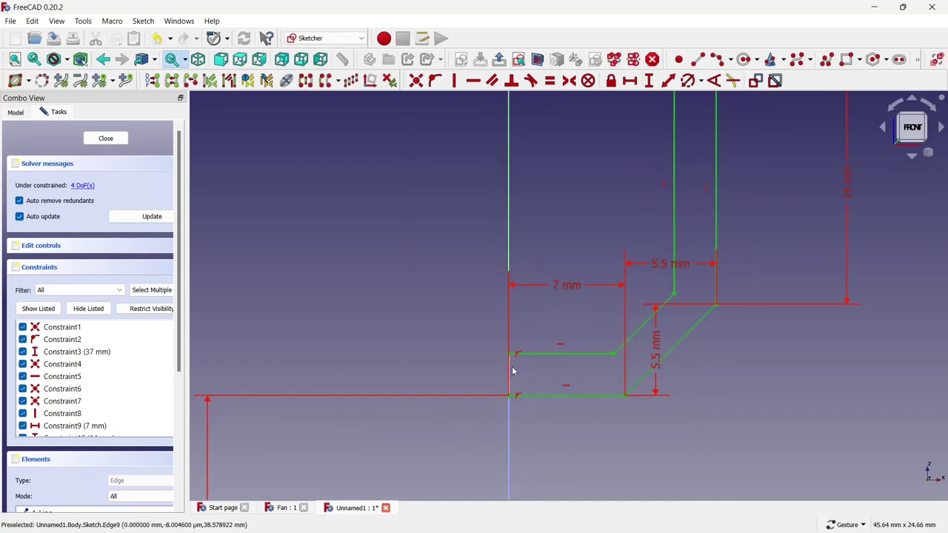
left_click(306, 81)
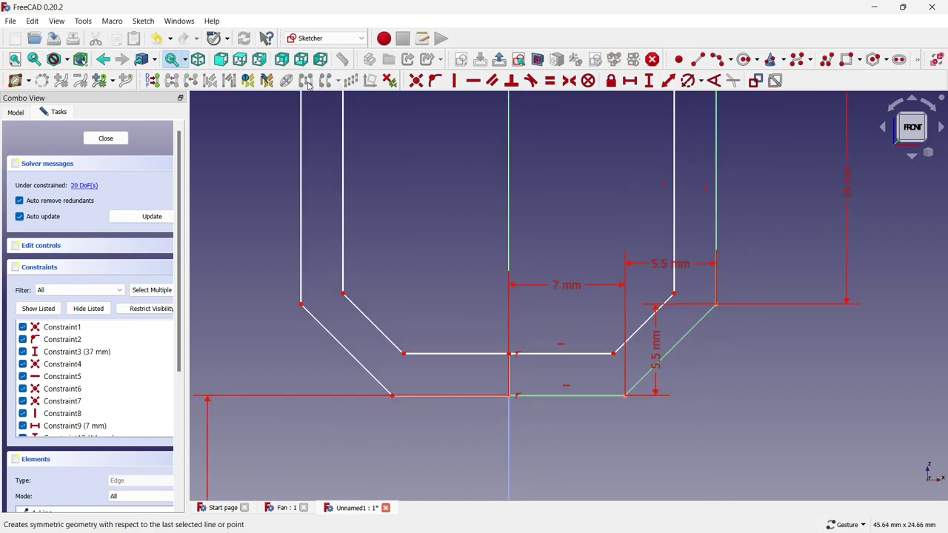
Delete the unwanted constraint where the two halves meet and close the sketch.
right_click(495, 302)
left_click(486, 306)
left_click_drag(485, 307, 530, 419)
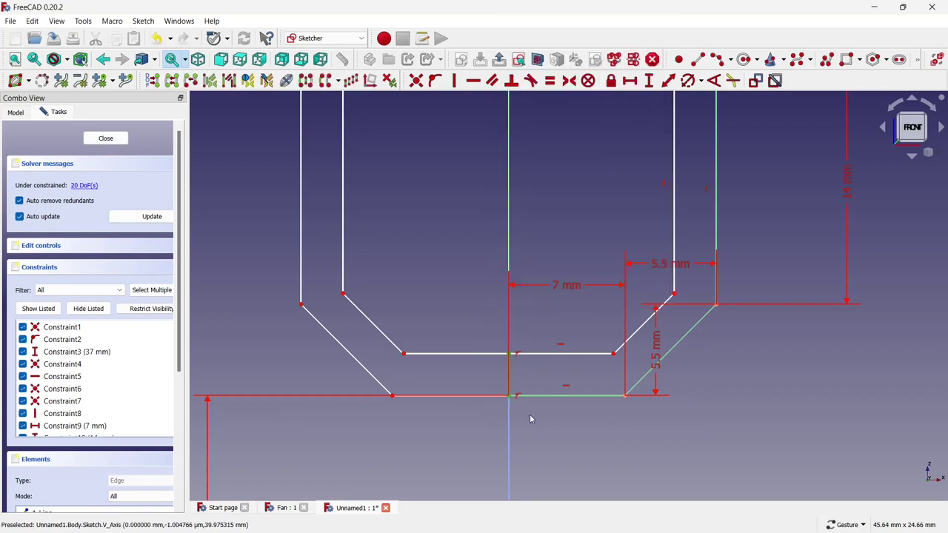
key("Delete")
scroll(499, 318, "down", 2)
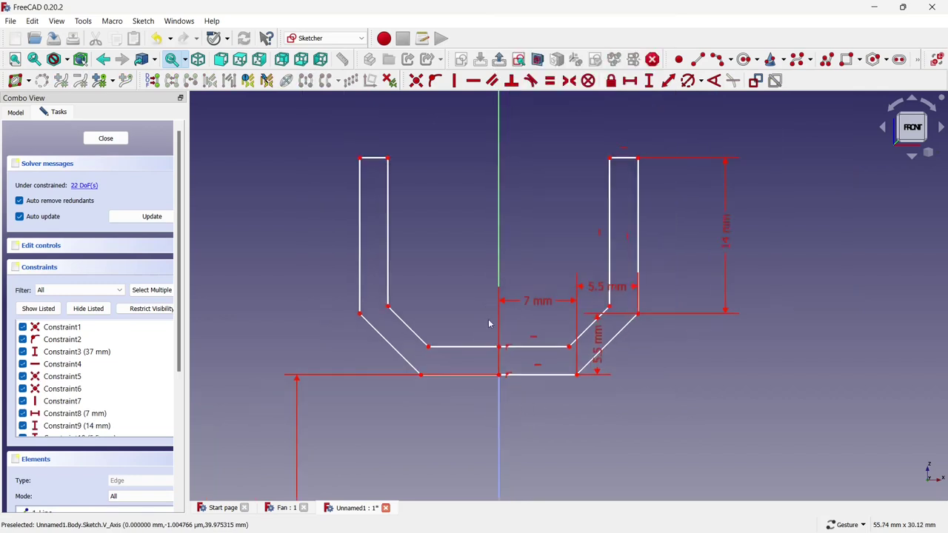
scroll(511, 315, "down", 2)
scroll(585, 299, "down", 2)
scroll(582, 277, "down", 1)
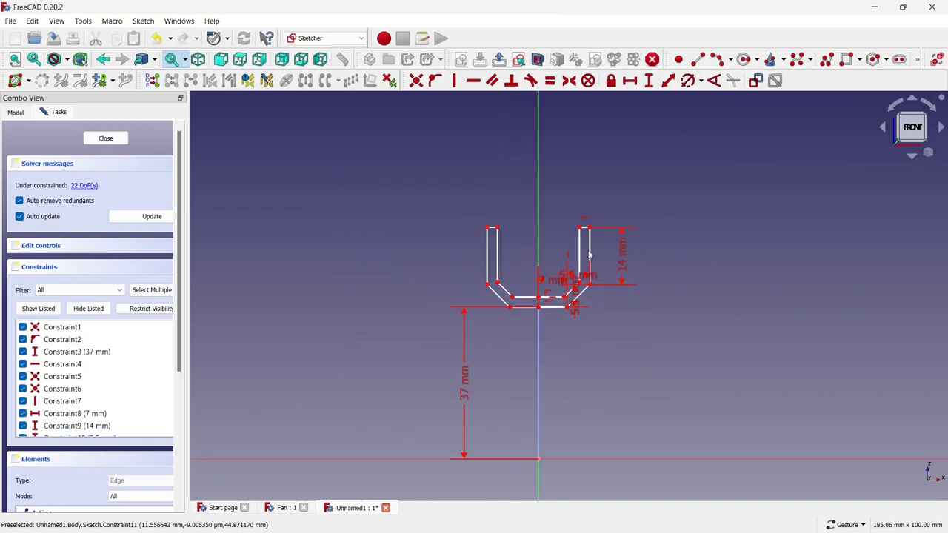
scroll(580, 256, "down", 1)
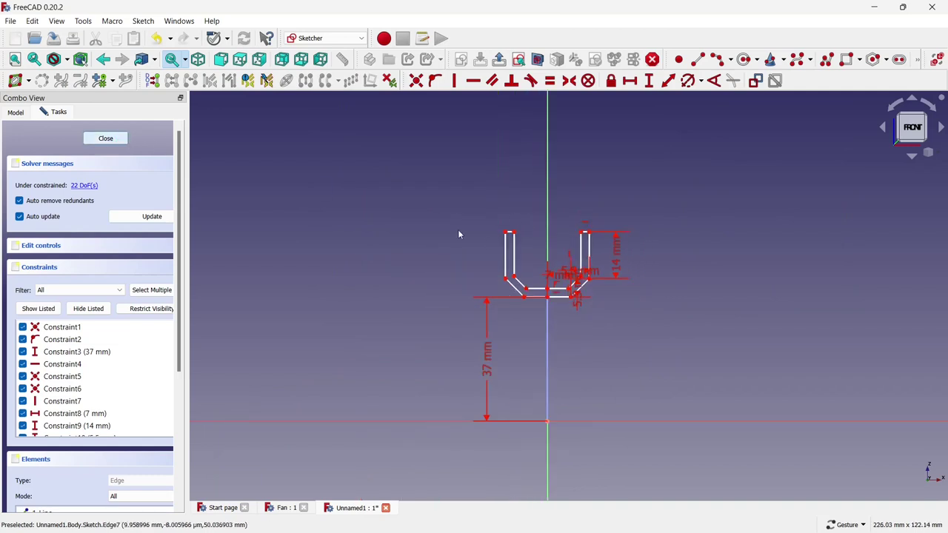
key("Escape")
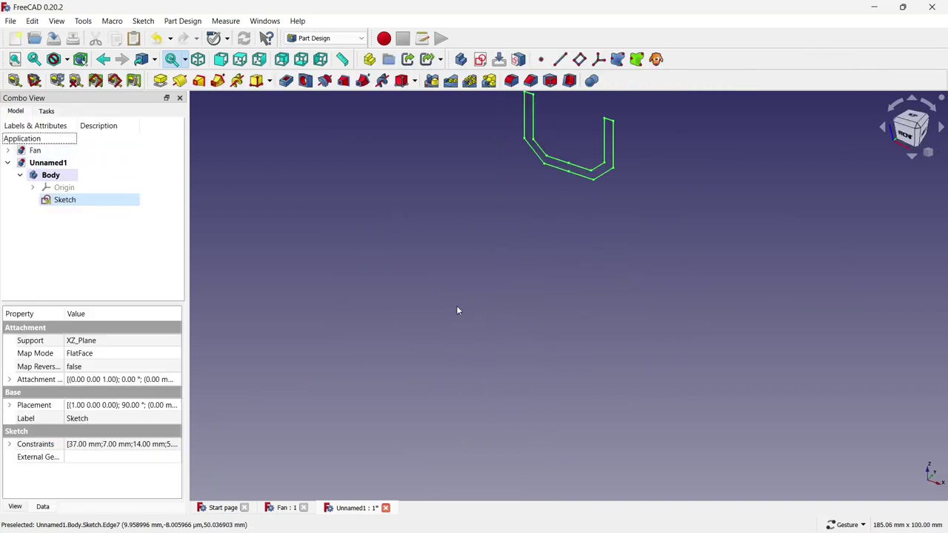
Revolve the U-shaped profile sketch 360° about the X axis into a flanged ring.
scroll(479, 141, "up", 1)
scroll(489, 134, "up", 1)
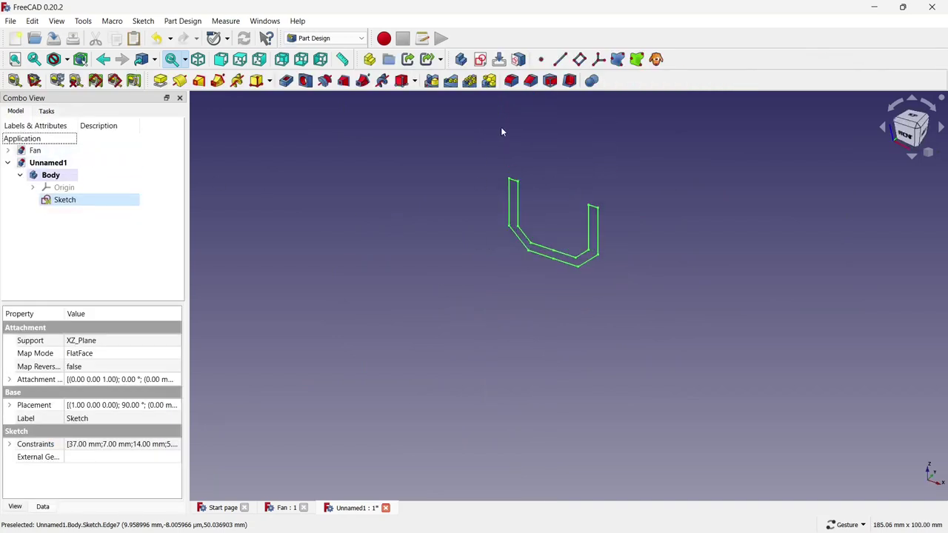
left_click(501, 132)
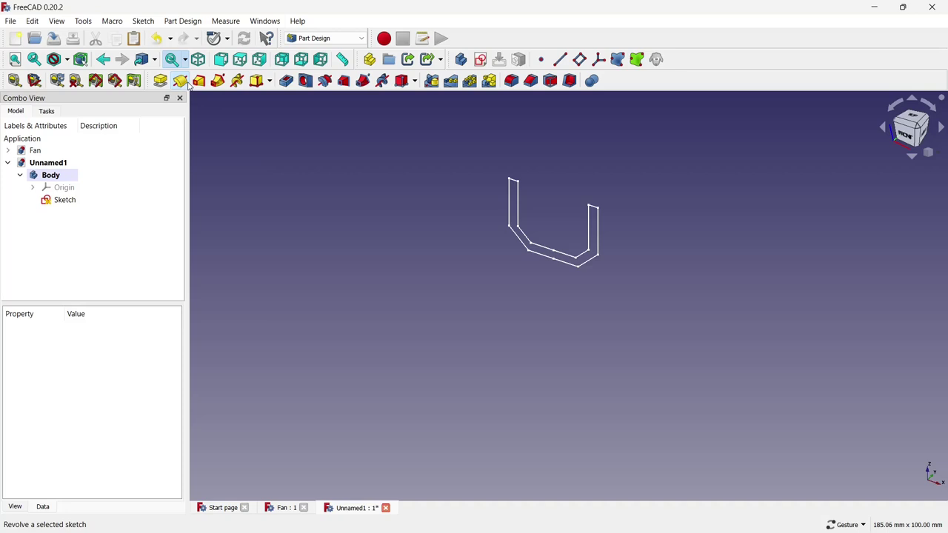
left_click(180, 80)
left_click(133, 185)
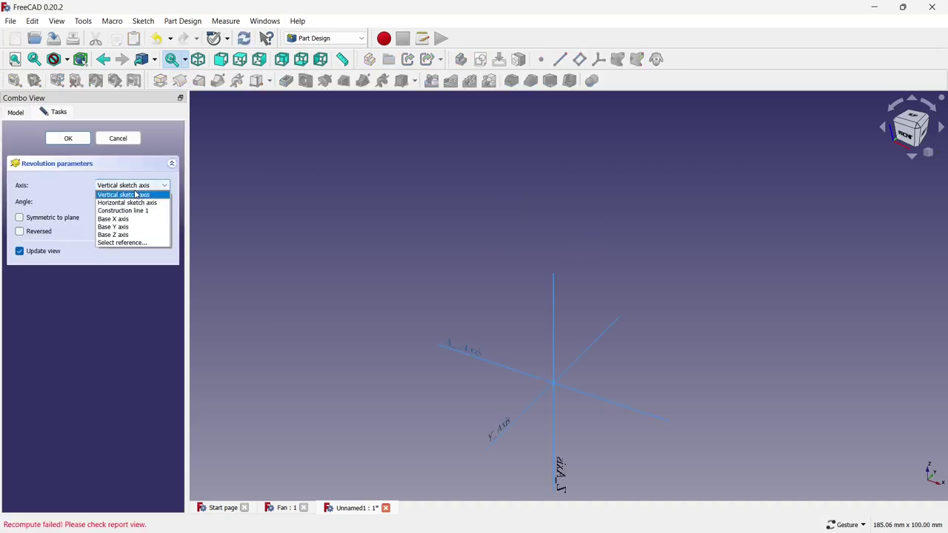
left_click(123, 242)
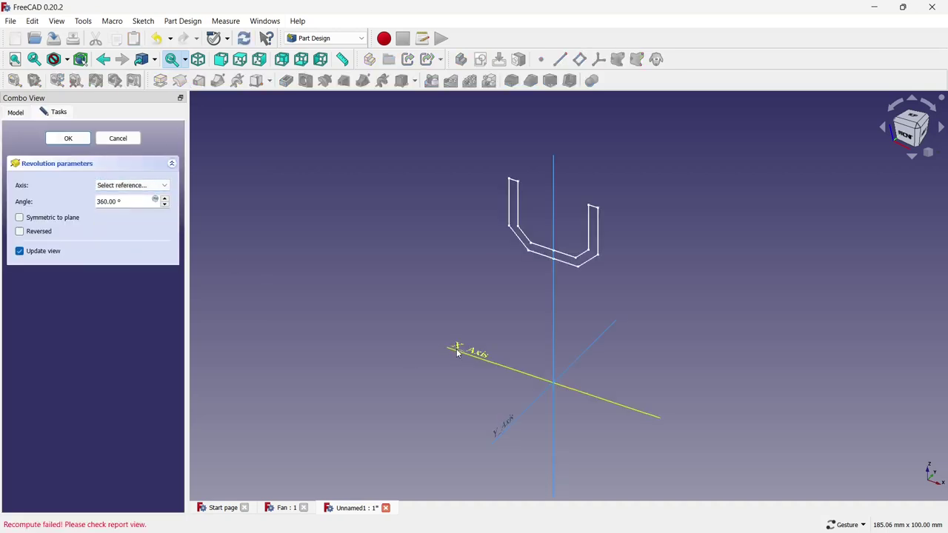
left_click(485, 363)
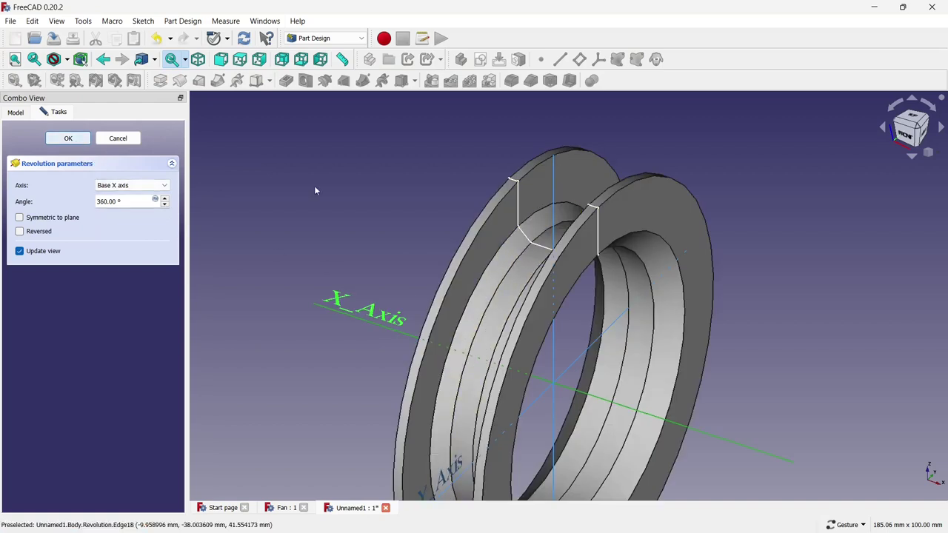
key("Return")
scroll(444, 191, "down", 5)
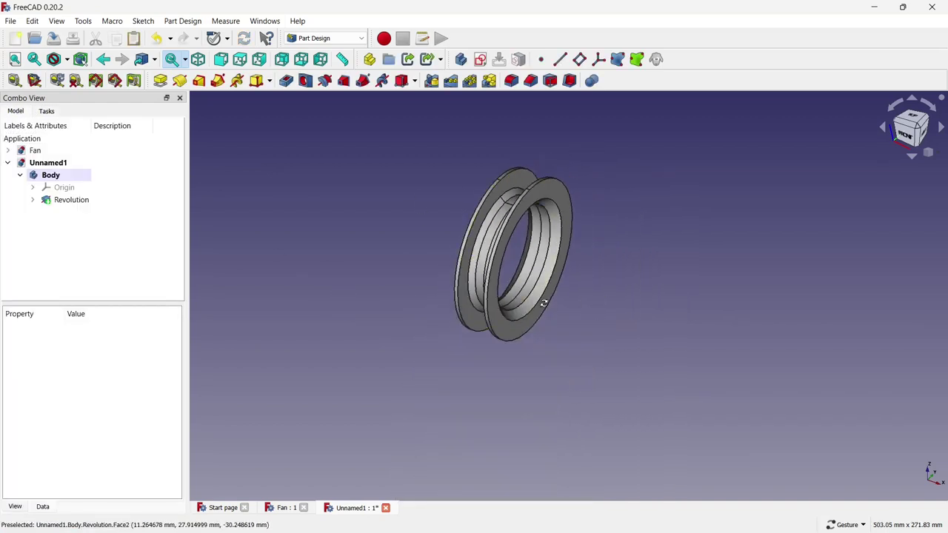
left_click_drag(544, 302, 737, 372)
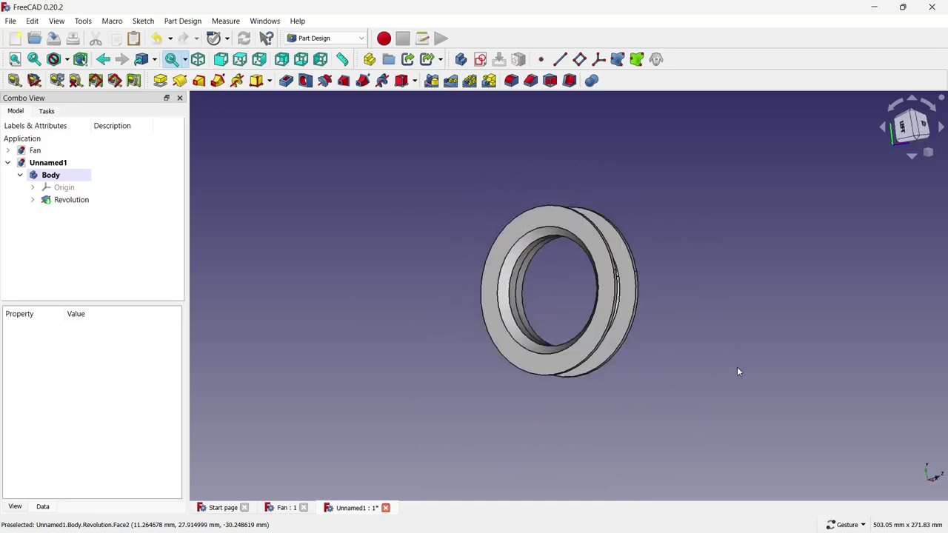
scroll(711, 352, "up", 1)
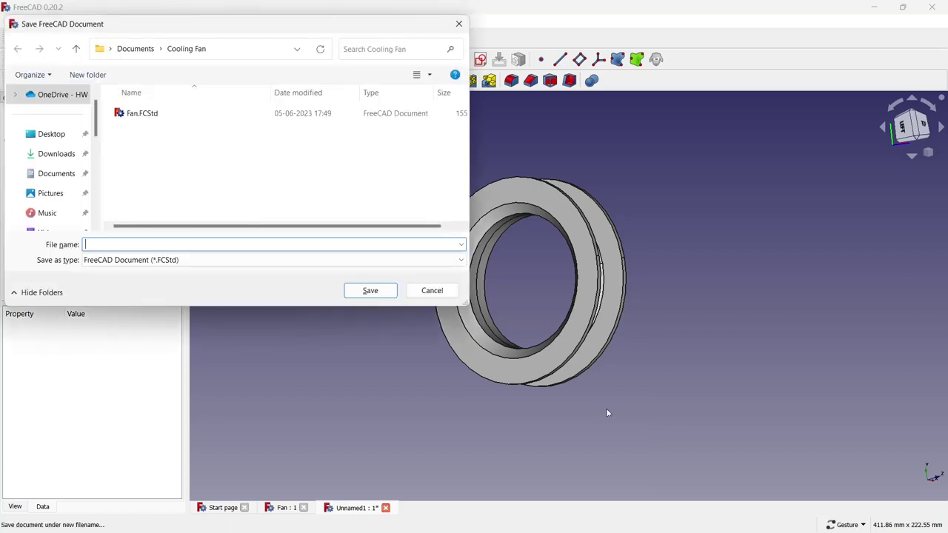
Save the ring document as 'Case' in the Cooling Fan folder.
key("Caps_Lock")
type("C")
key("Caps_Lock")
type("ase")
left_click(382, 296)
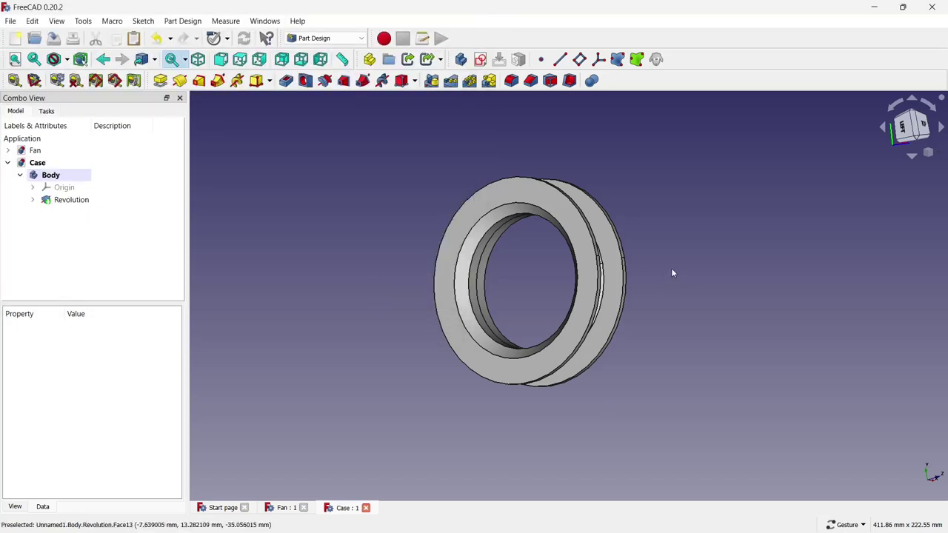
left_click(538, 239)
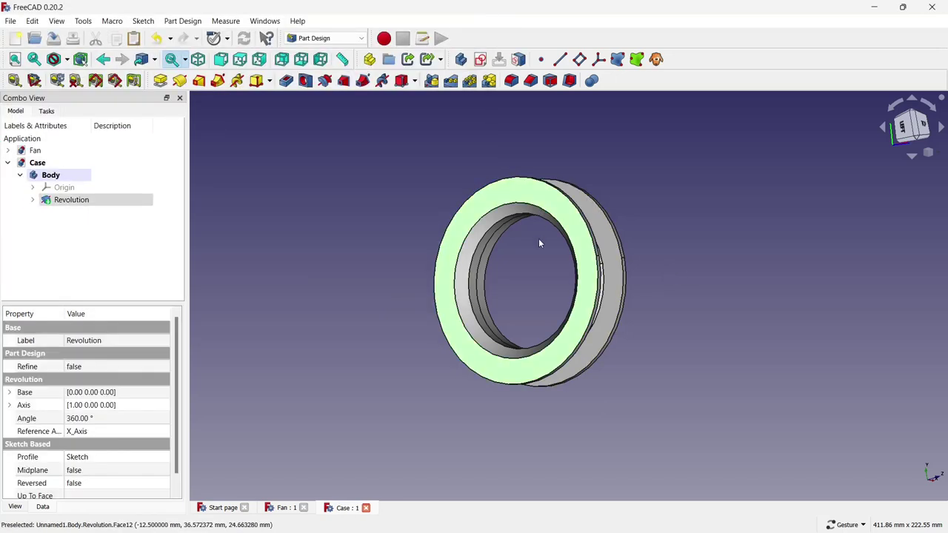
Start a sketch on the ring's front face and link the ring's outer edge as external geometry.
left_click(480, 59)
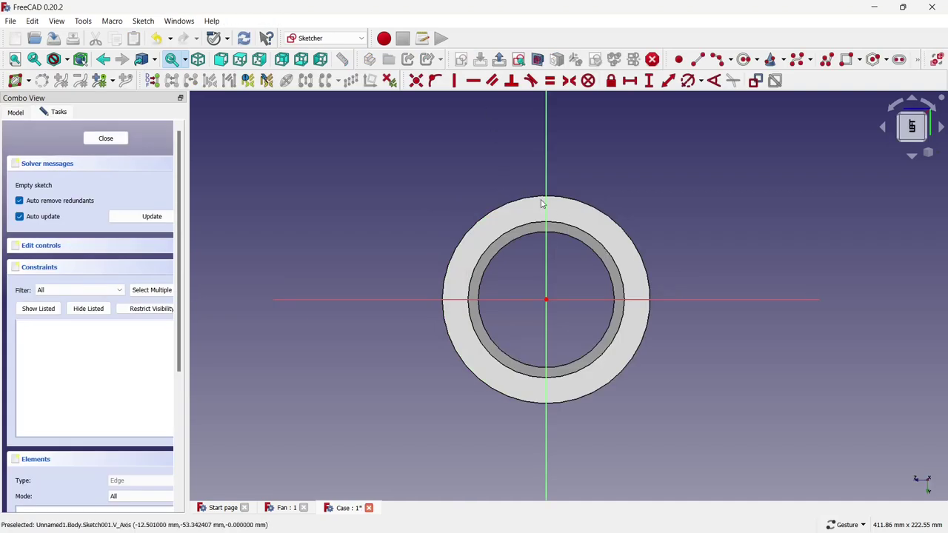
left_click(917, 60)
left_click(751, 80)
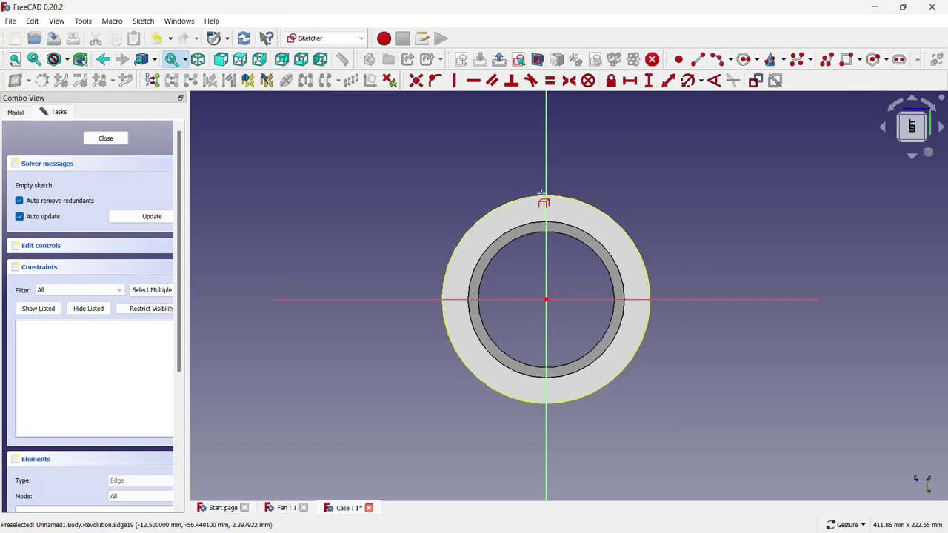
left_click(546, 198)
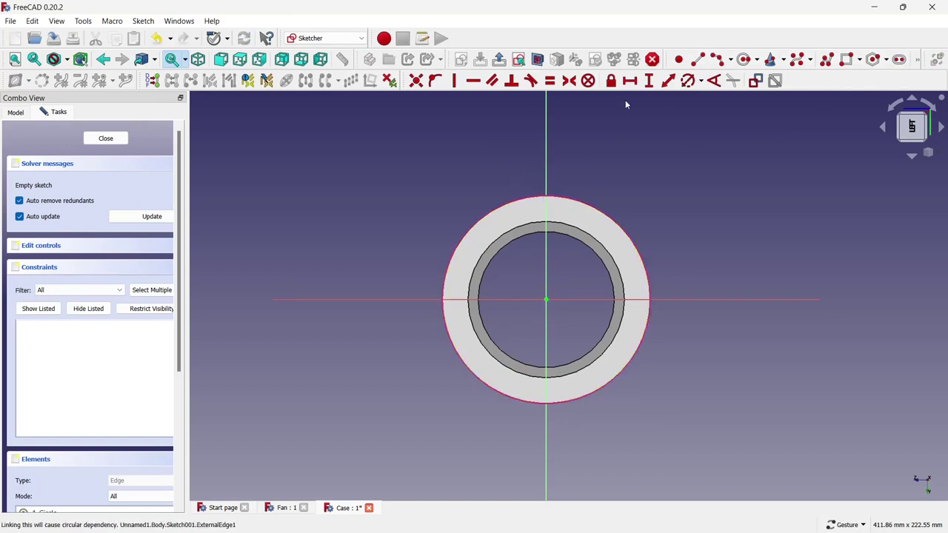
Draw a centred square cornered on the outer circle and constrain its height to 79.5 mm.
left_click(859, 63)
left_click(862, 91)
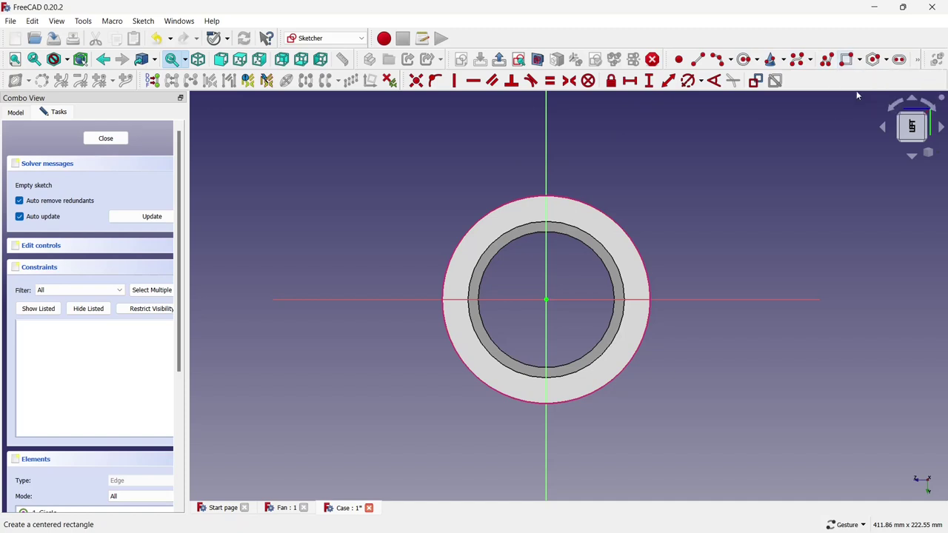
left_click(547, 299)
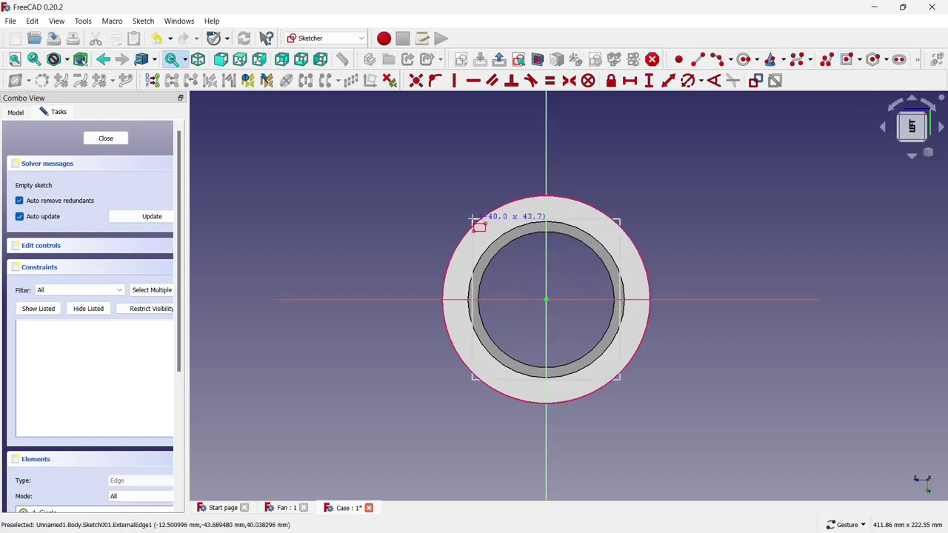
left_click(474, 222)
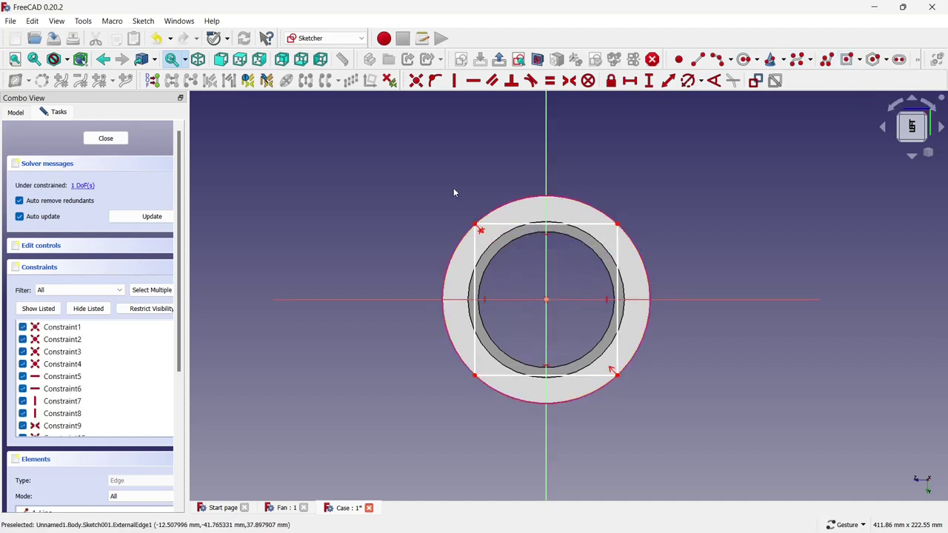
left_click(648, 80)
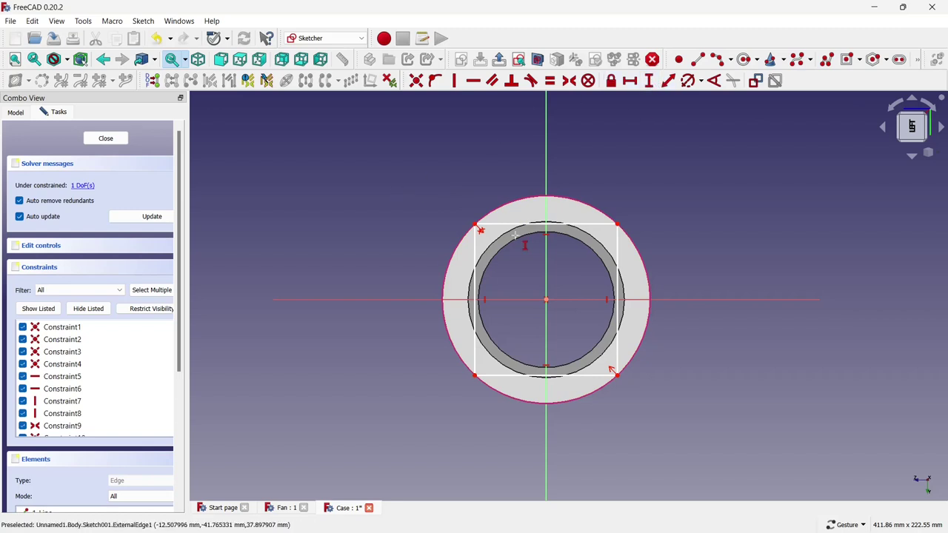
left_click(474, 248)
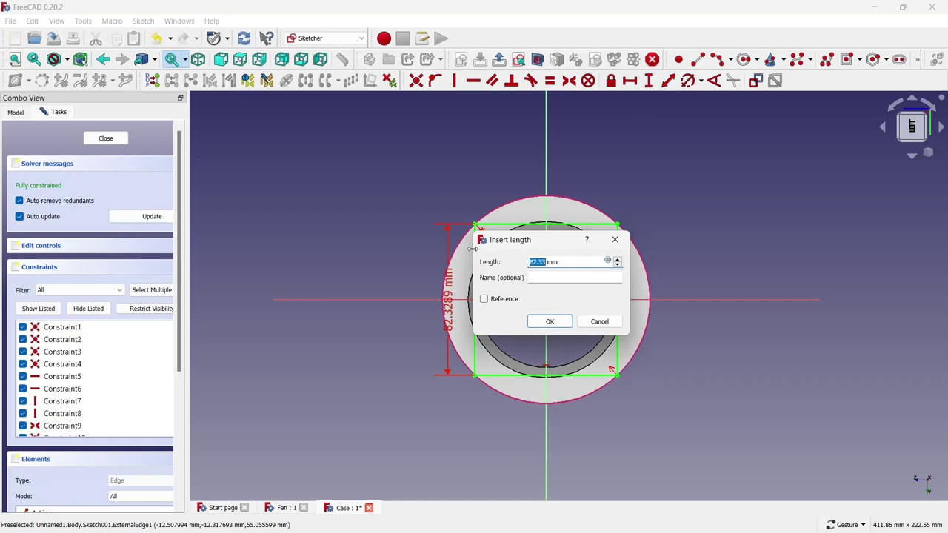
type(".5")
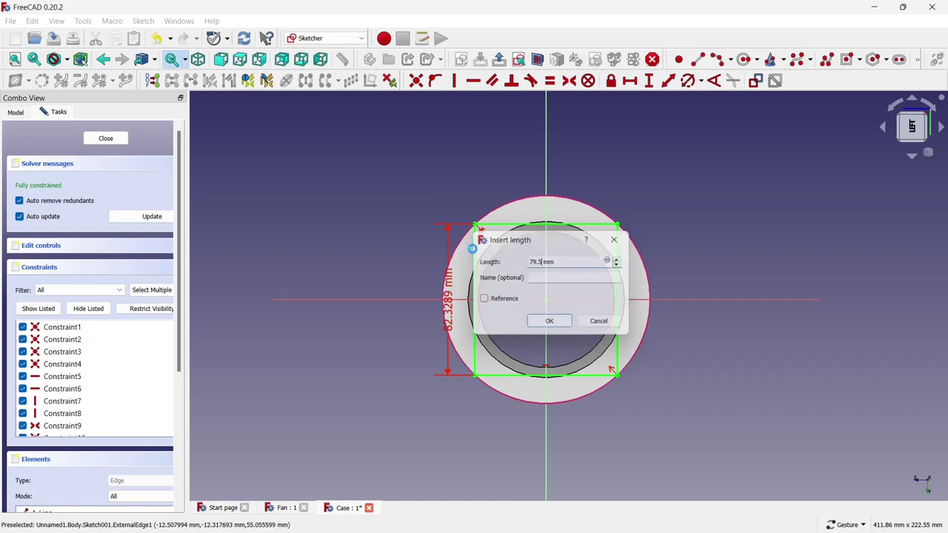
key("Return")
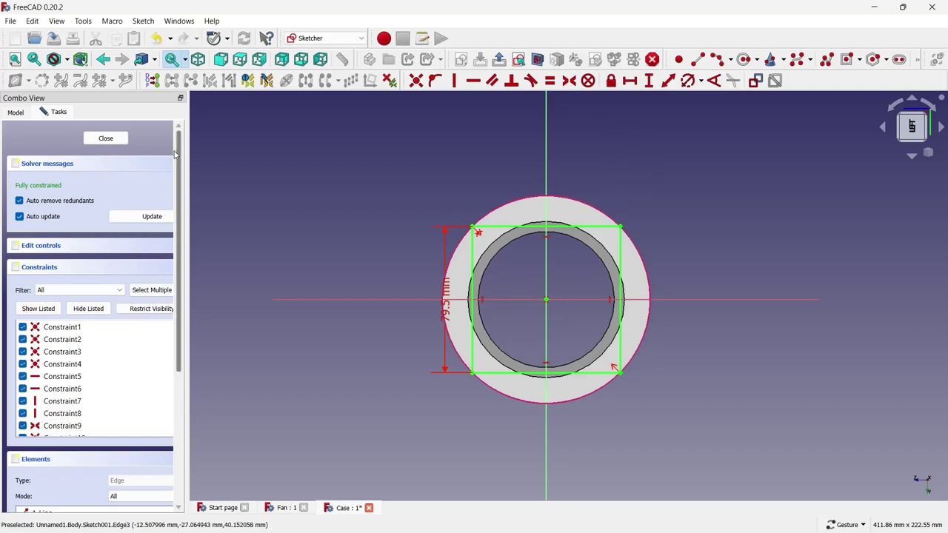
Draw a larger centred rectangle outside the ring and close the sketch.
left_click(846, 59)
left_click(545, 300)
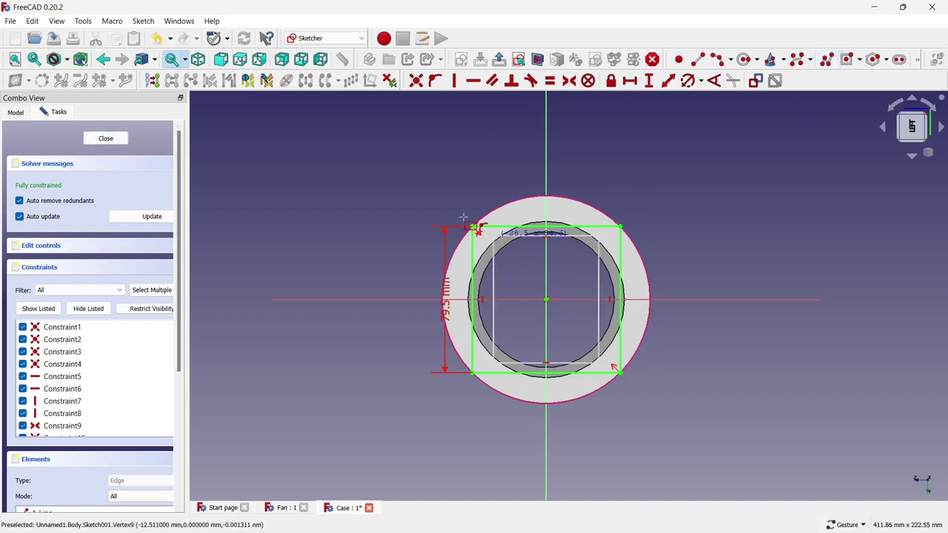
left_click(417, 184)
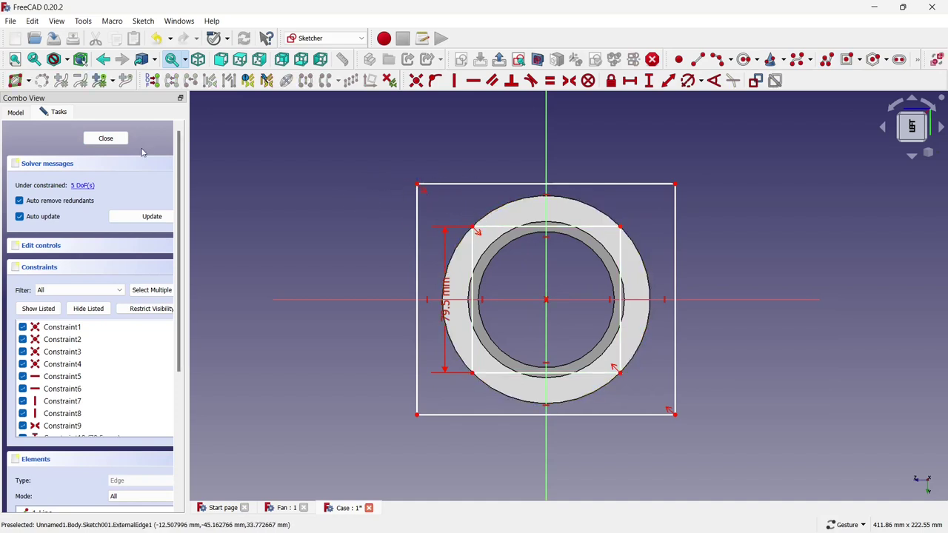
left_click(106, 139)
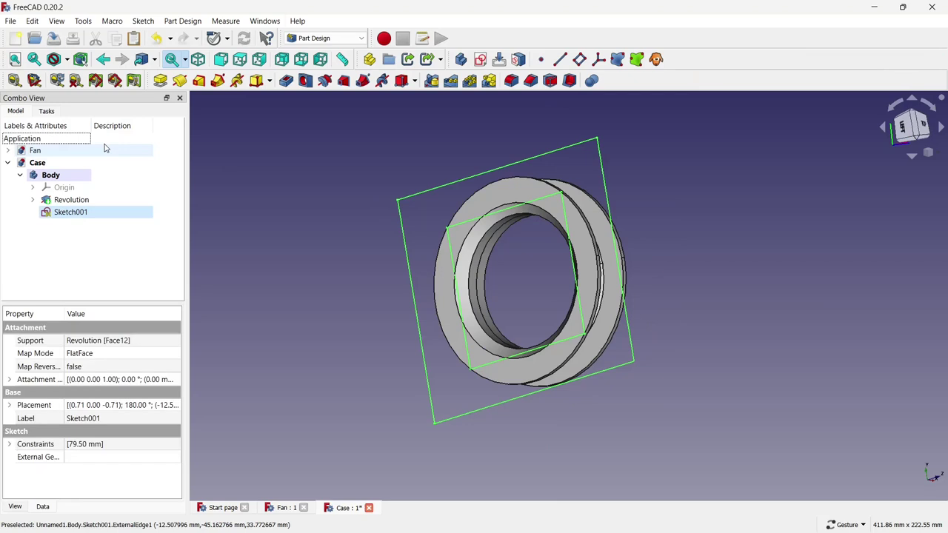
Pocket Sketch001 through all to trim the ring to a square outline.
left_click(305, 165)
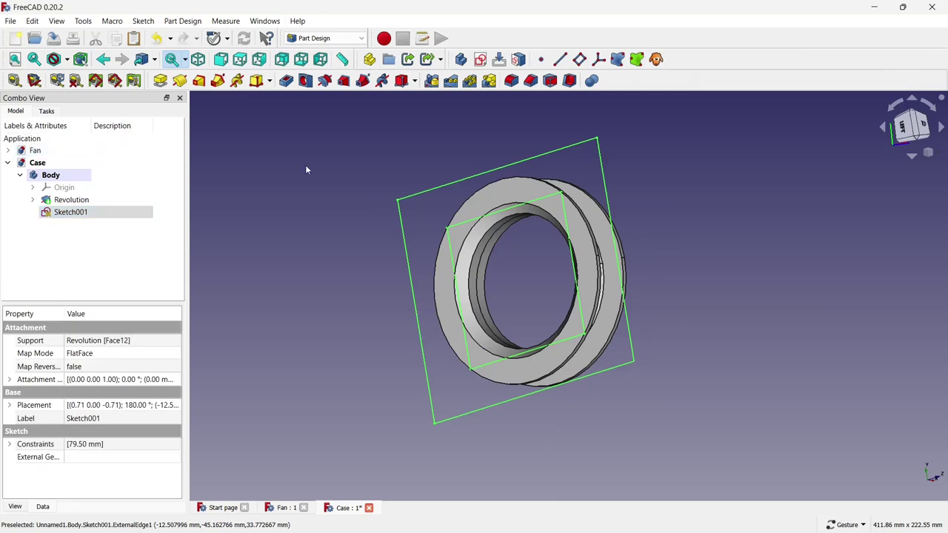
left_click(286, 80)
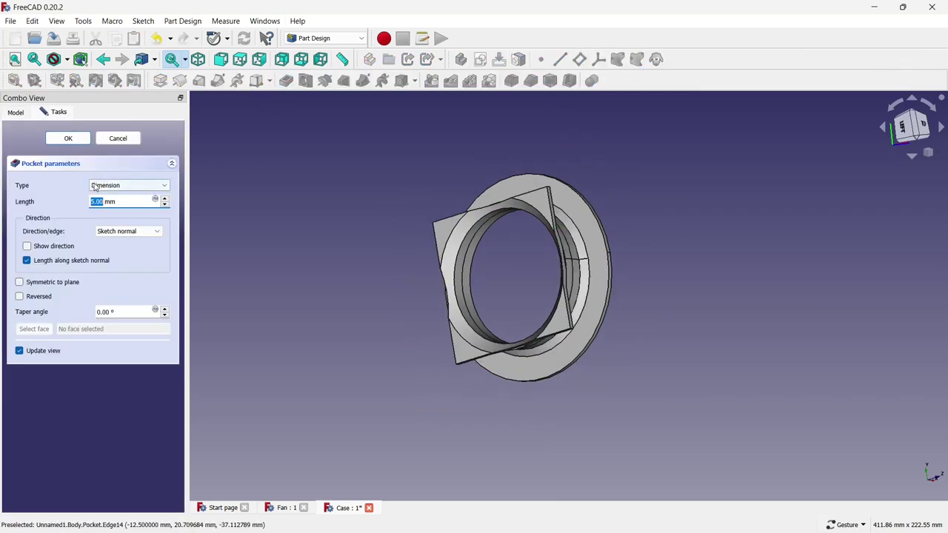
left_click(111, 185)
left_click(115, 207)
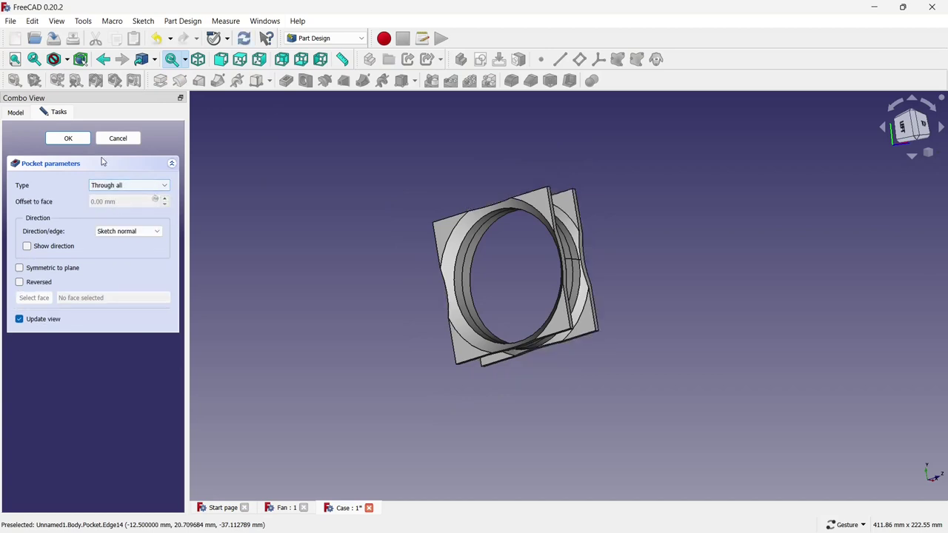
left_click(84, 142)
Orbit the model and select the flange's flat top-right corner face.
scroll(411, 208, "up", 2)
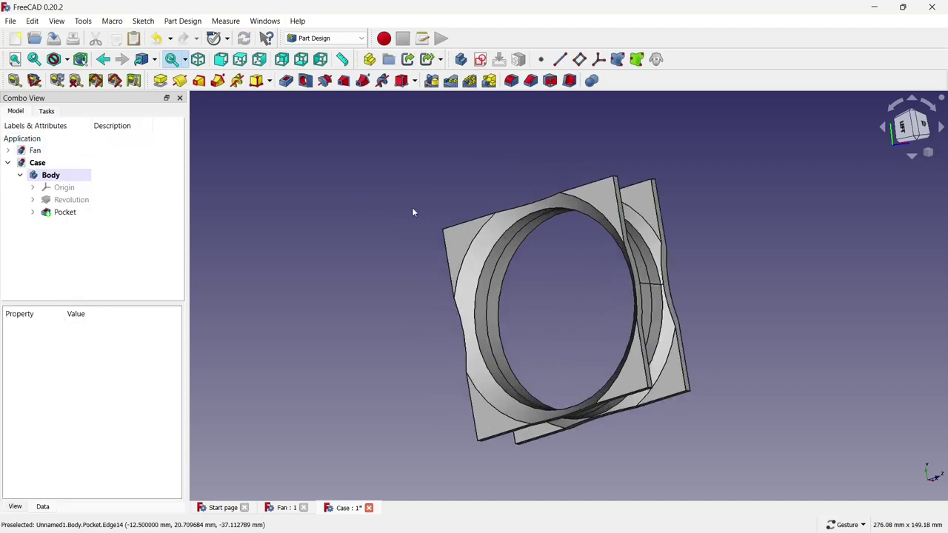
left_click_drag(406, 212, 791, 323)
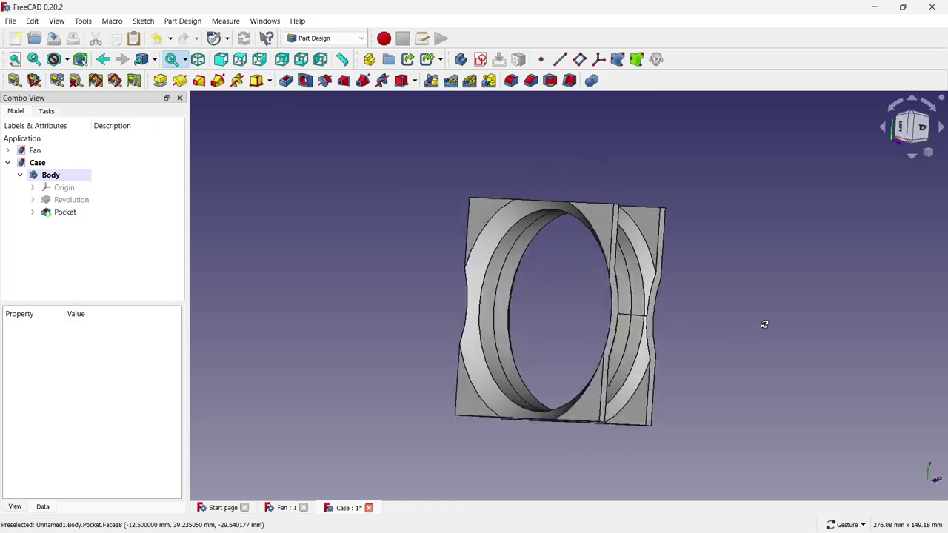
scroll(308, 247, "down", 1)
scroll(308, 248, "down", 1)
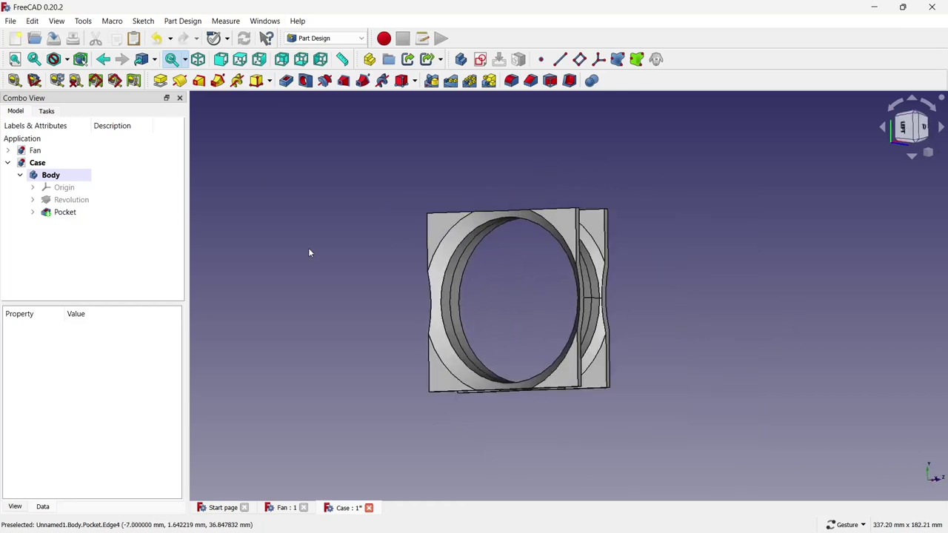
scroll(308, 247, "down", 1)
scroll(451, 223, "up", 1)
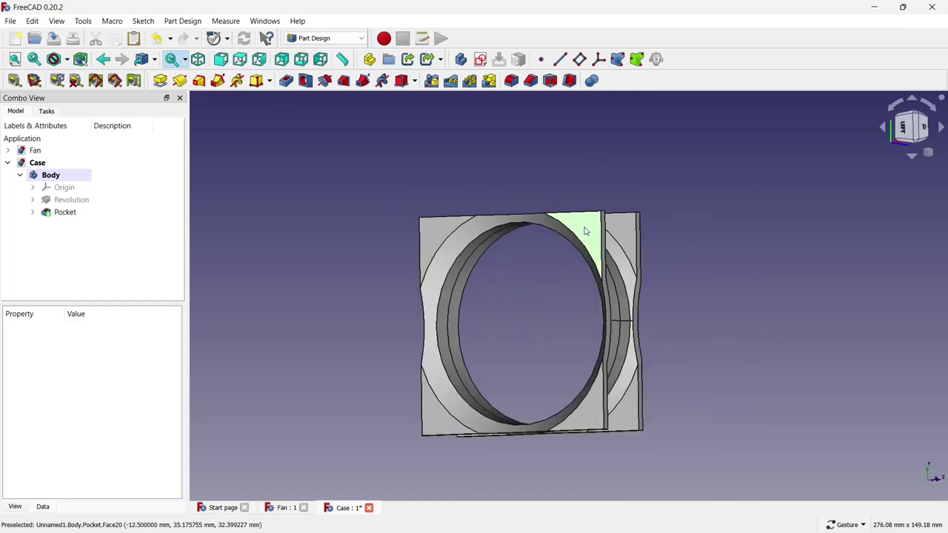
left_click(585, 230)
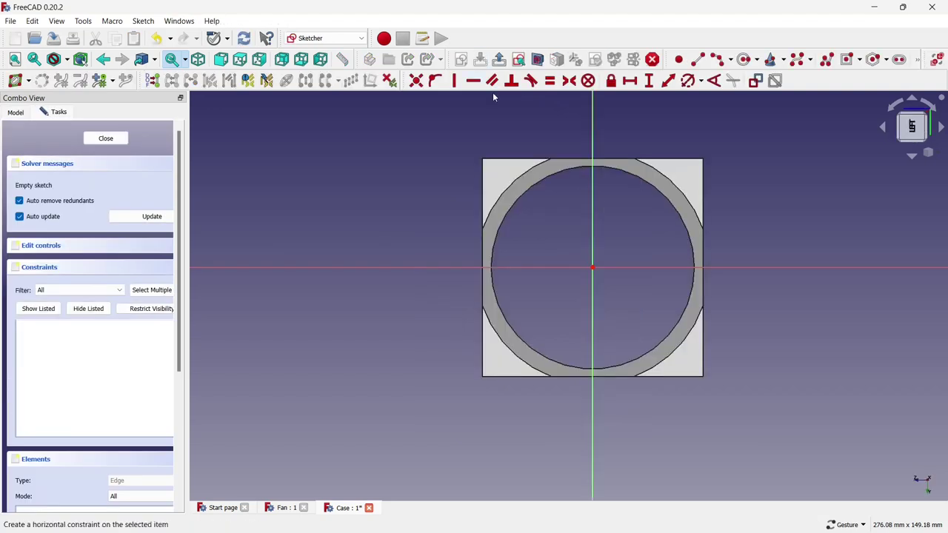
Start a sketch on the flange corner face and draw a circle with a 3 mm diameter.
left_click(480, 59)
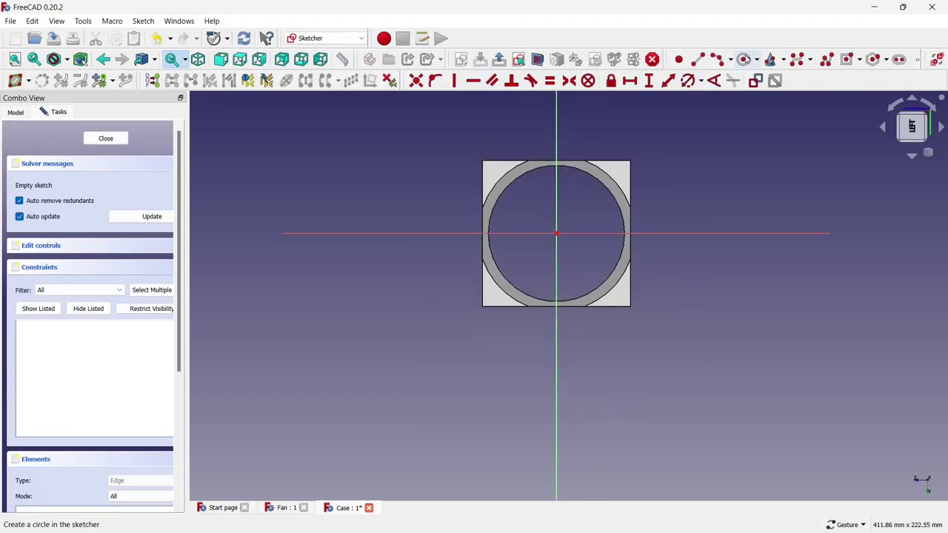
left_click(744, 59)
scroll(644, 174, "up", 3)
scroll(637, 171, "up", 3)
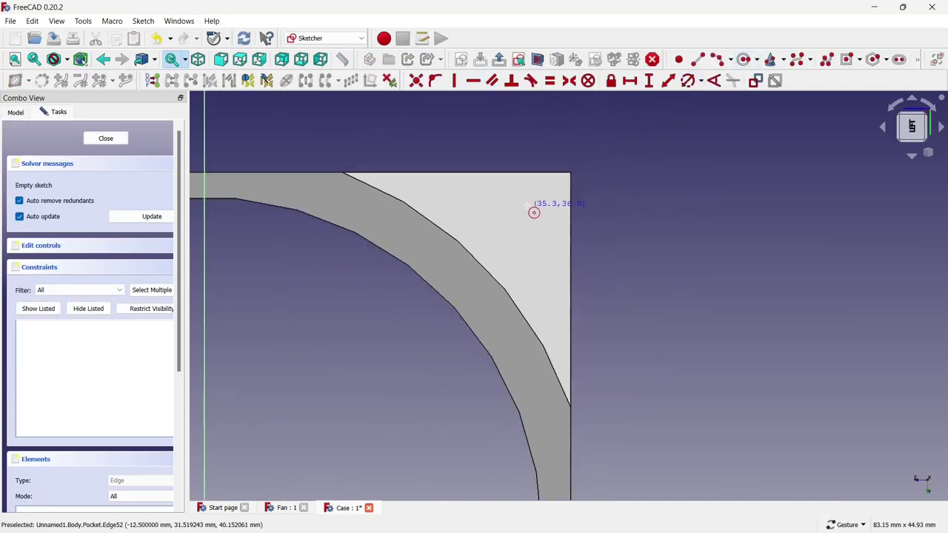
left_click(532, 190)
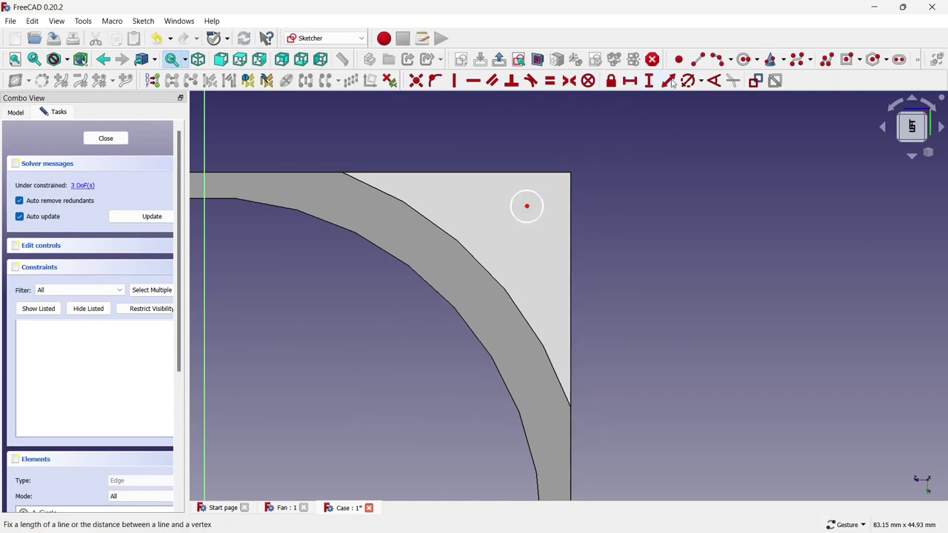
left_click(688, 80)
left_click(542, 204)
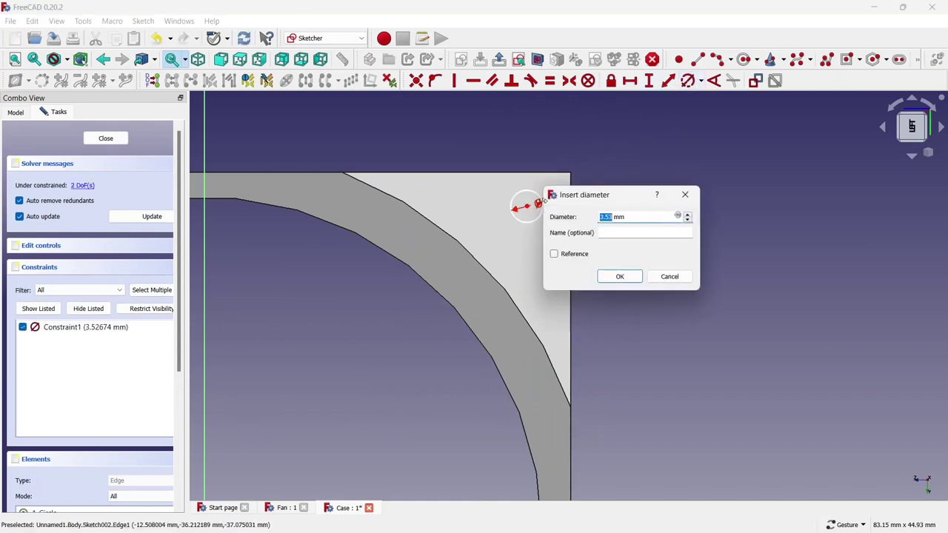
type("3")
key("Return")
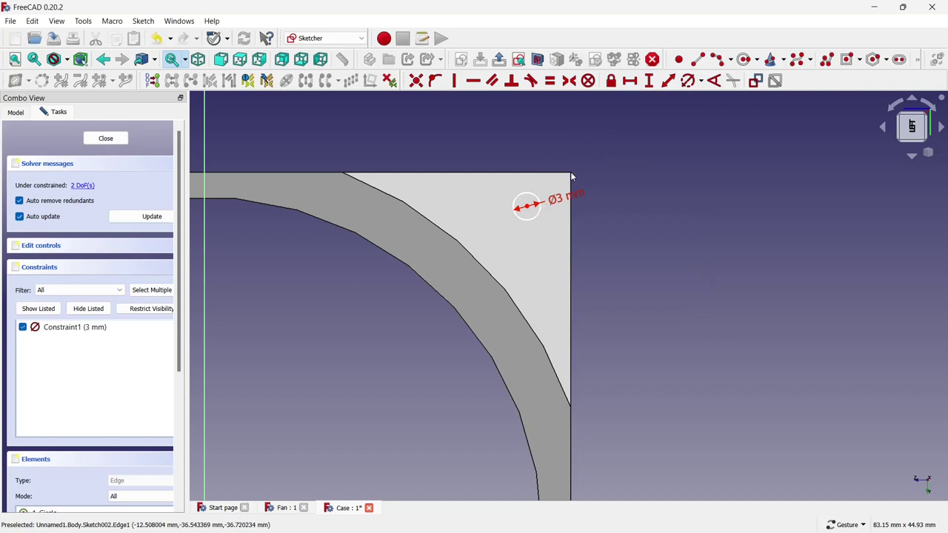
Reference the face corner and place the circle 2.5 mm from it vertically and horizontally.
left_click(917, 59)
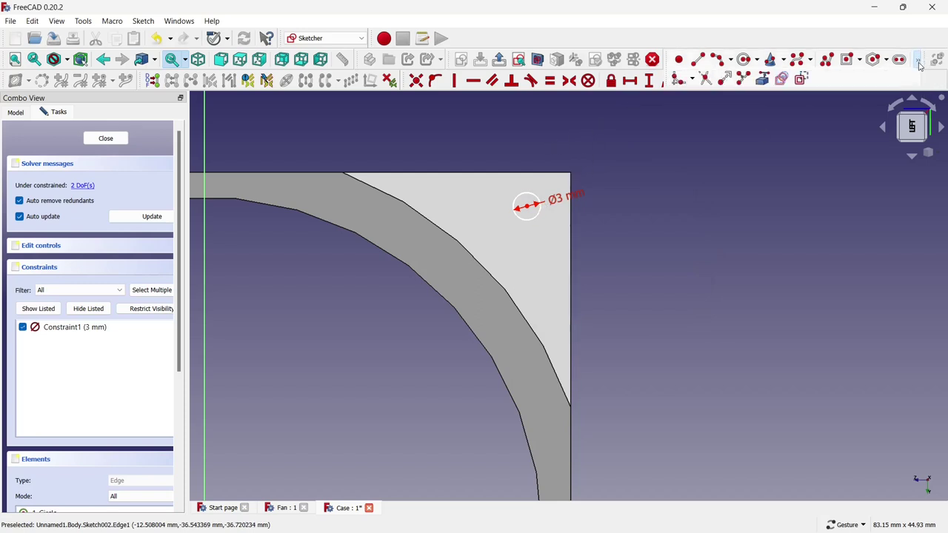
left_click(767, 82)
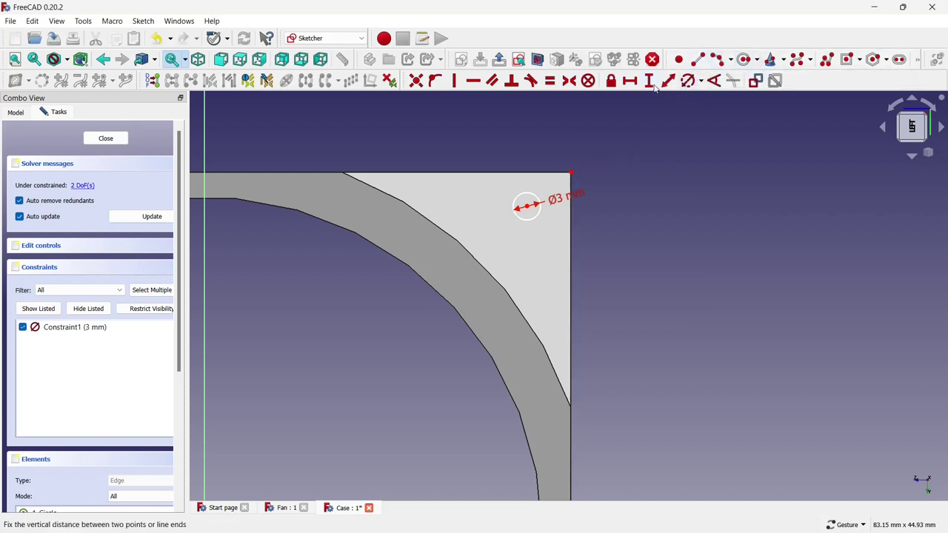
left_click(570, 171)
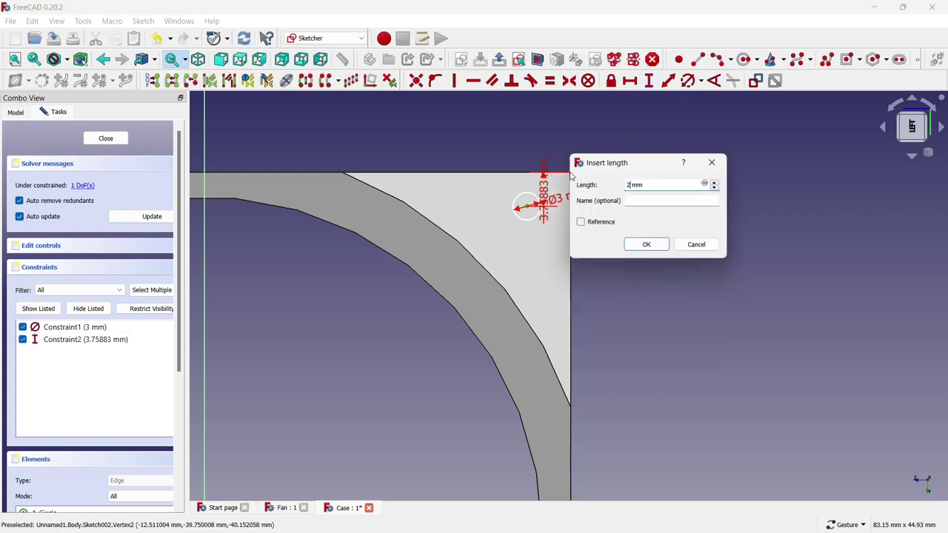
key("Return")
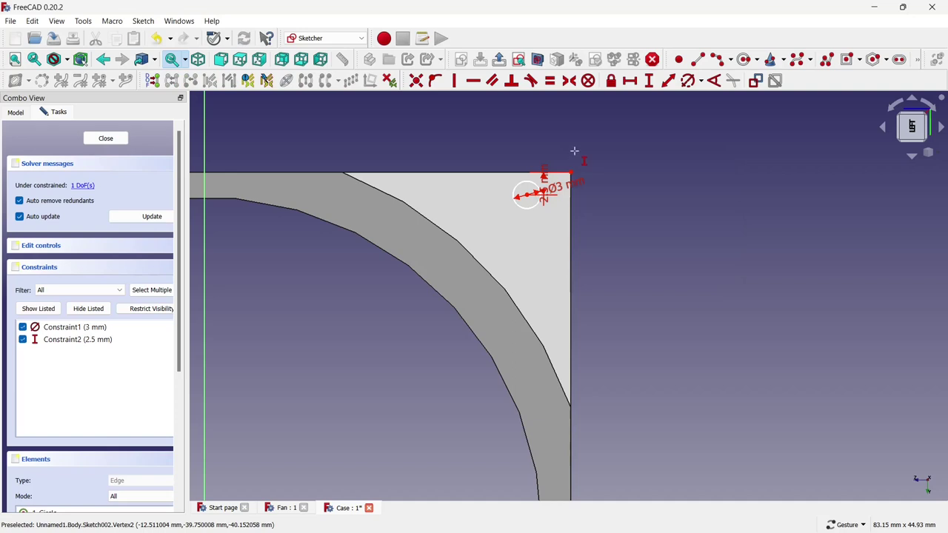
scroll(574, 150, "up", 2)
scroll(575, 150, "up", 1)
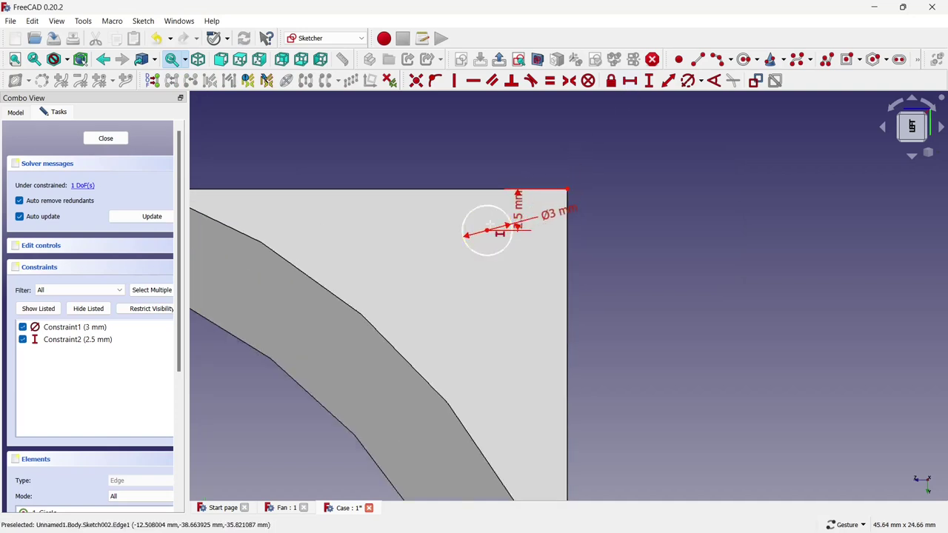
left_click(569, 191)
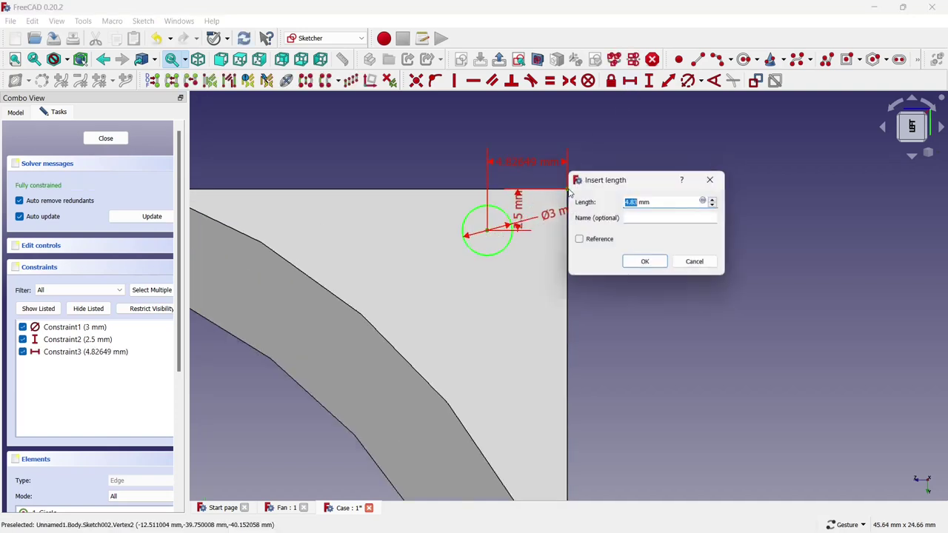
type("5")
key("Return")
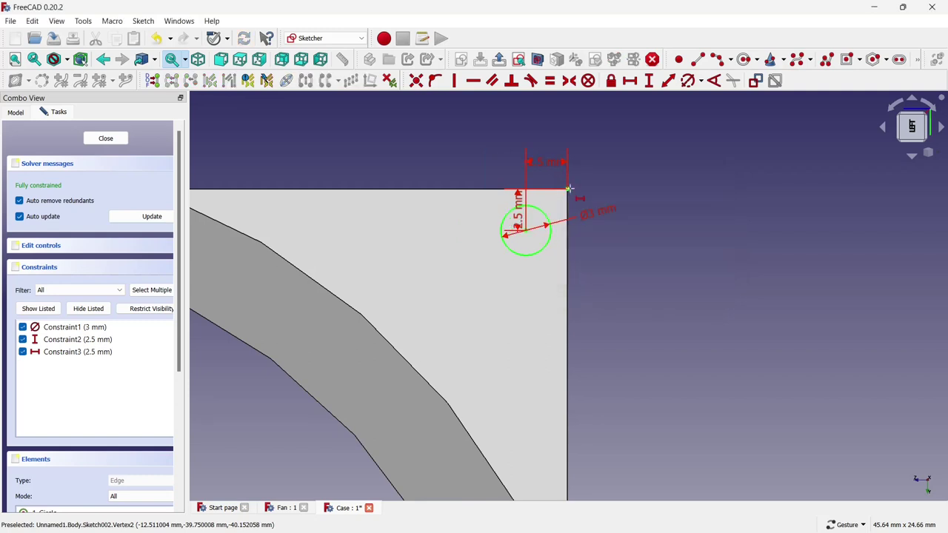
Close the sketch and pocket Sketch002 Through all as Pocket001, drilling both flanges.
left_click(114, 139)
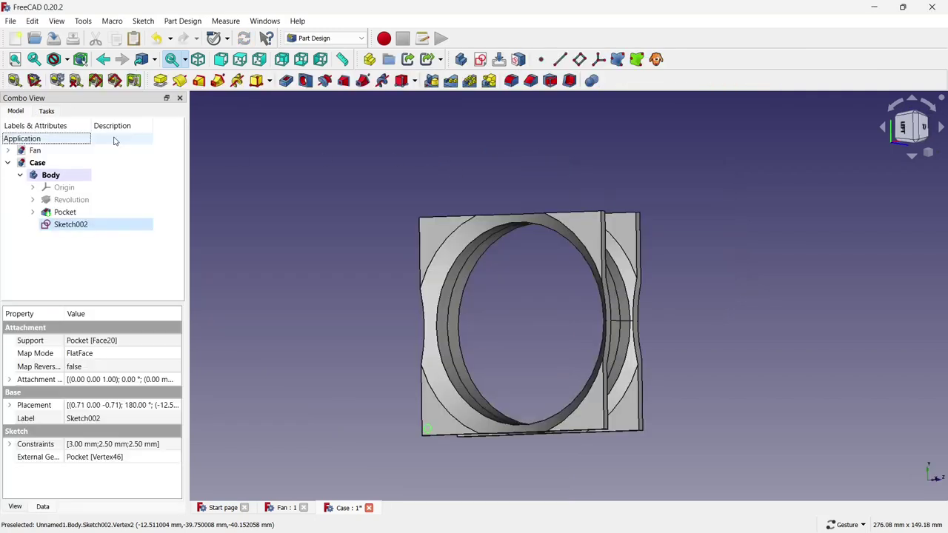
left_click(304, 205)
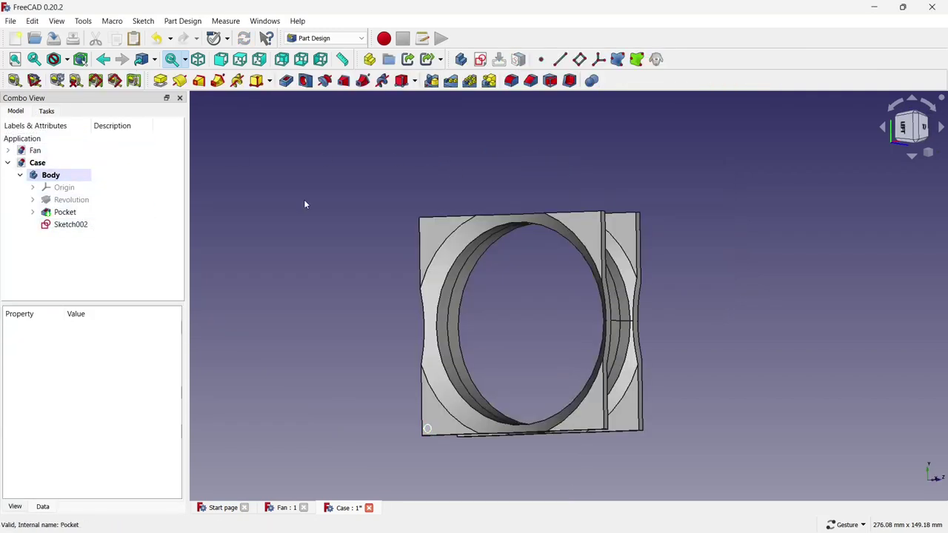
double_click(99, 224)
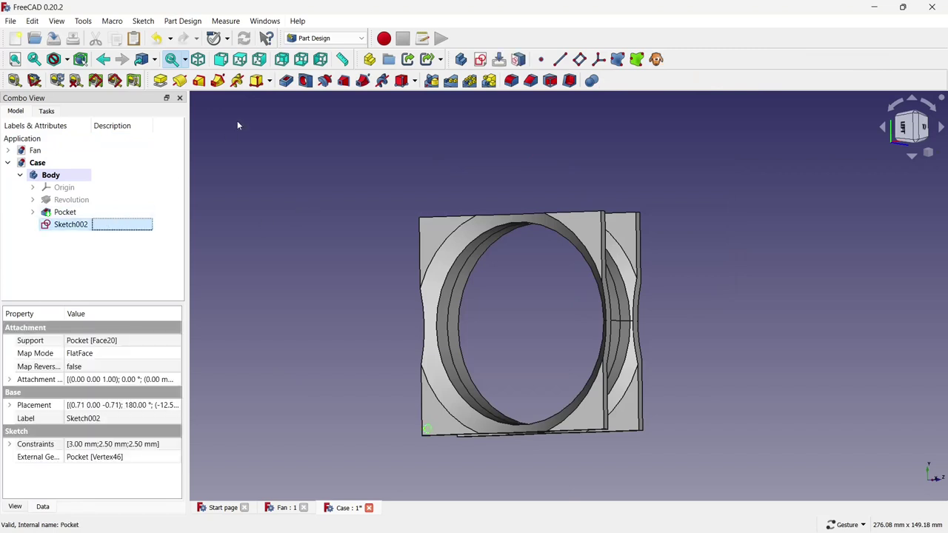
left_click(286, 80)
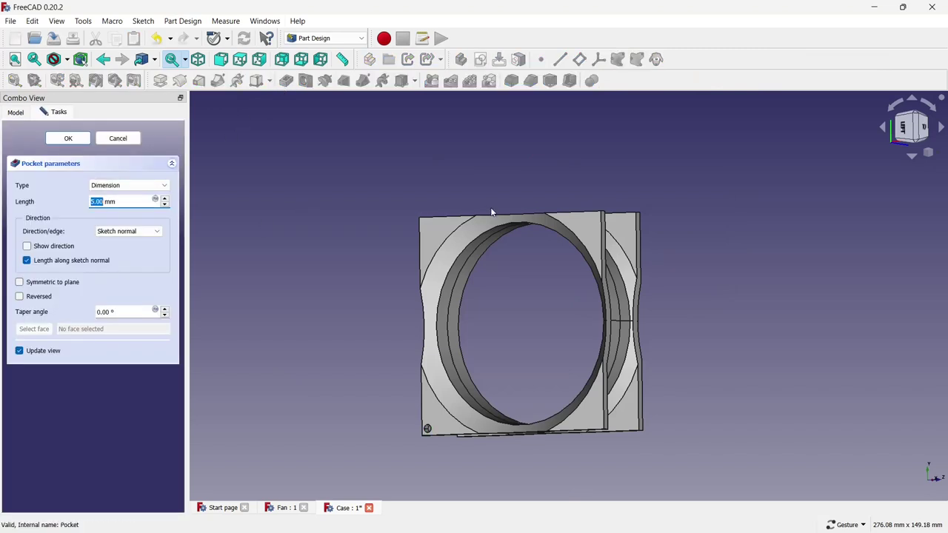
left_click_drag(472, 296, 504, 334)
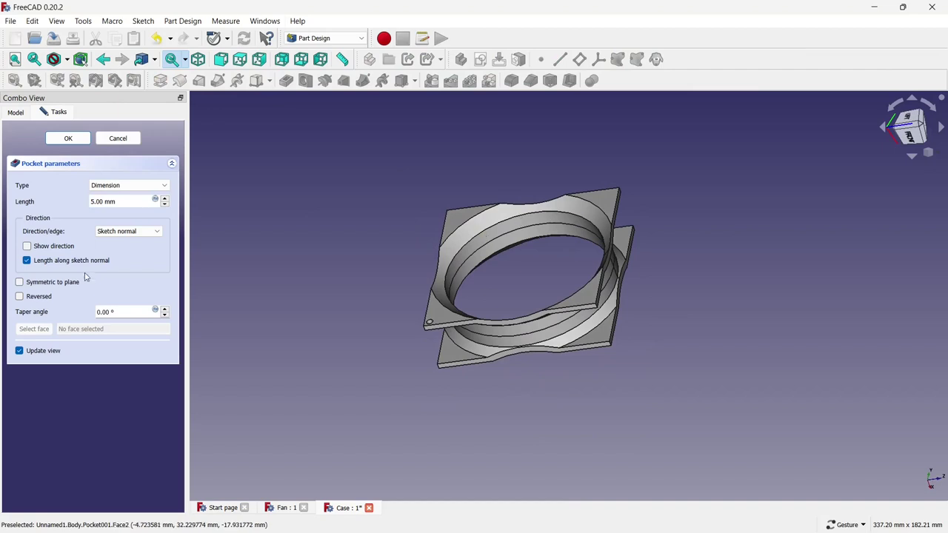
left_click(111, 185)
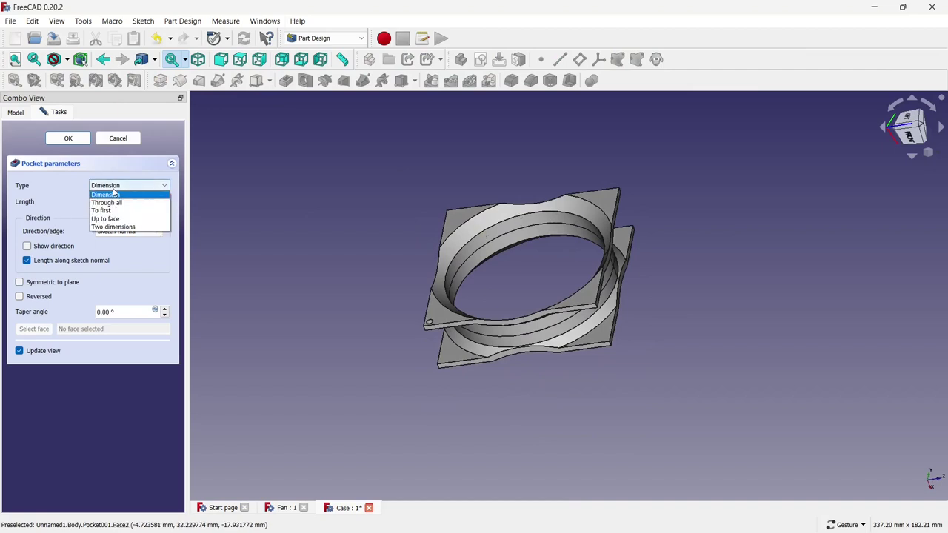
left_click(120, 205)
left_click(68, 139)
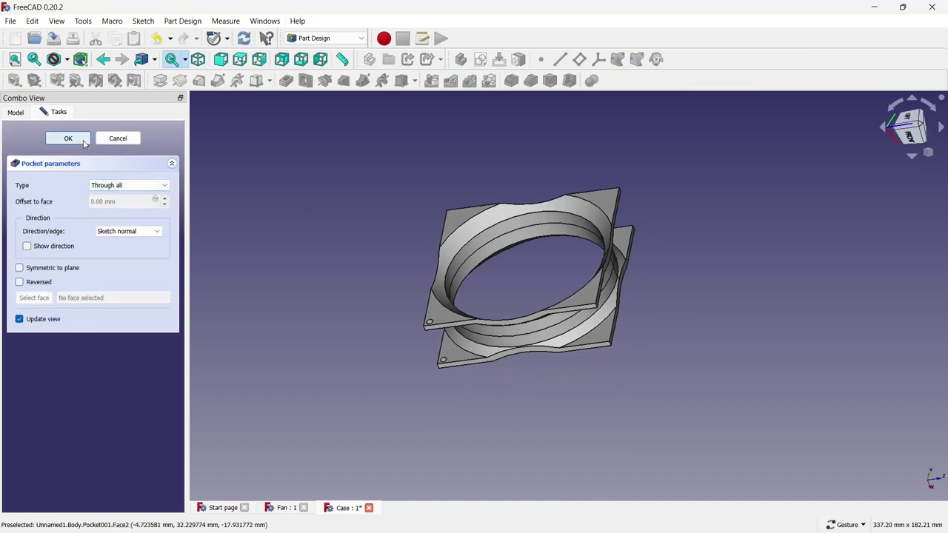
mouse_move(254, 203)
left_mouse_down()
mouse_move(737, 294)
mouse_move(442, 239)
mouse_move(390, 259)
mouse_move(658, 313)
mouse_move(703, 300)
left_mouse_up()
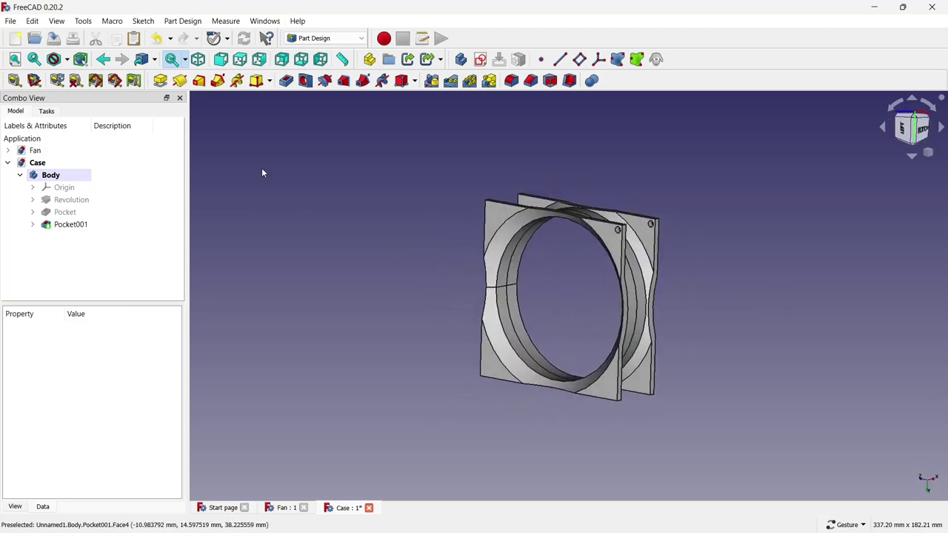
Polar-pattern Pocket001 so the hole repeats at all four flange corners.
left_click(470, 80)
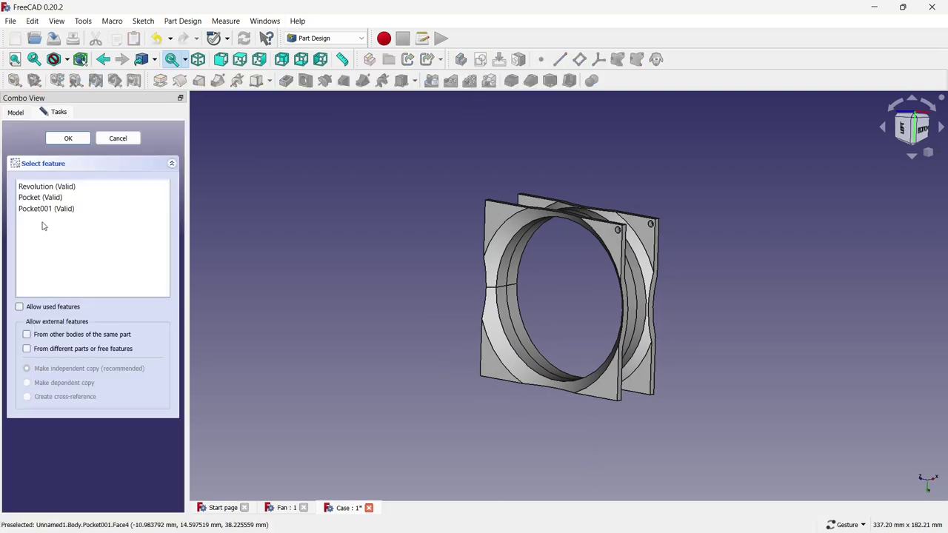
left_click(67, 138)
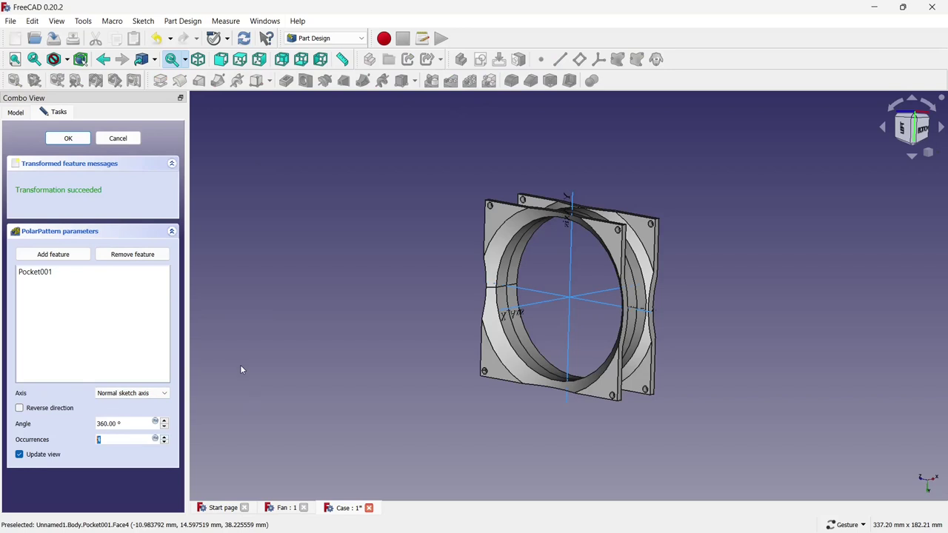
left_click(74, 138)
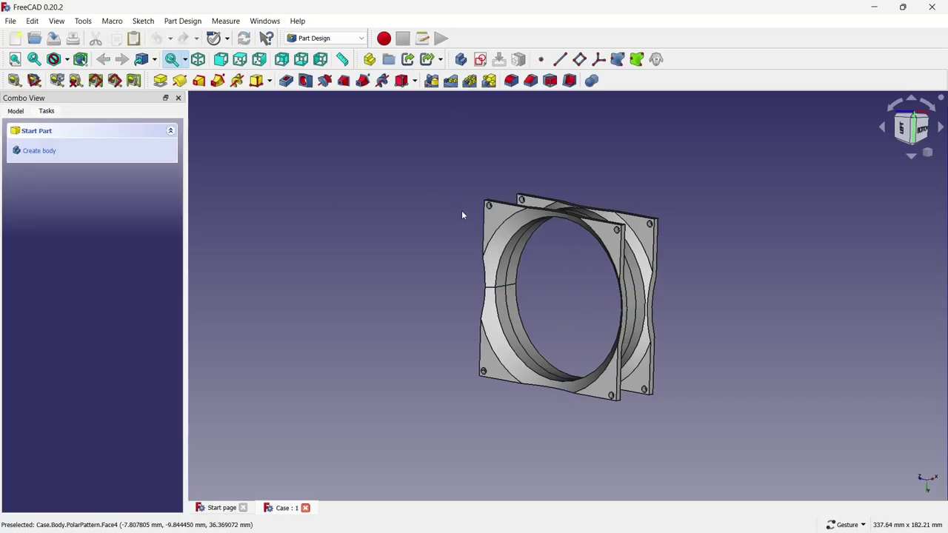
Create a new sketch on the flange's top-left face.
left_click(494, 218)
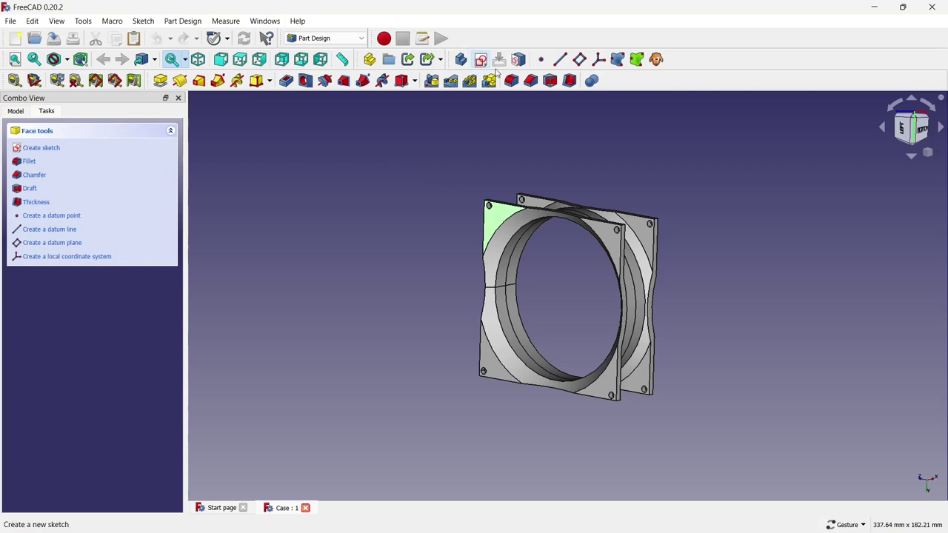
left_click(482, 61)
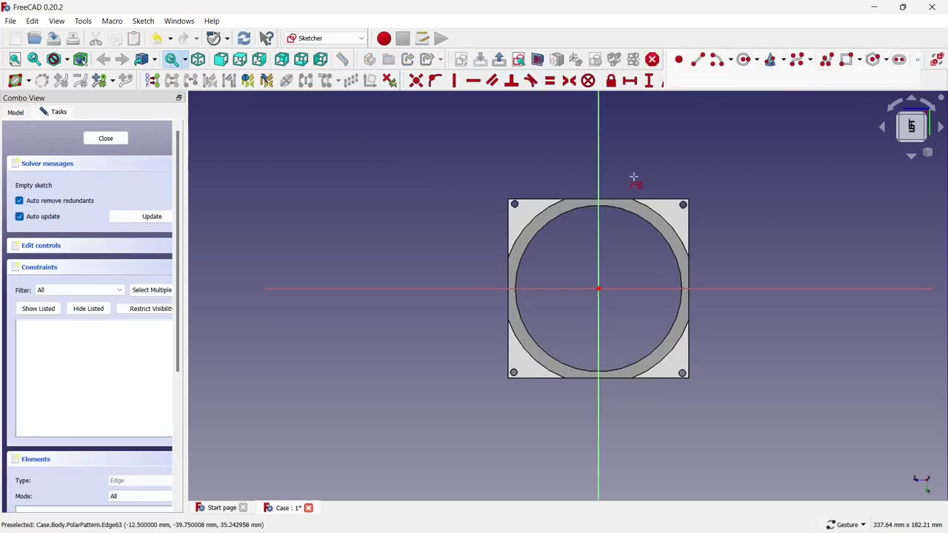
scroll(548, 215, "up", 3)
Link the outer arc as reference and draw an origin-centred circle through its endpoint.
left_click(531, 202)
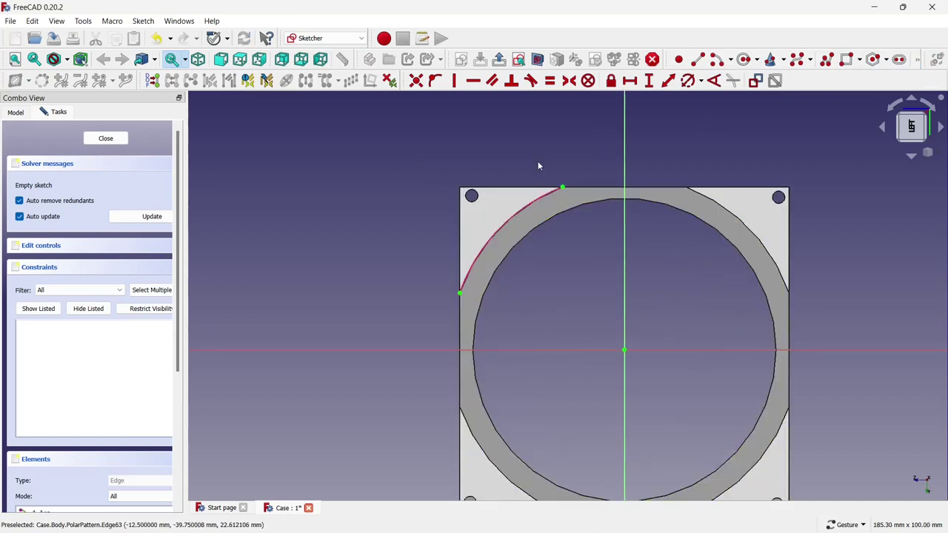
left_click(743, 59)
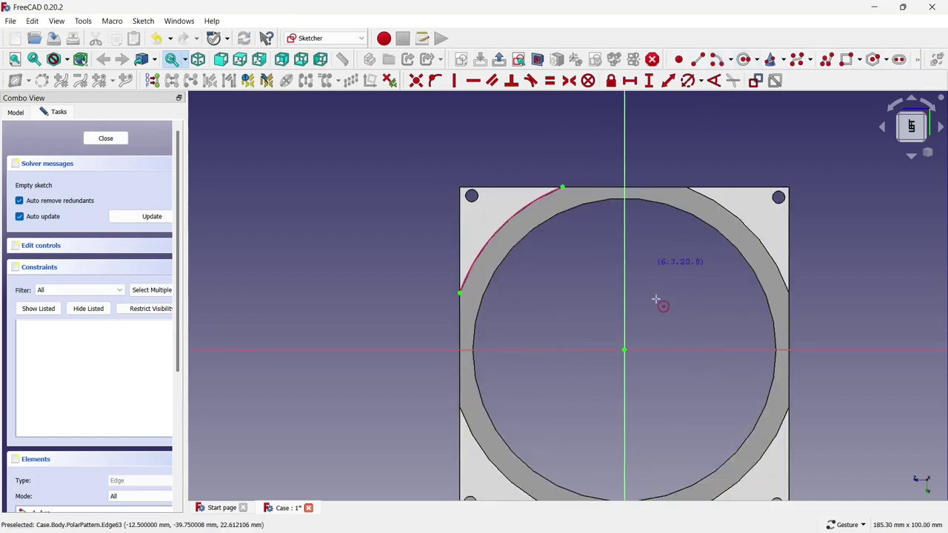
left_click(626, 350)
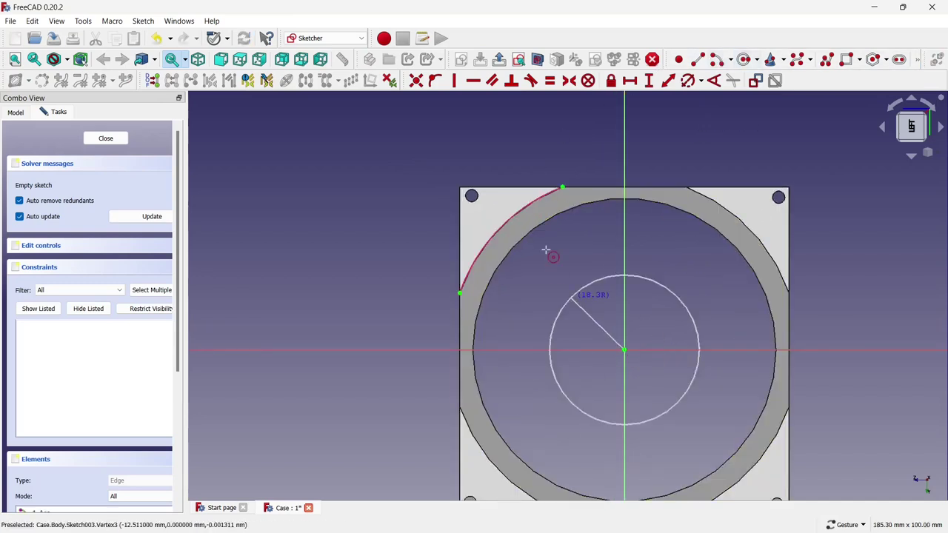
left_click(563, 188)
scroll(398, 147, "down", 1)
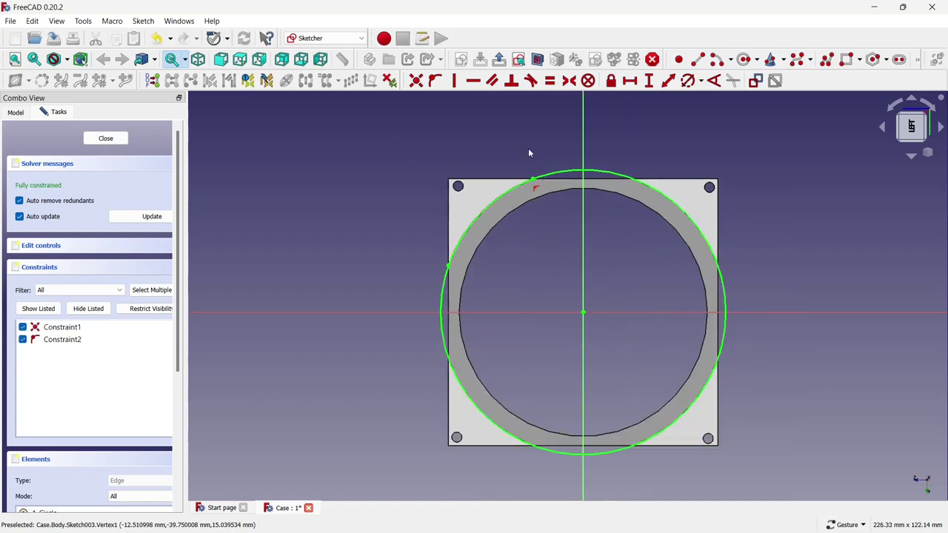
Draw a second origin-centred circle and constrain its diameter to 35 mm as the hub.
left_click(744, 59)
left_click(583, 311)
left_click(596, 287)
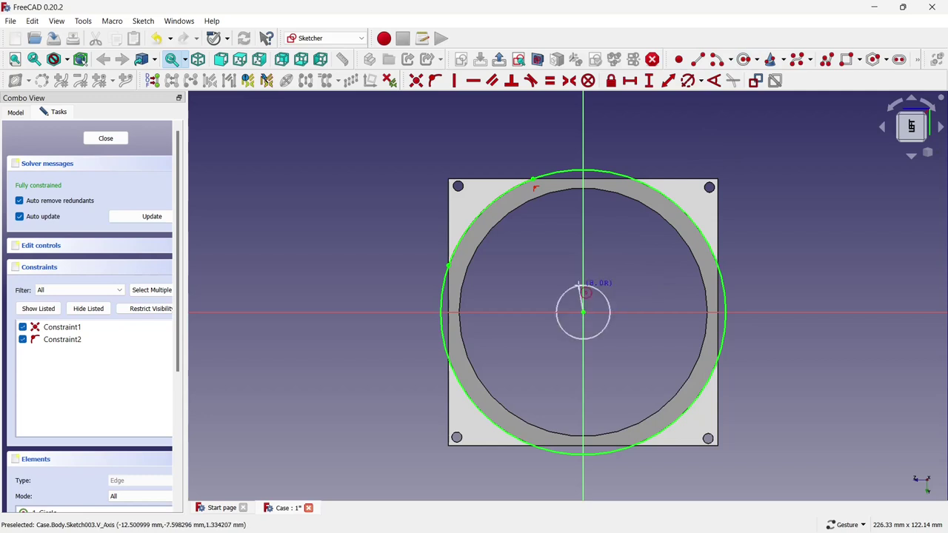
left_click(688, 81)
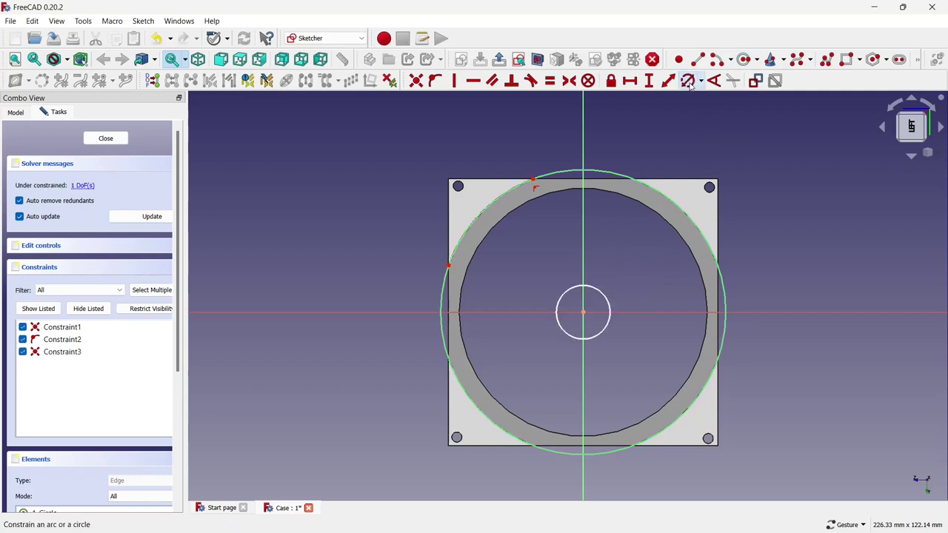
left_click(597, 291)
type("3")
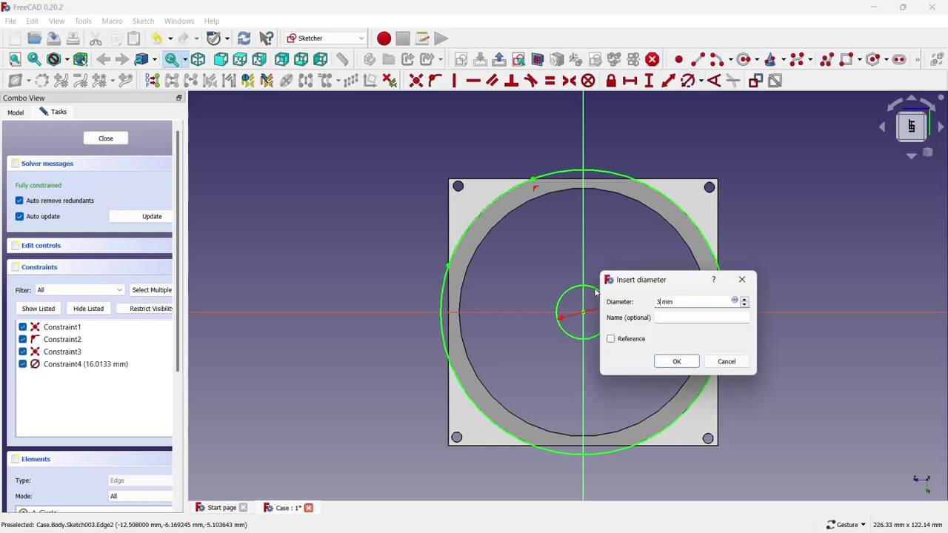
type("5")
key("Return")
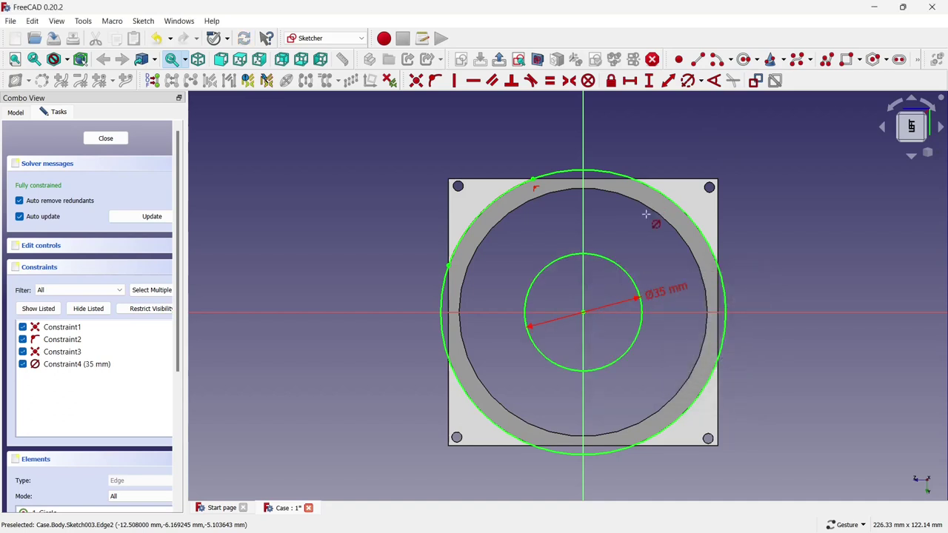
Draw an upper-left spoke line tangent to the hub circle and place a copy beside it.
left_click(698, 59)
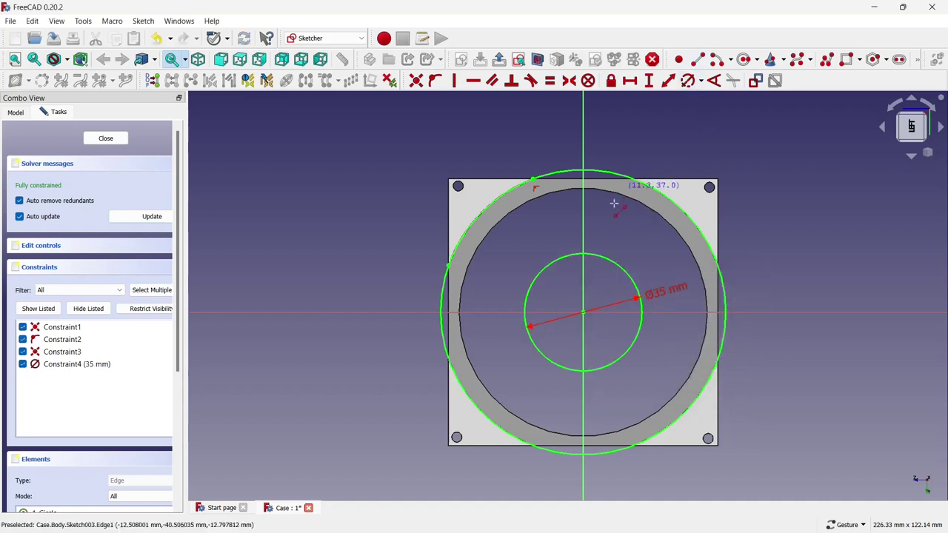
left_click(594, 254)
left_click(477, 194)
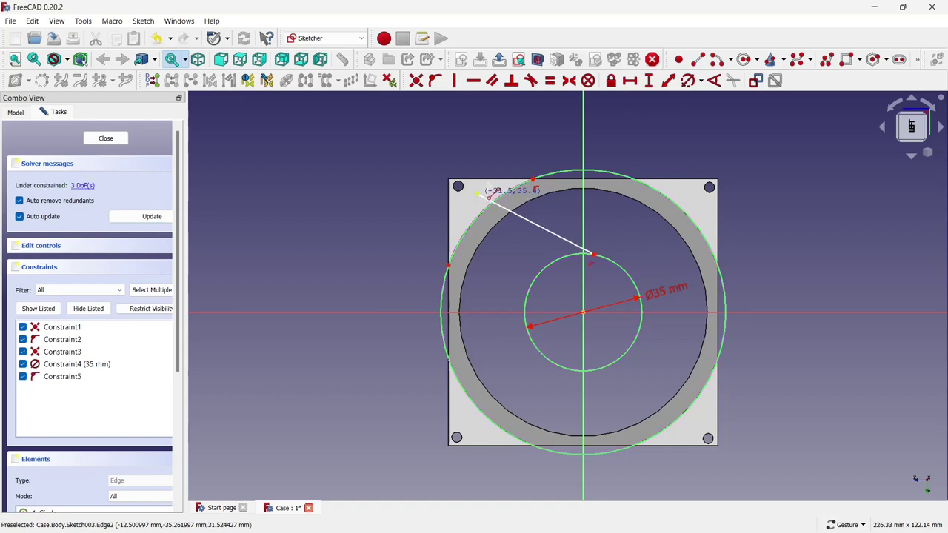
left_click(550, 234)
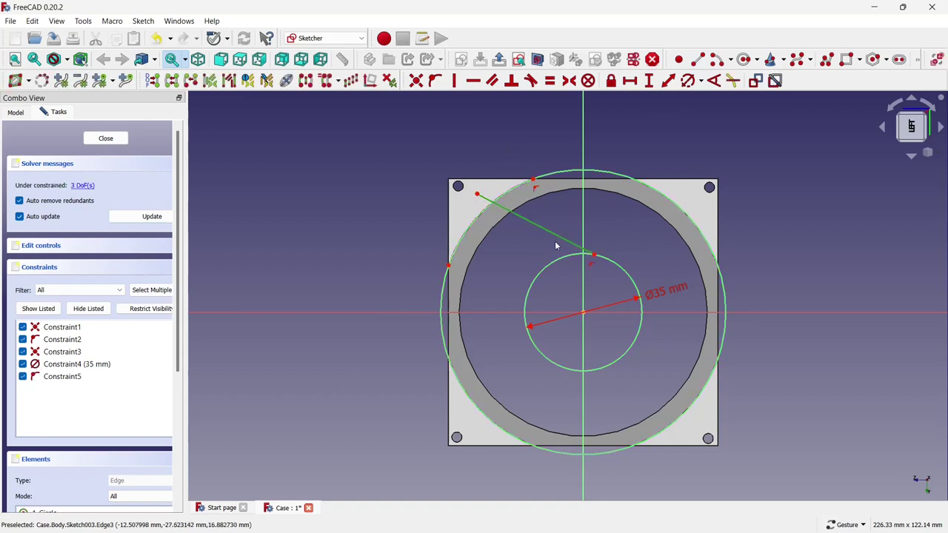
left_click(557, 260)
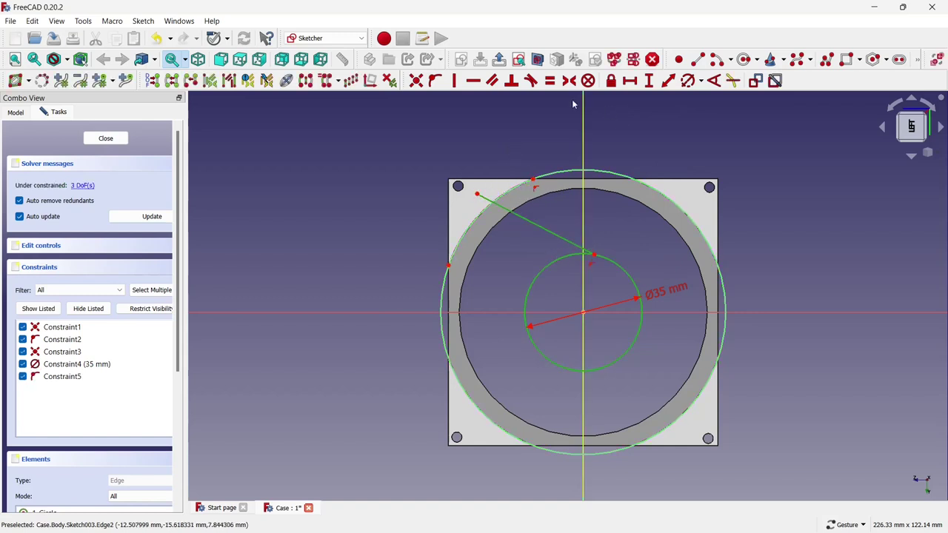
left_click(531, 80)
left_click(493, 296)
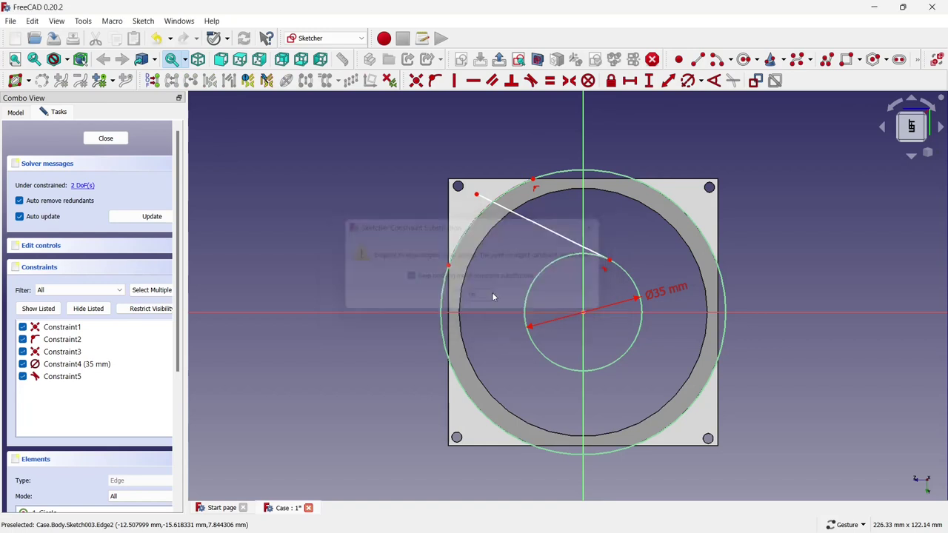
left_click(518, 215)
left_click(325, 80)
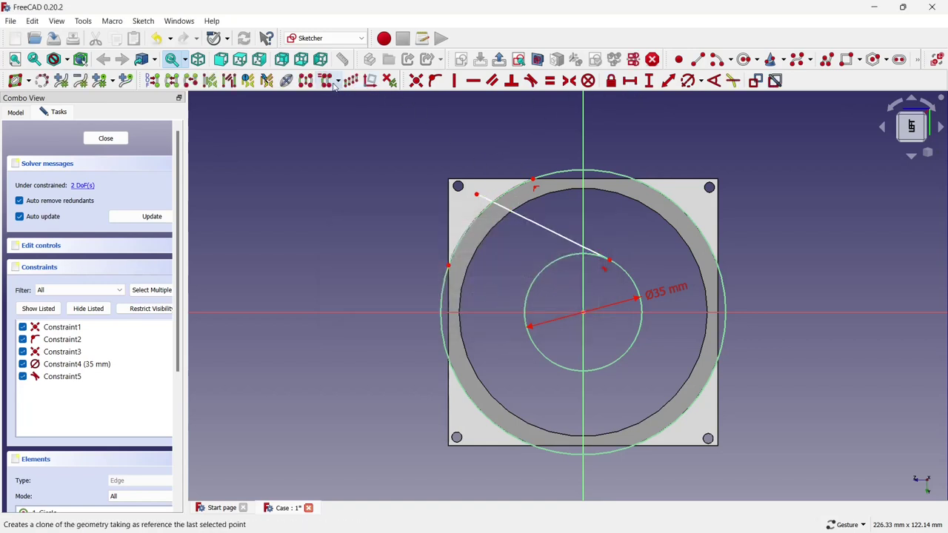
scroll(606, 270, "up", 2)
scroll(604, 269, "up", 1)
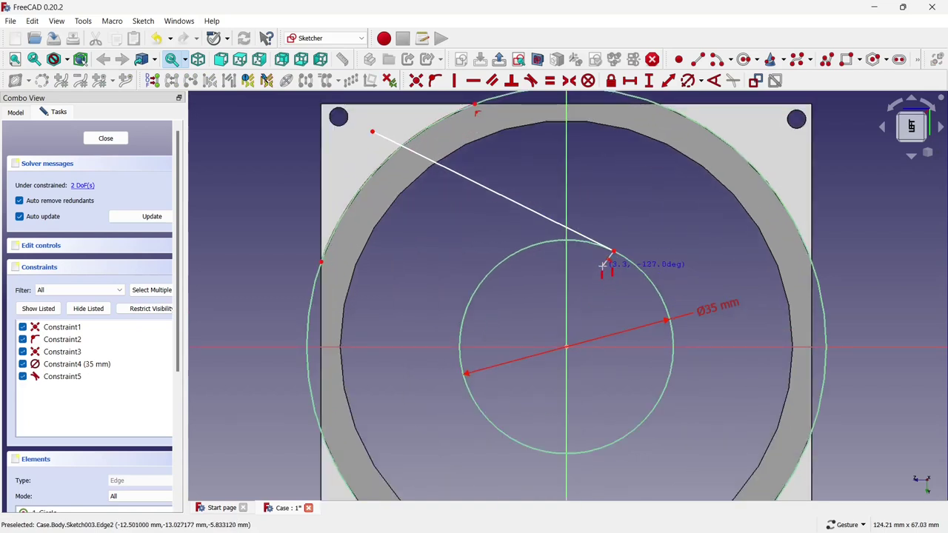
left_click(606, 268)
scroll(510, 243, "down", 2)
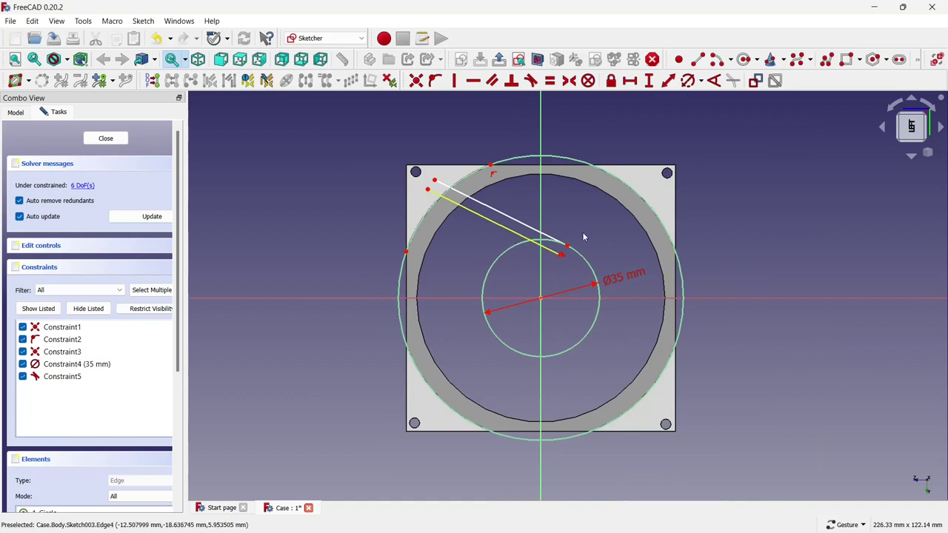
Draw an upper-right spoke line tangent to the hub and add a second line beside it.
left_click(709, 61)
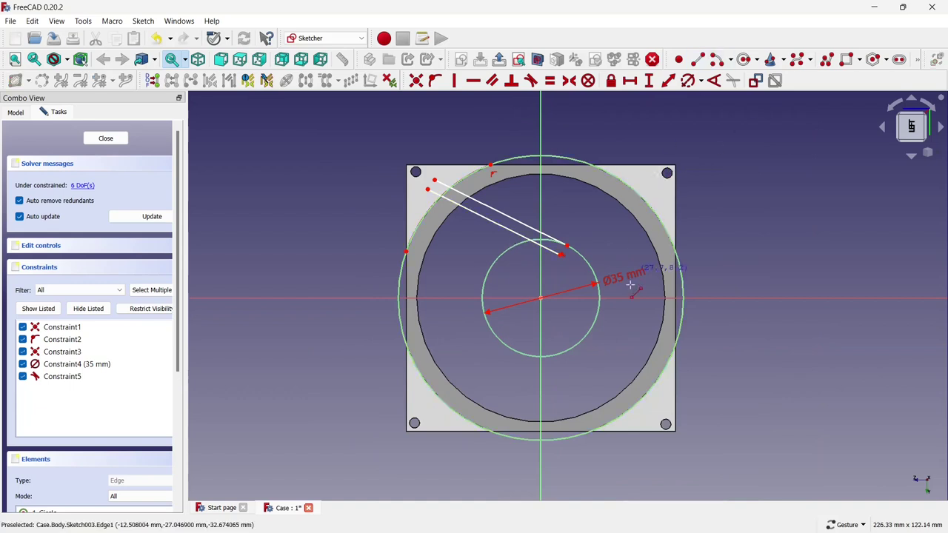
left_click(597, 314)
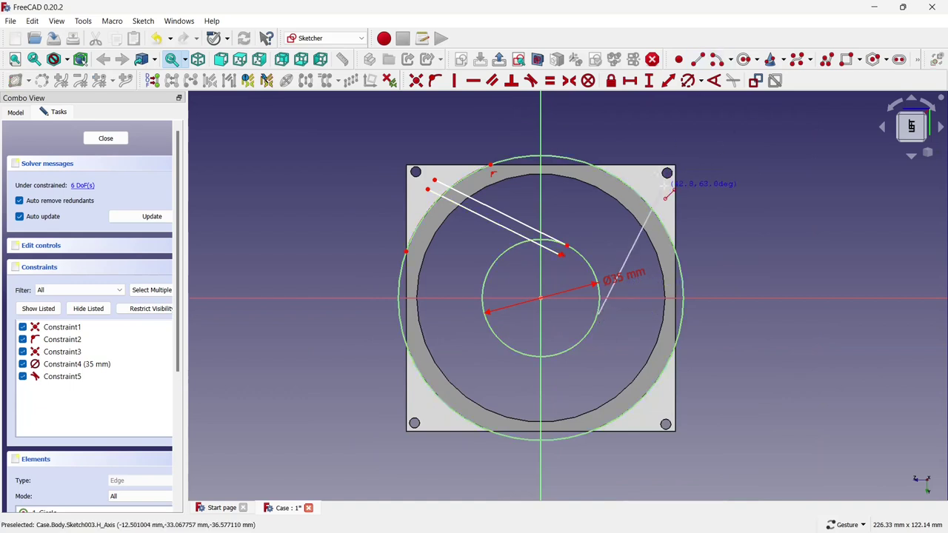
left_click(661, 191)
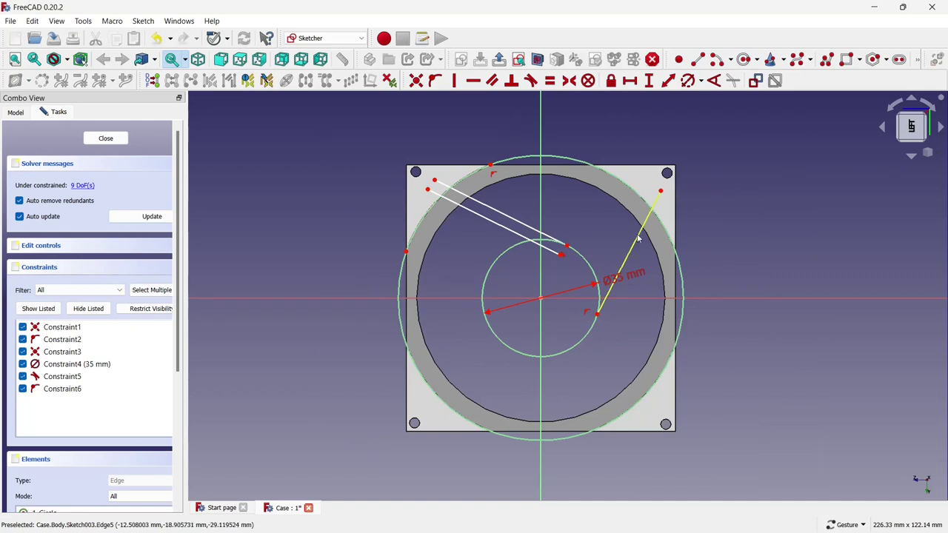
left_click(589, 267)
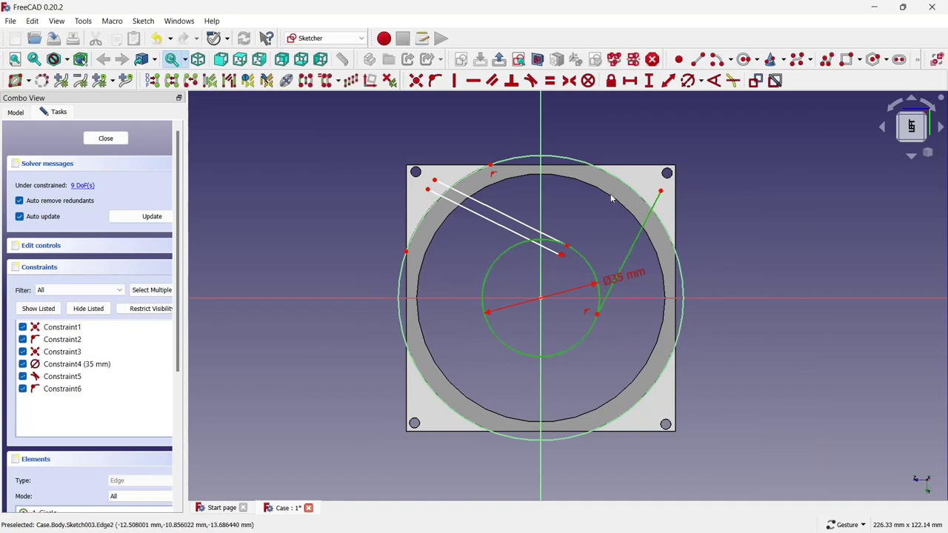
left_click(530, 80)
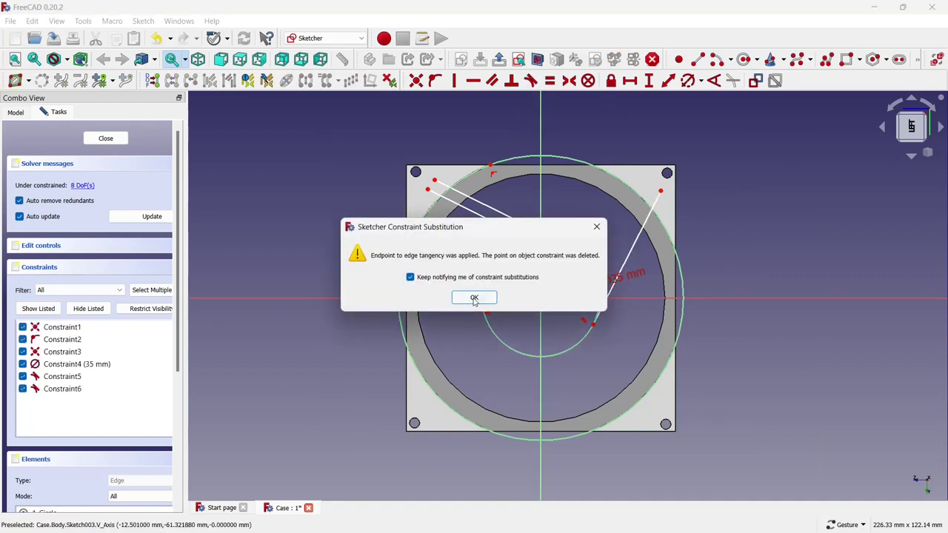
left_click(474, 298)
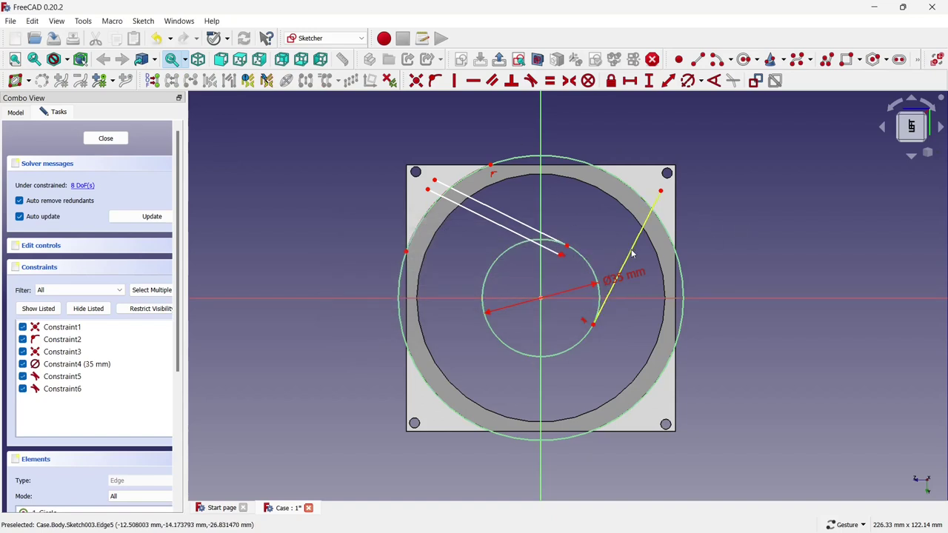
key("g")
key("l")
left_click(593, 323)
scroll(585, 317, "up", 1)
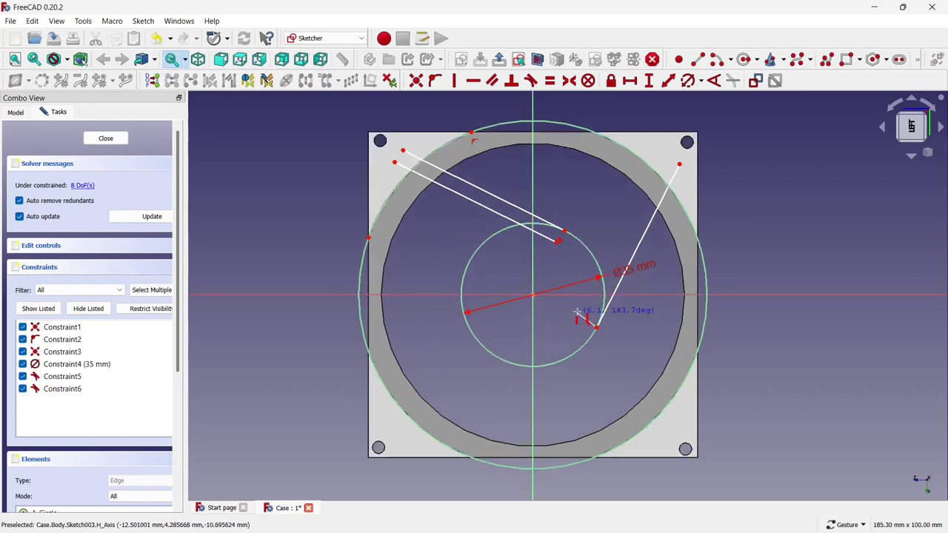
scroll(585, 317, "up", 4)
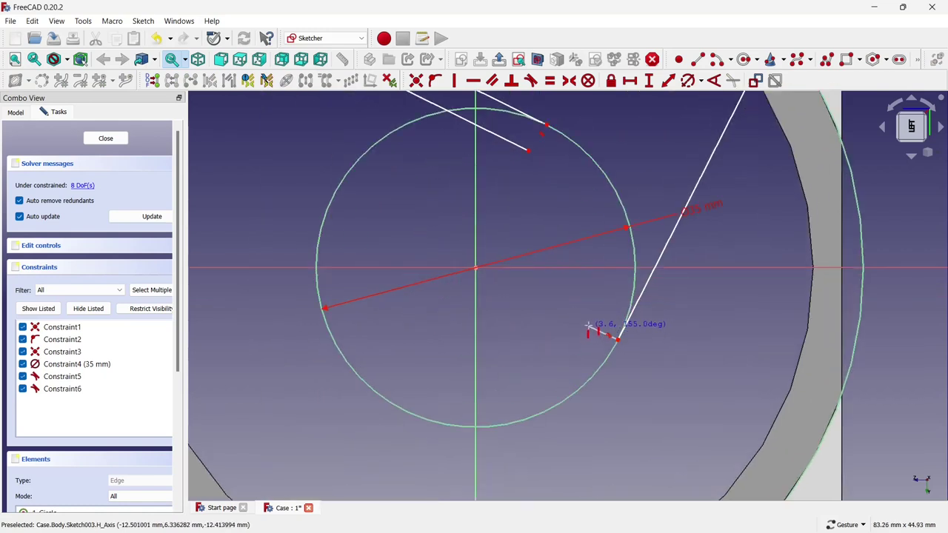
left_click(589, 326)
scroll(563, 281, "down", 2)
scroll(517, 197, "down", 2)
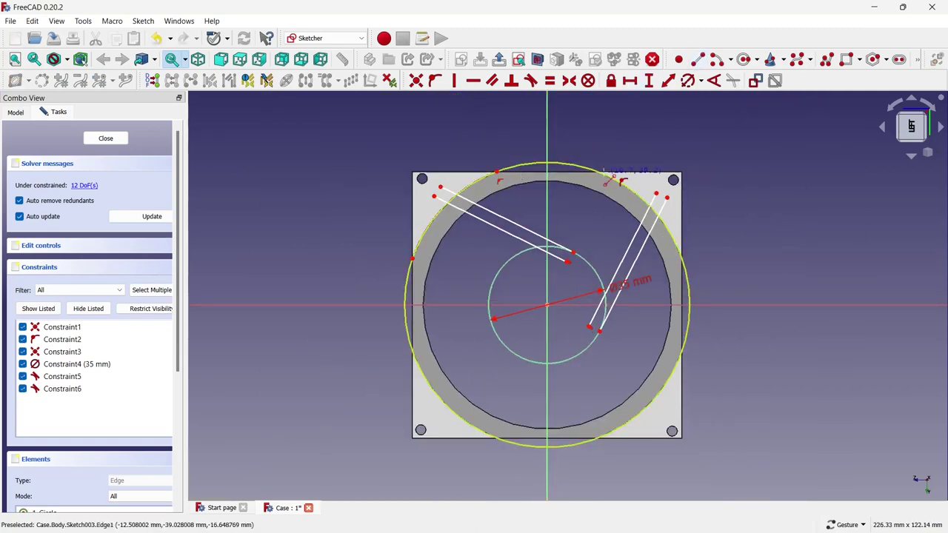
Draw a lower-right spoke line tangent to the hub and add a parallel line beside it.
scroll(602, 311, "down", 1)
scroll(601, 311, "up", 2)
left_click(511, 286)
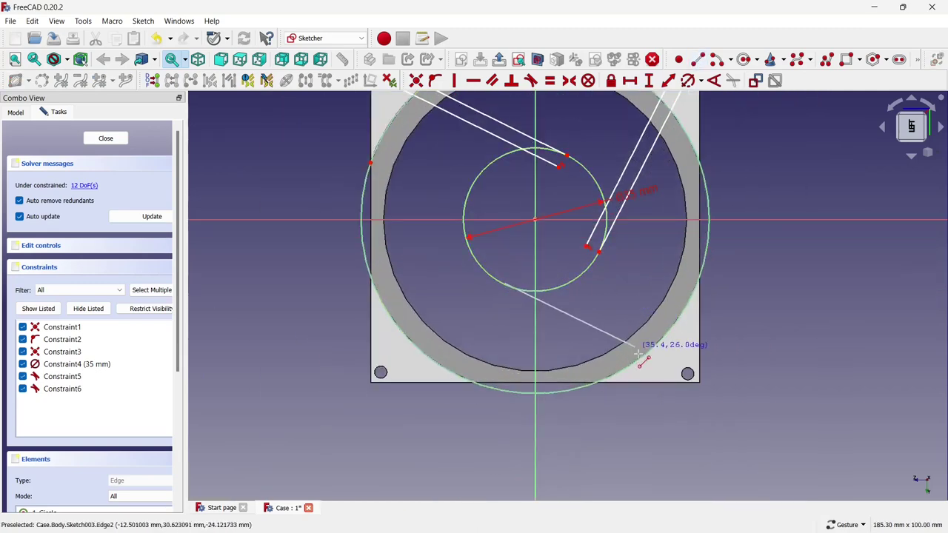
left_click(659, 363)
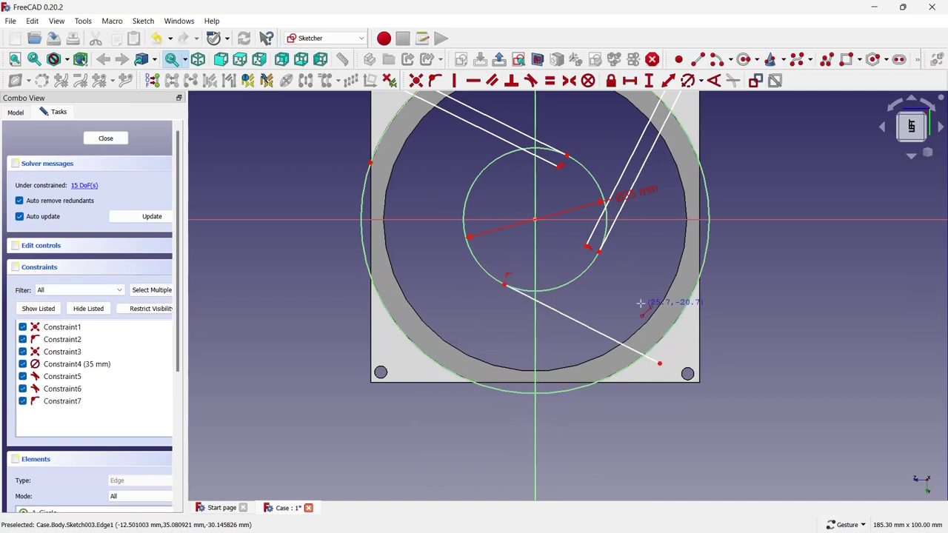
left_click(571, 322)
left_click(567, 283)
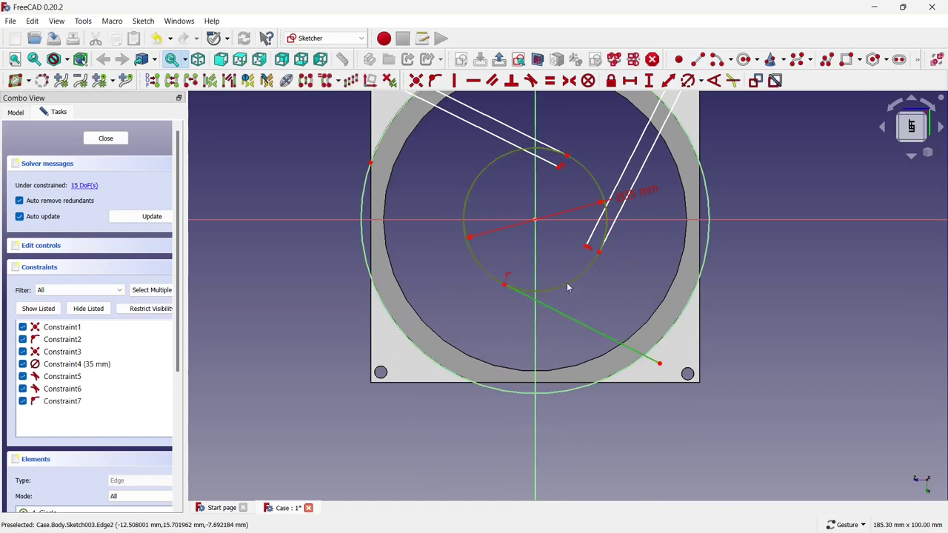
left_click(530, 81)
left_click(475, 295)
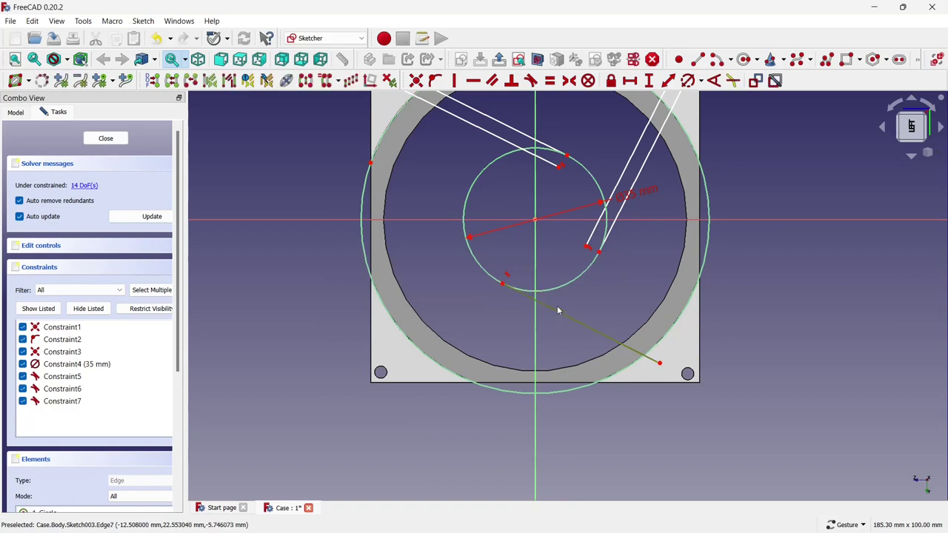
key("g")
key("l")
left_click(526, 296)
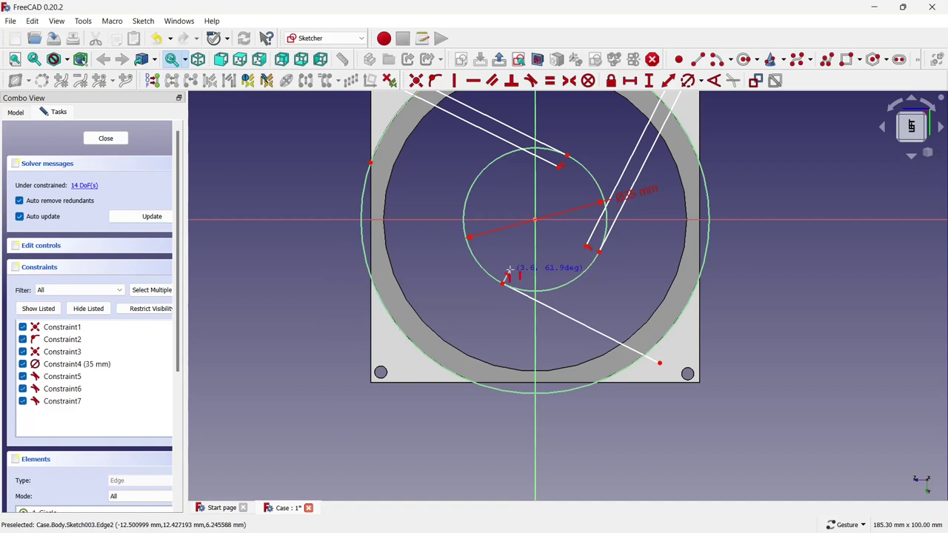
left_click(667, 351)
scroll(511, 270, "down", 3)
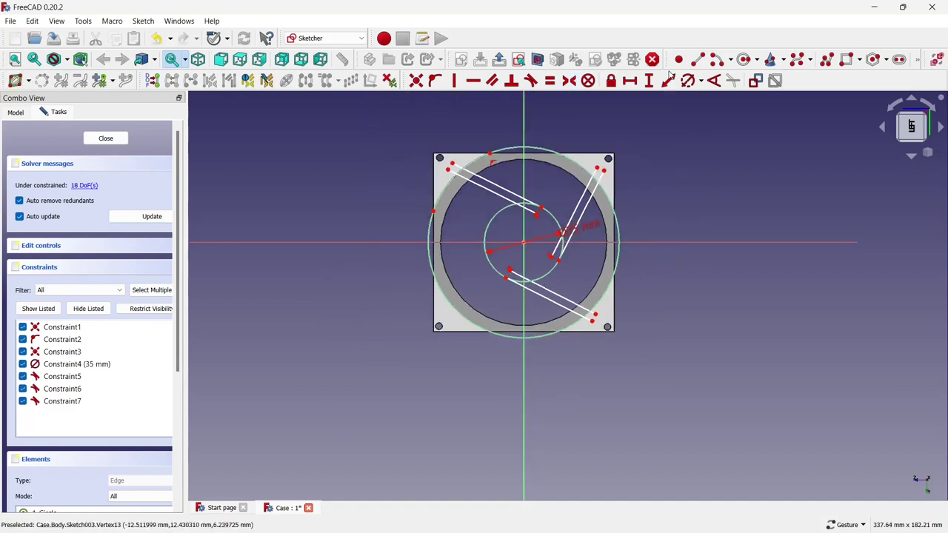
Draw a lower-left spoke line tangent to the hub and clone it alongside.
left_click(486, 231)
left_click(451, 314)
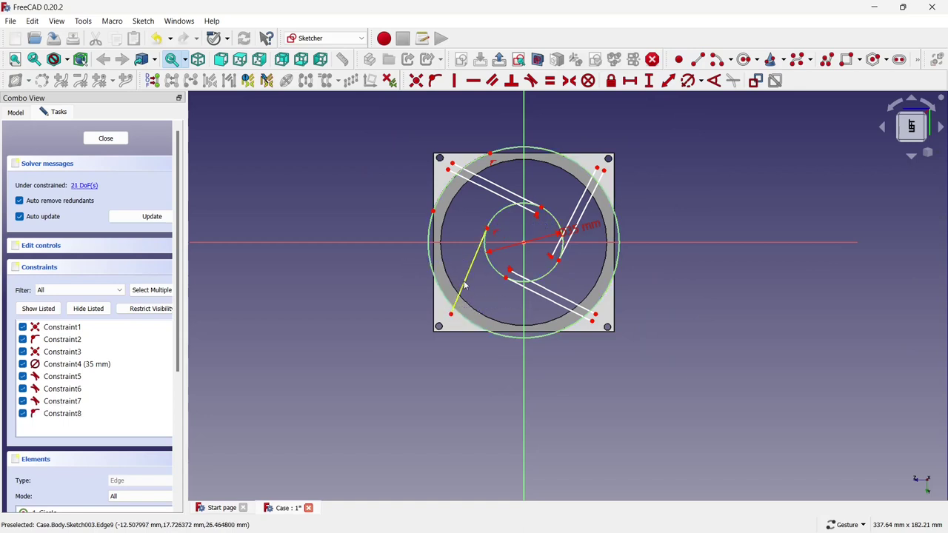
left_click(497, 272)
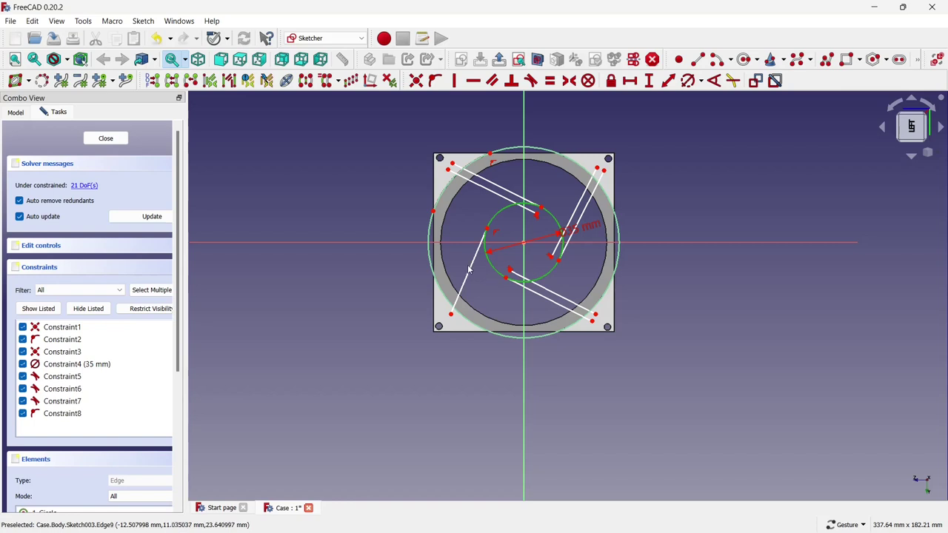
left_click(469, 269)
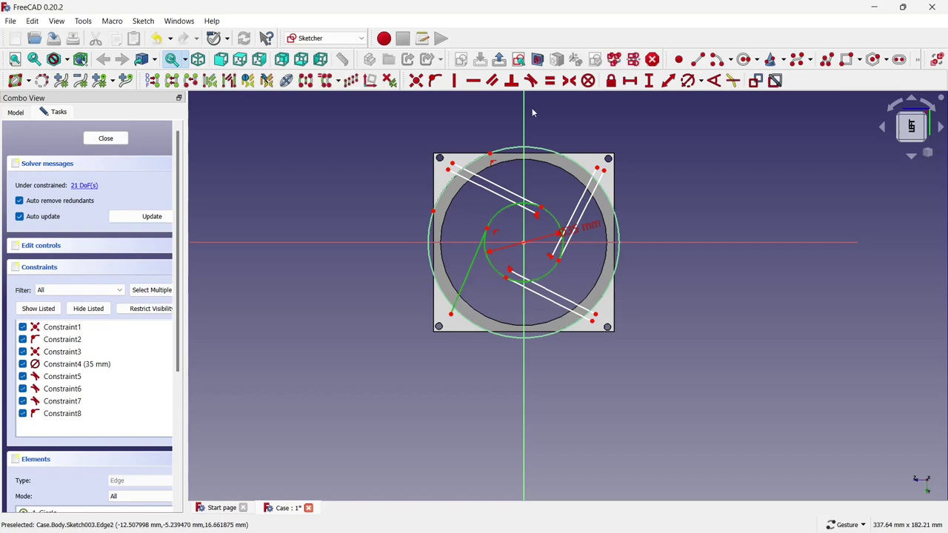
left_click(531, 80)
left_click(478, 297)
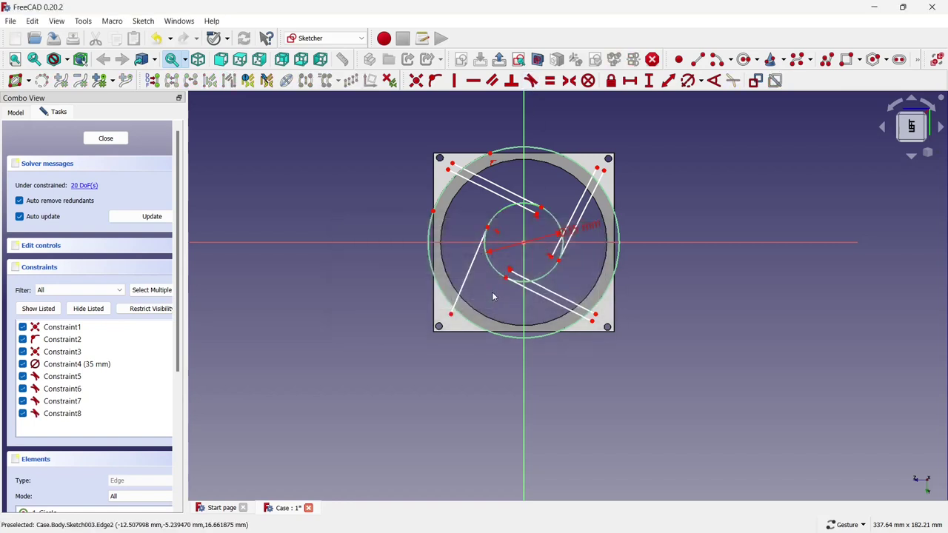
scroll(508, 243, "up", 3)
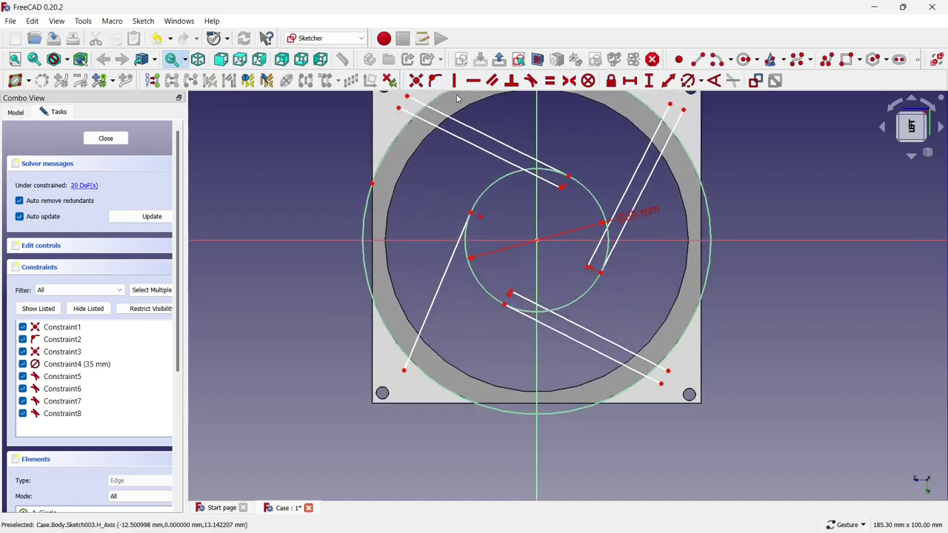
left_click(450, 263)
left_click(324, 80)
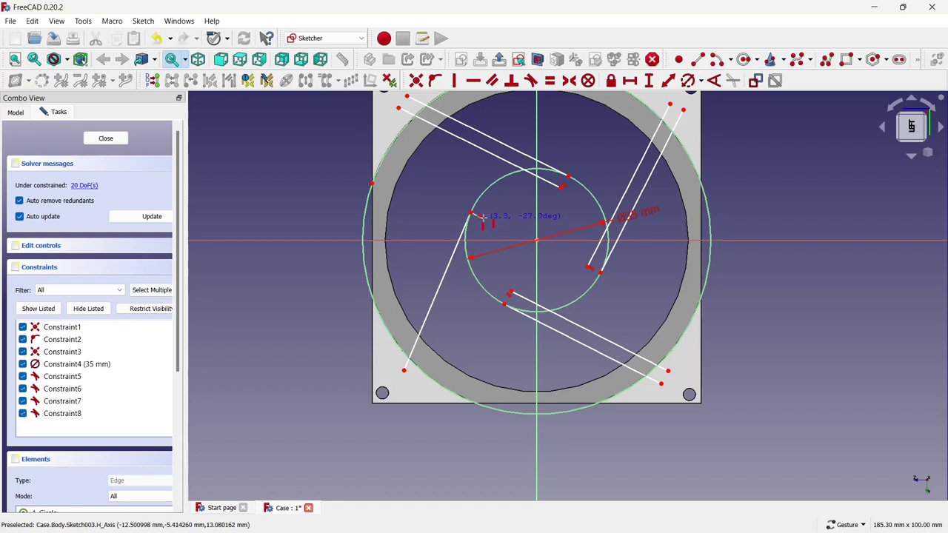
scroll(482, 216, "up", 3)
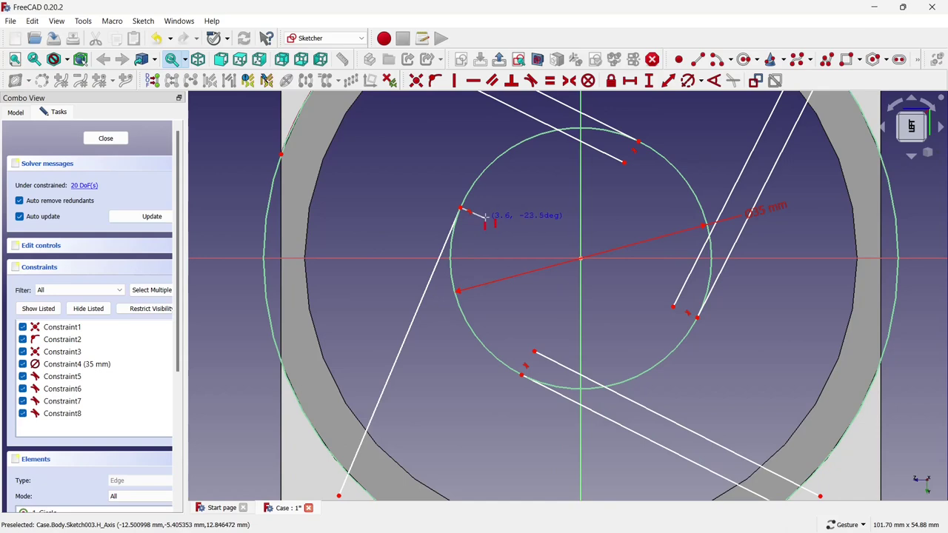
left_click(485, 216)
scroll(485, 216, "down", 5)
Trim the right and upper-left spoke pairs back to the outer circle.
right_click(312, 228)
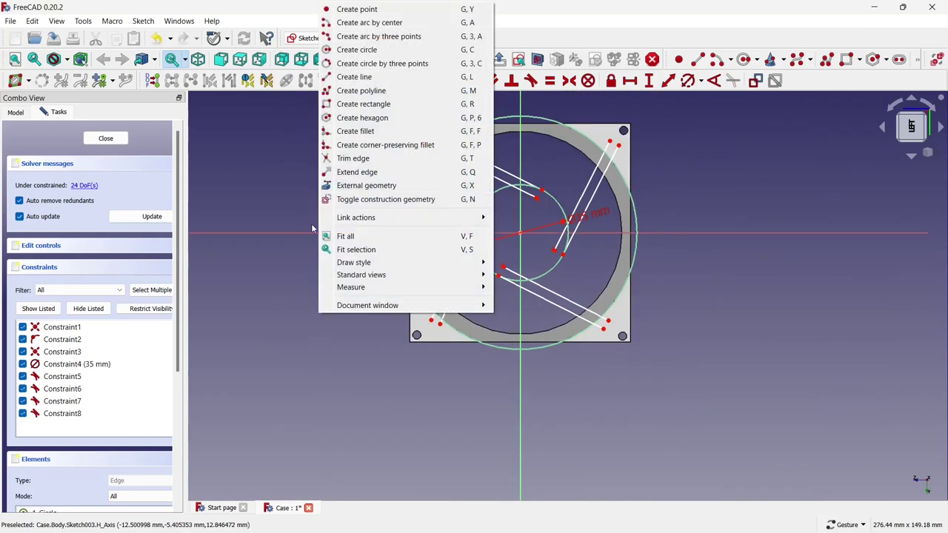
left_click(319, 228)
scroll(395, 141, "down", 3)
scroll(366, 231, "up", 2)
scroll(356, 265, "up", 1)
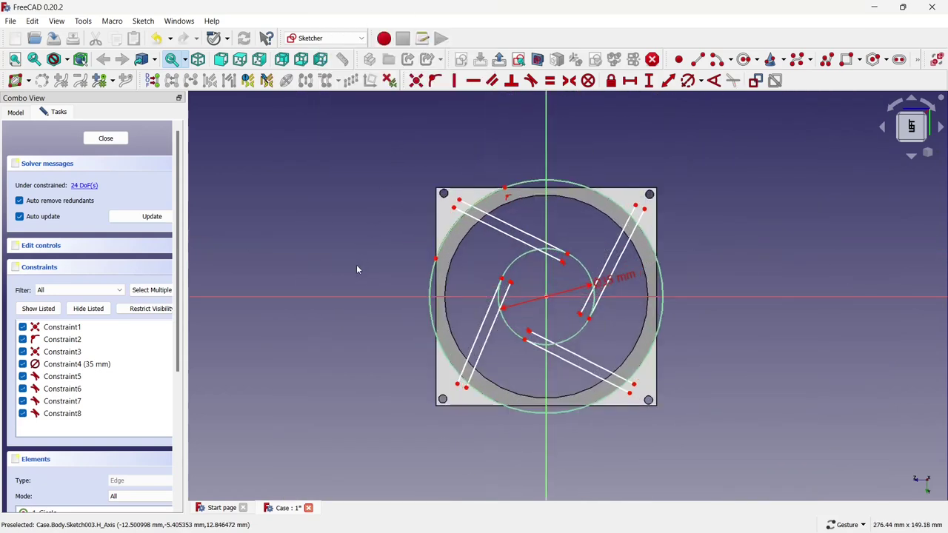
left_click(917, 59)
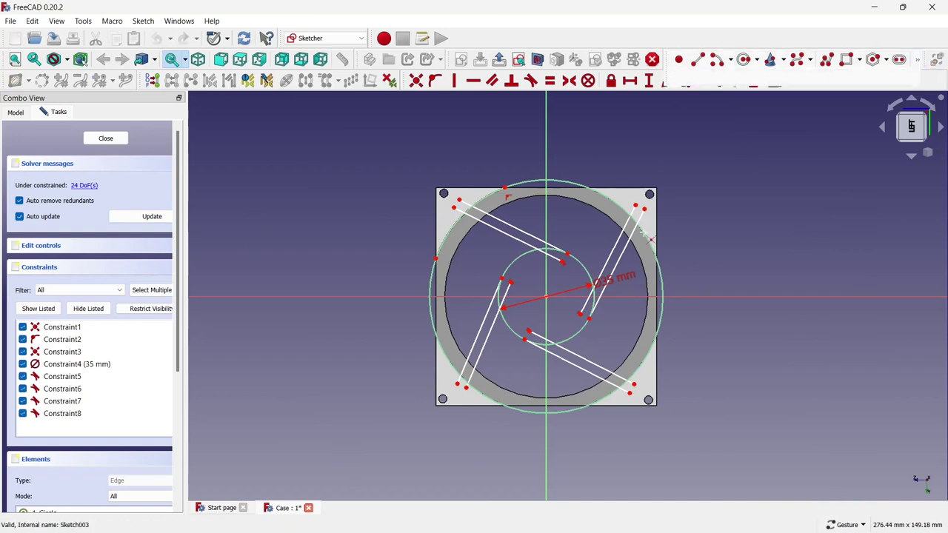
left_click(713, 80)
scroll(641, 222, "up", 3)
left_click(641, 243)
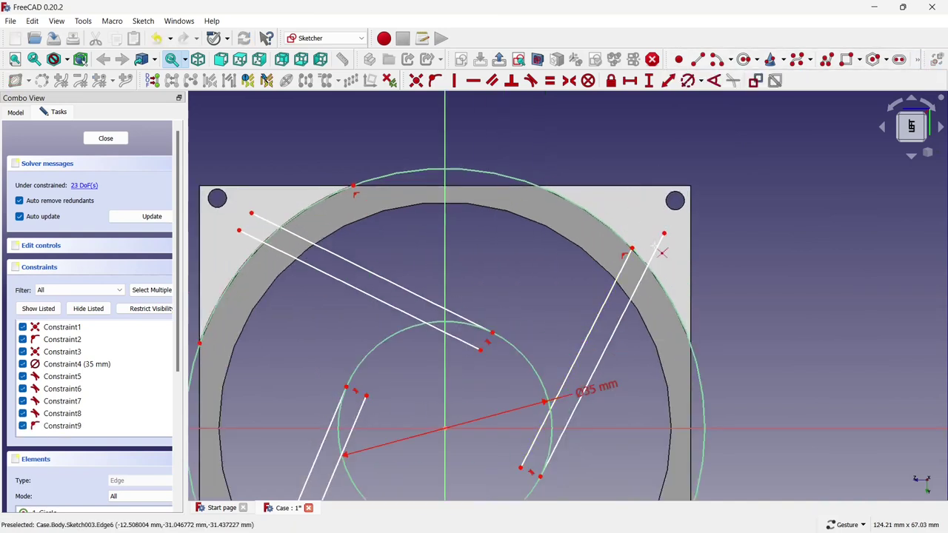
left_click(660, 246)
scroll(655, 246, "down", 3)
scroll(445, 212, "up", 2)
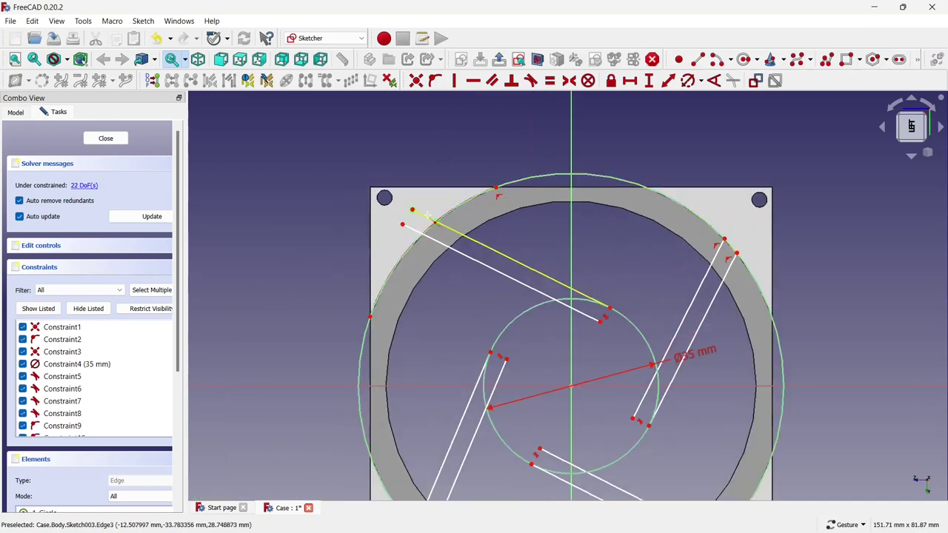
left_click(419, 213)
left_click(409, 227)
scroll(422, 209, "down", 3)
scroll(428, 407, "up", 2)
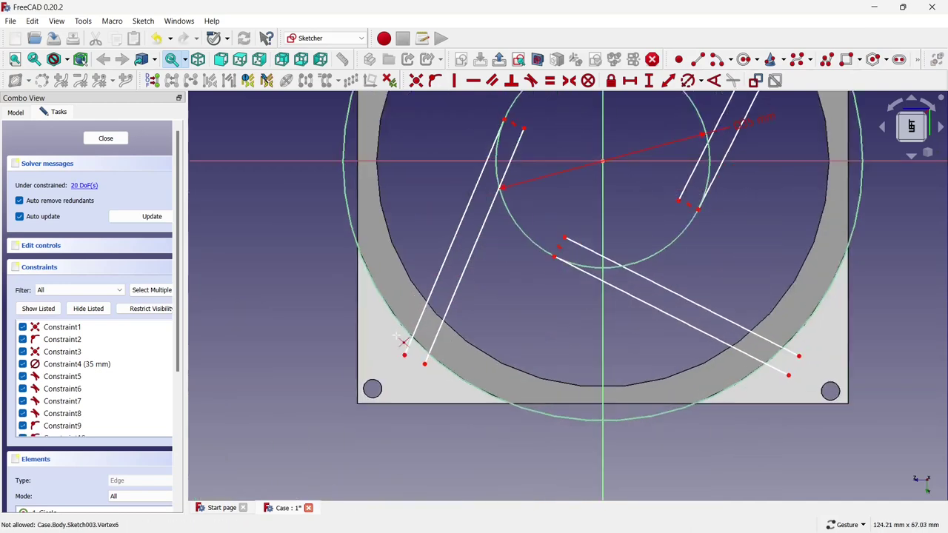
scroll(415, 370, "up", 1)
Trim the lower-left and lower-right spoke pairs back to the outer circle.
left_click(413, 355)
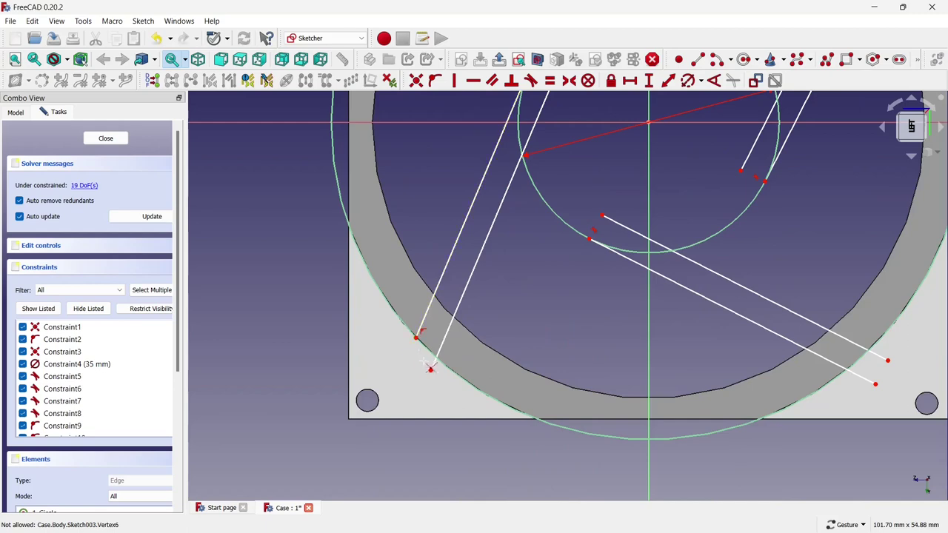
left_click(434, 371)
scroll(434, 370, "down", 2)
scroll(648, 337, "up", 2)
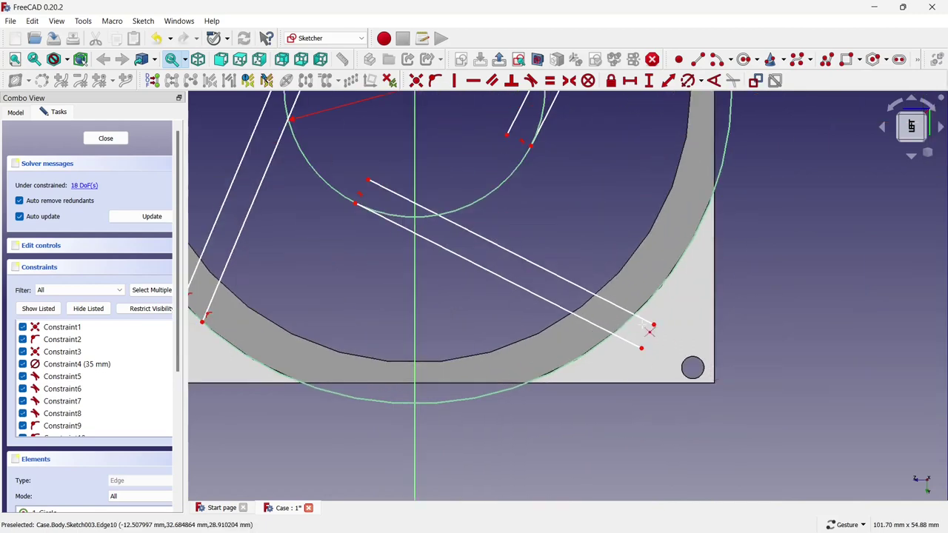
left_click(643, 319)
left_click(631, 342)
scroll(631, 341, "down", 2)
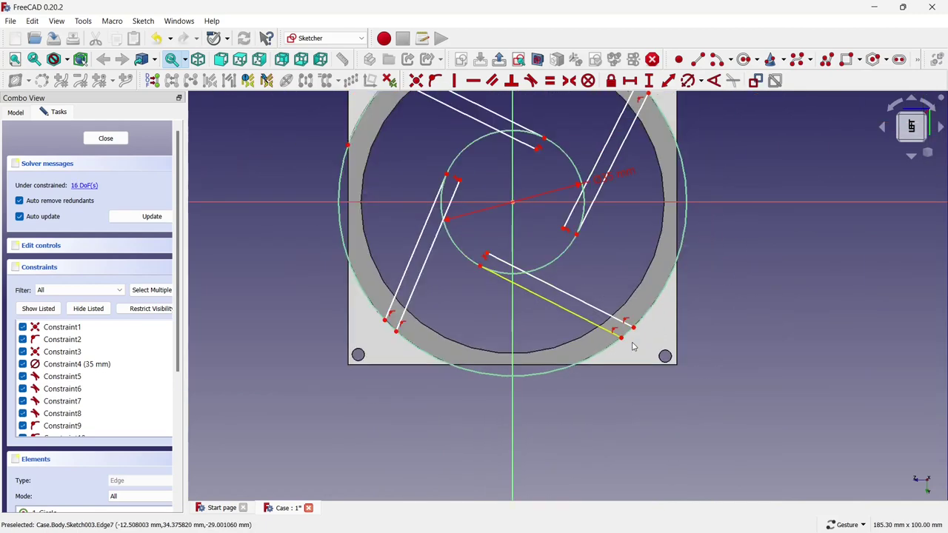
scroll(630, 311, "down", 1)
scroll(628, 275, "up", 1)
scroll(647, 265, "down", 1)
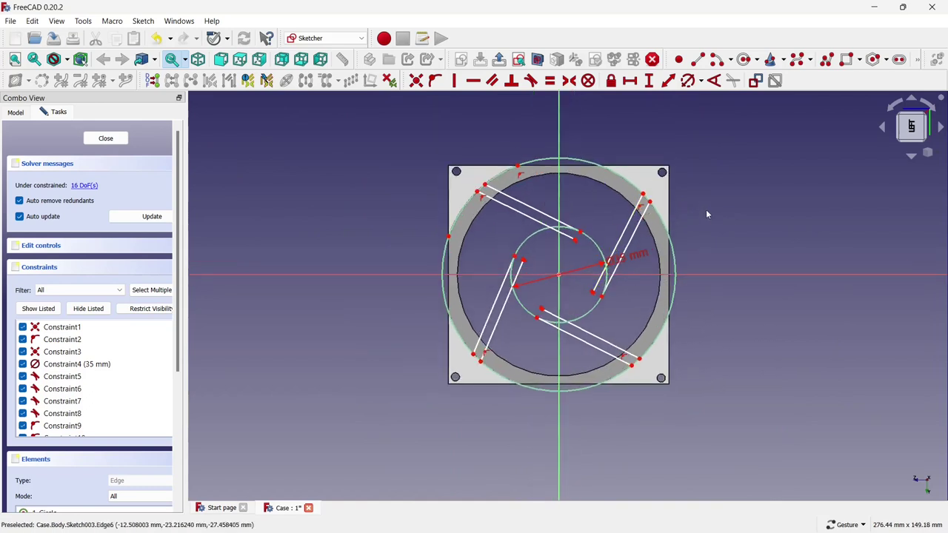
scroll(592, 200, "up", 1)
scroll(578, 193, "up", 1)
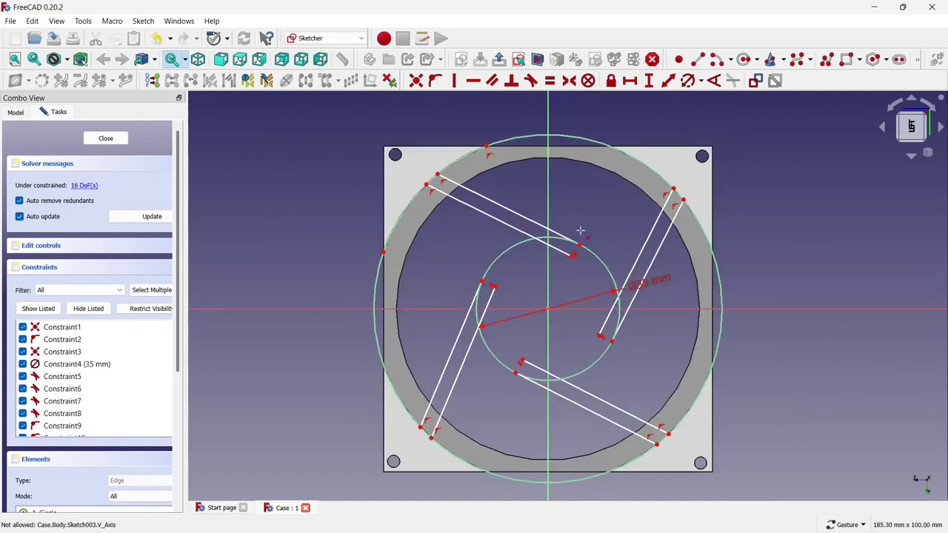
scroll(580, 231, "up", 2)
Trim the hub's top and left arcs and the spoke ends inside them.
left_click(539, 265)
left_click(535, 247)
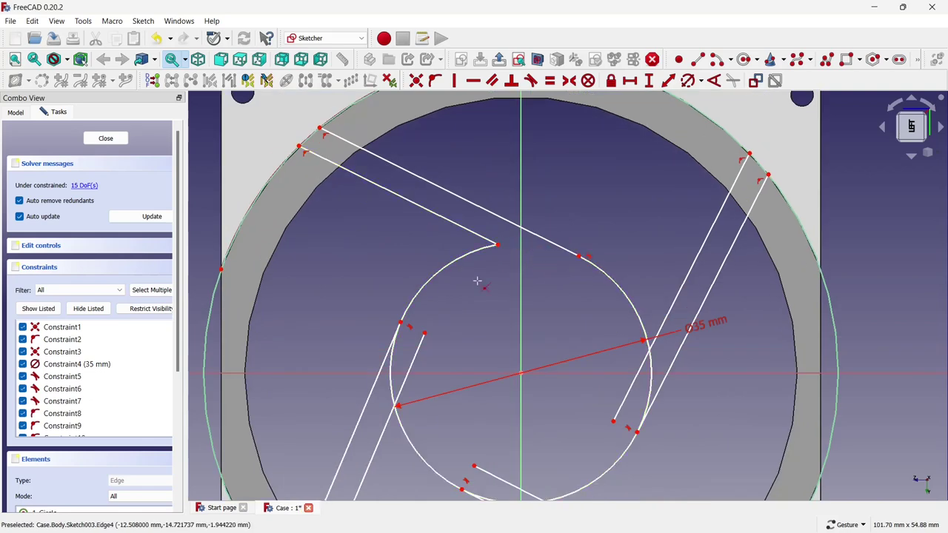
left_click(409, 370)
left_click(391, 373)
scroll(391, 372, "down", 2)
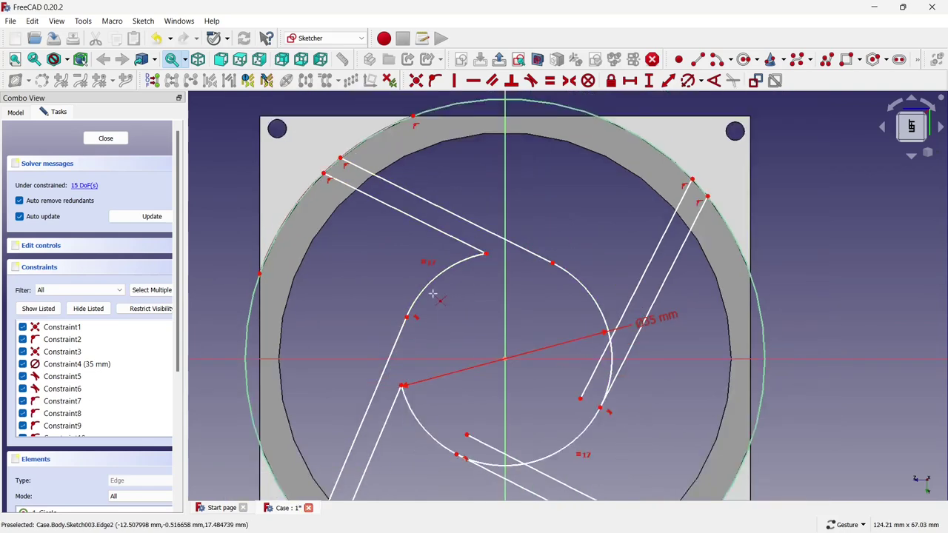
scroll(444, 334, "up", 1)
Trim the hub's bottom and right arcs with their inner spoke segments, then finish trimming.
left_click(485, 378)
left_click(490, 389)
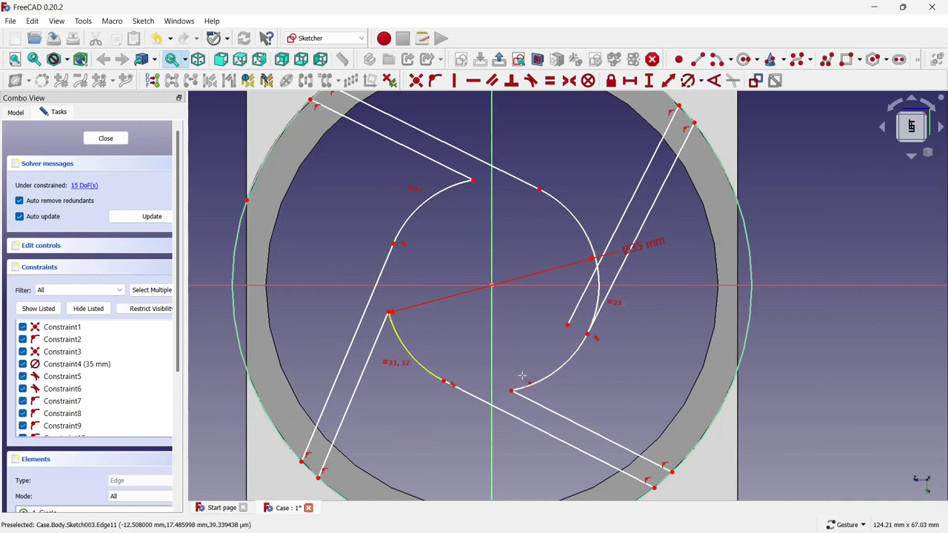
left_click(584, 297)
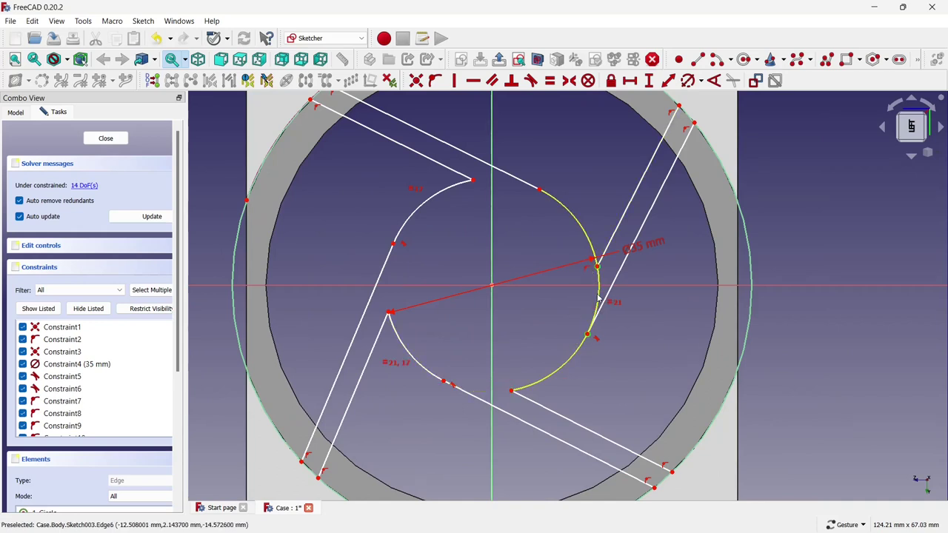
left_click(598, 298)
scroll(478, 271, "down", 3)
key("Escape")
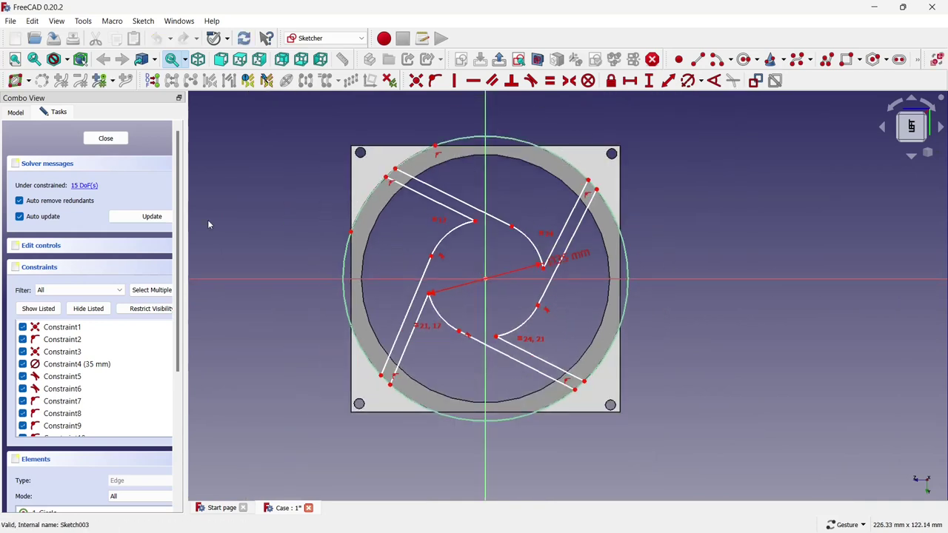
left_click_drag(272, 134, 457, 237)
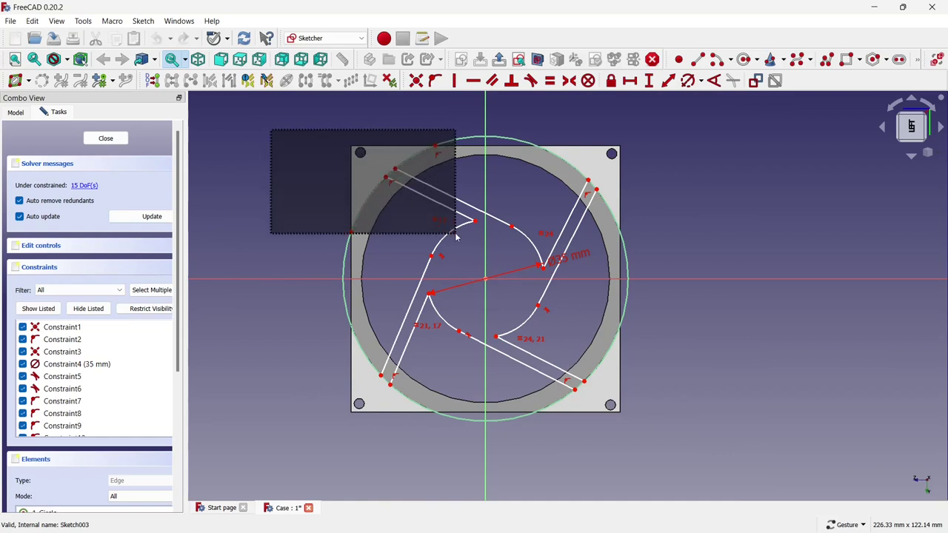
Trim the outer circle's top, right, left and bottom arcs between the spokes, then close Sketch003.
key("Delete")
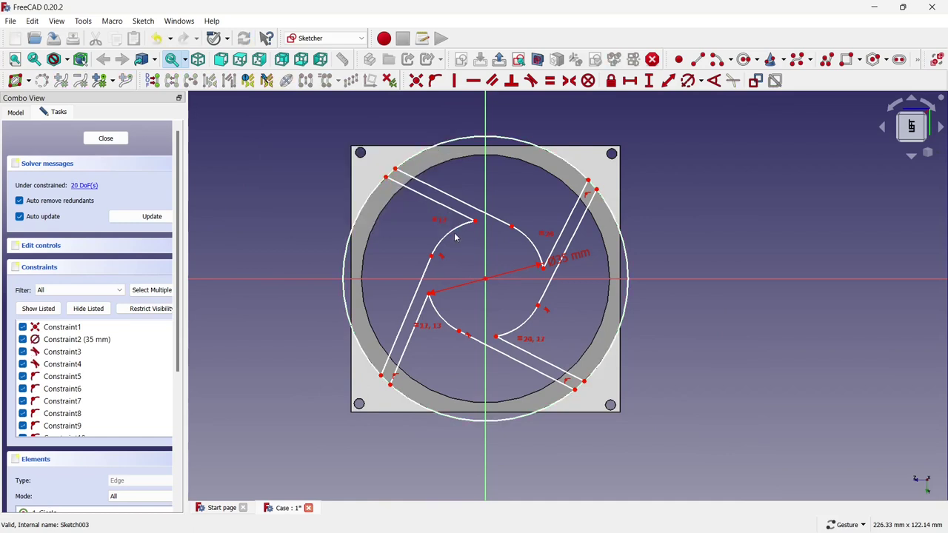
left_click(918, 60)
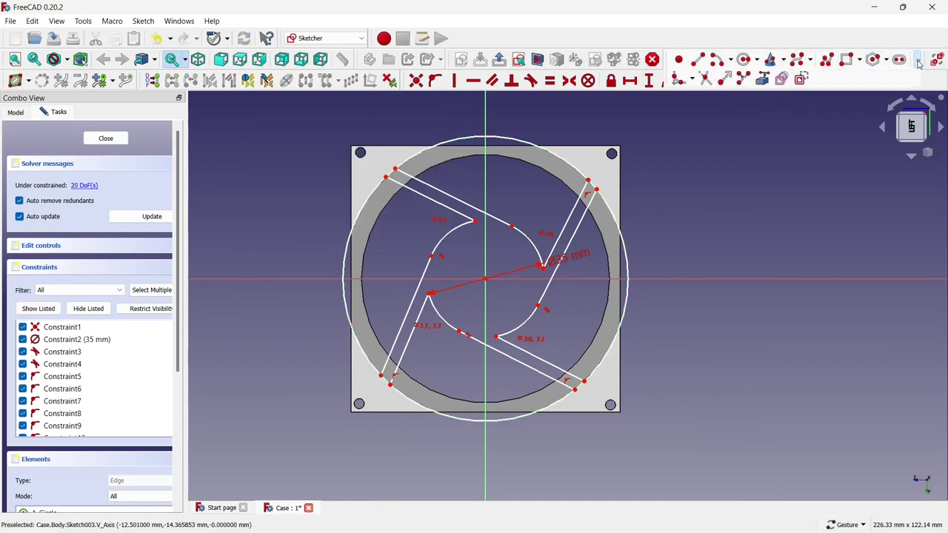
left_click(495, 135)
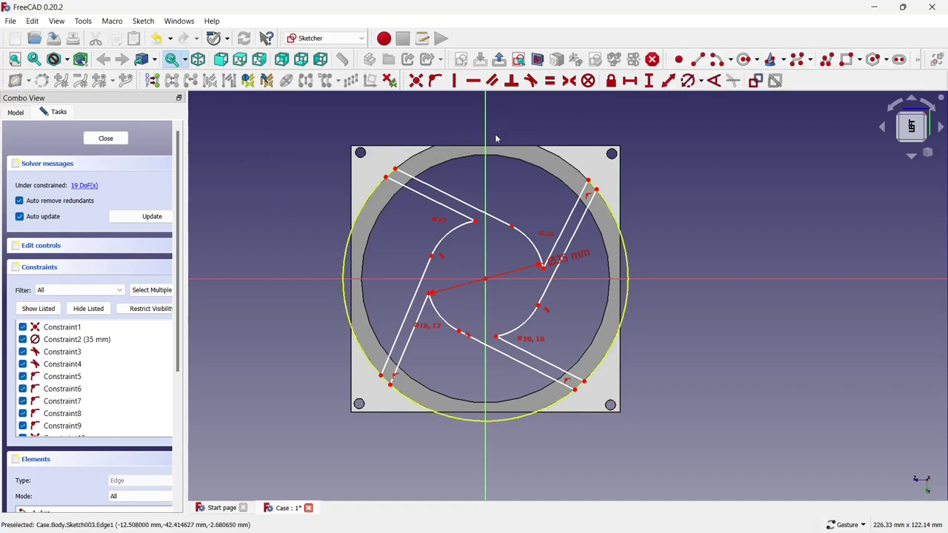
left_click(628, 253)
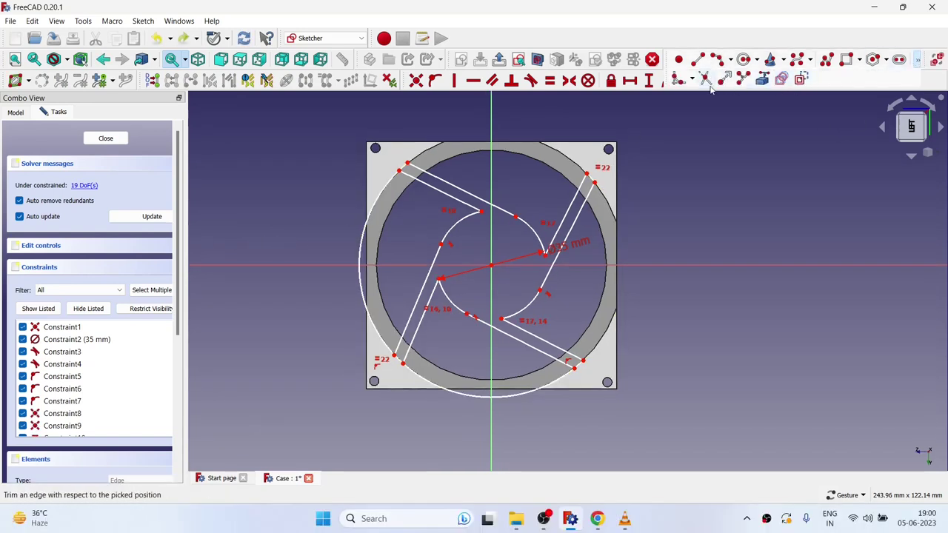
left_click(377, 204)
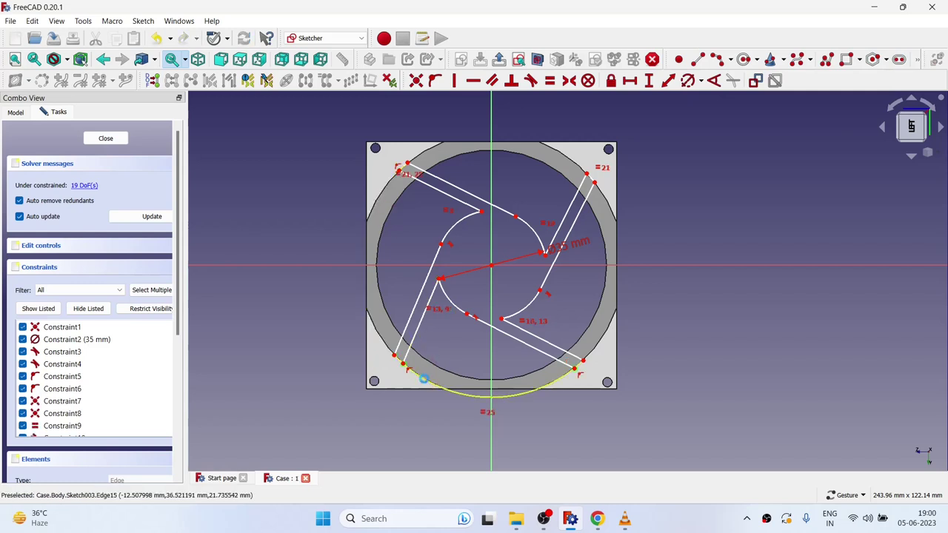
left_click(426, 383)
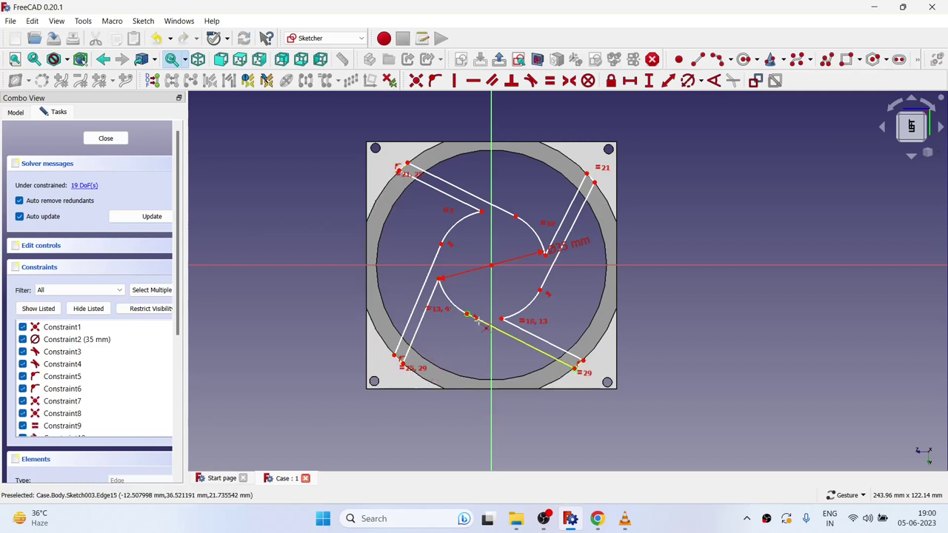
left_click(106, 139)
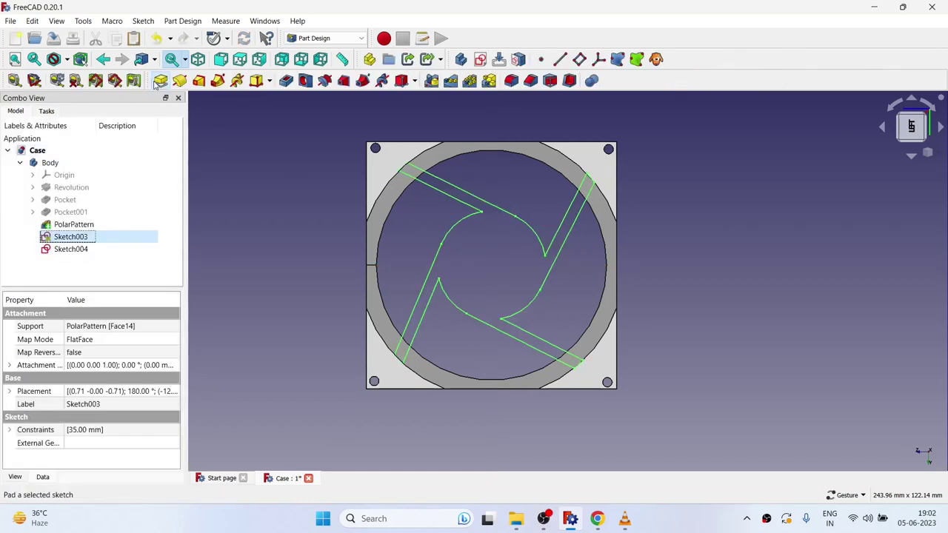
Pad Sketch003 as a Dimension-type pad, reversed into the case, with length 3.5 mm.
left_click(156, 83)
left_click(91, 186)
left_click(92, 186)
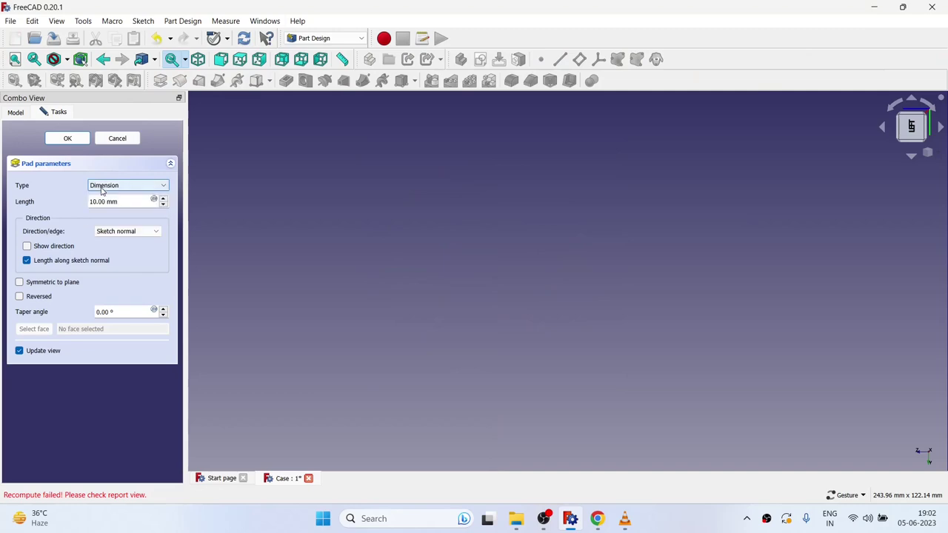
left_click(20, 297)
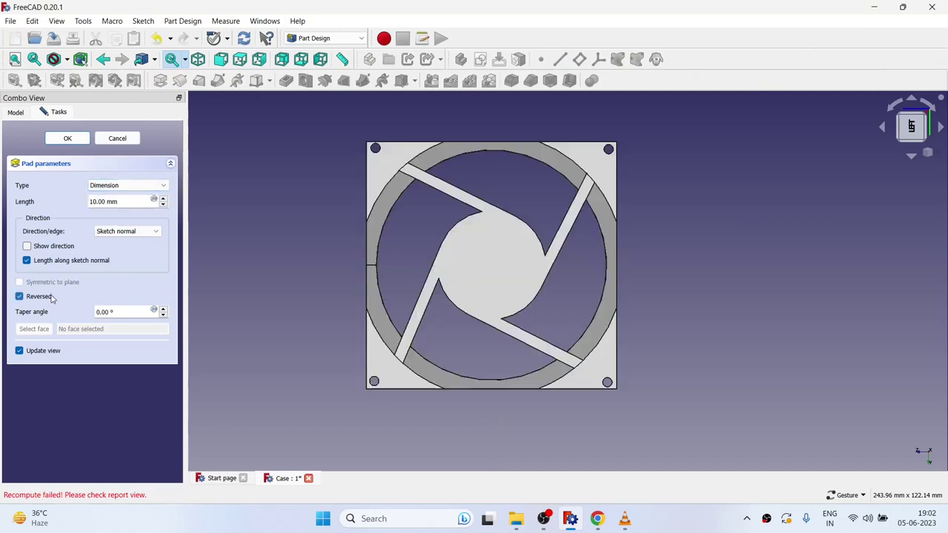
mouse_move(793, 282)
left_mouse_down()
mouse_move(451, 181)
mouse_move(443, 189)
left_mouse_up()
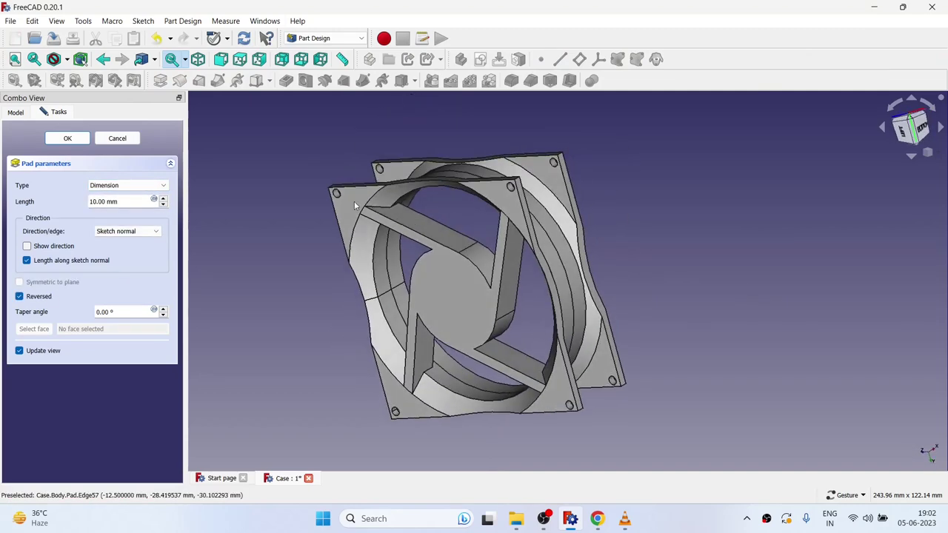
left_click_drag(117, 200, 99, 202)
type("3.5")
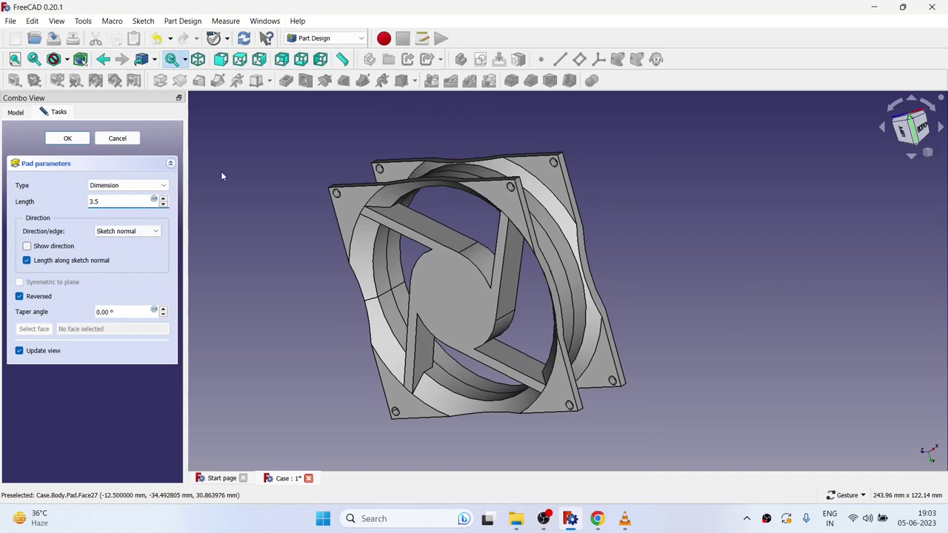
key("Tab")
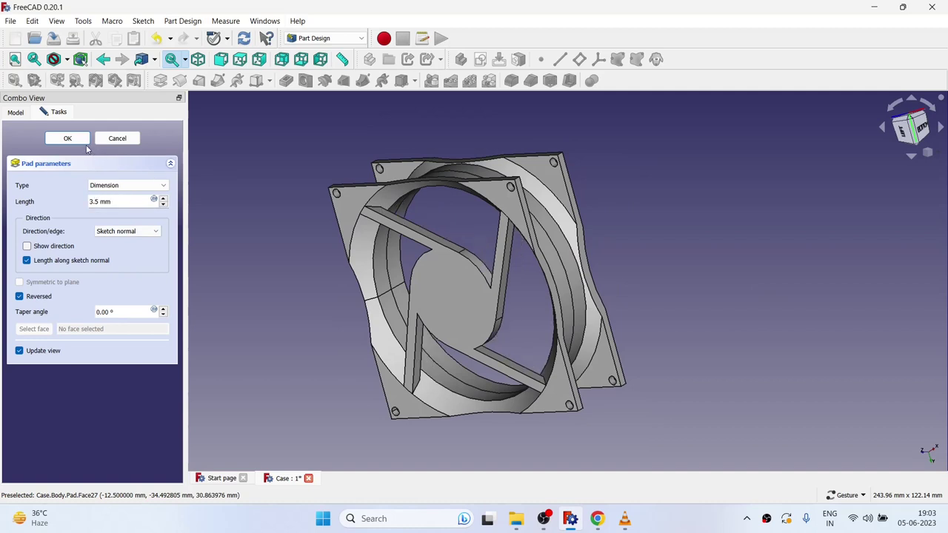
left_click(66, 139)
scroll(602, 212, "up", 2)
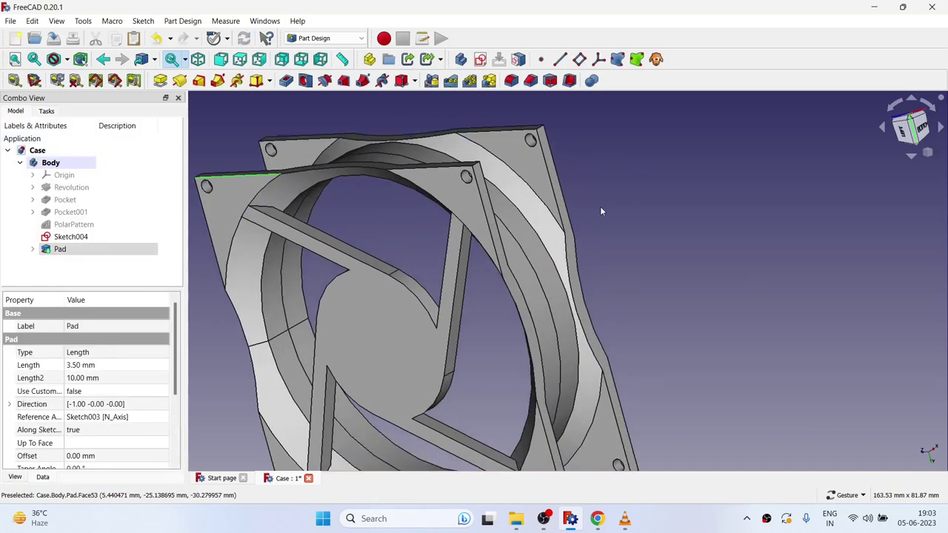
scroll(600, 215, "down", 3)
left_click(621, 229)
left_click_drag(621, 230, 679, 407)
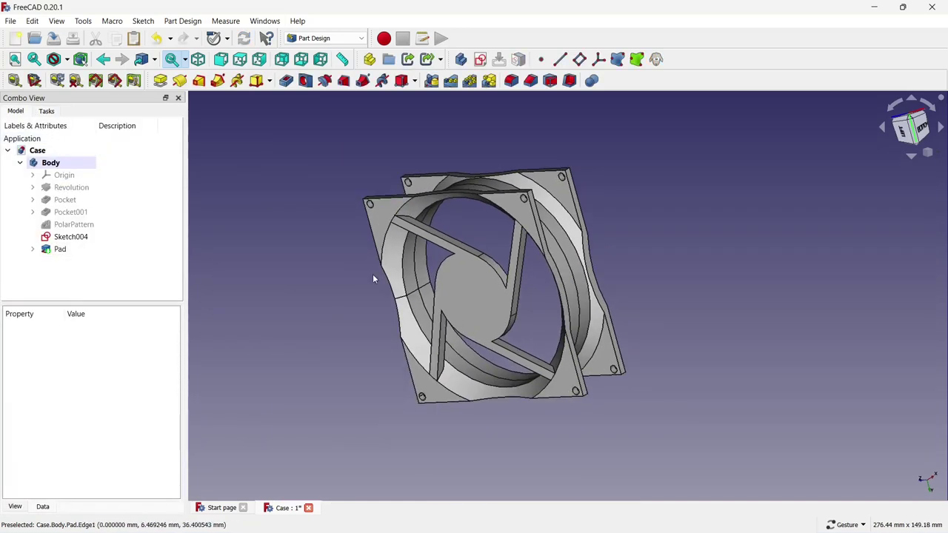
Start a new sketch on the padded hub face and draw a circle centred on the origin.
left_click(468, 295)
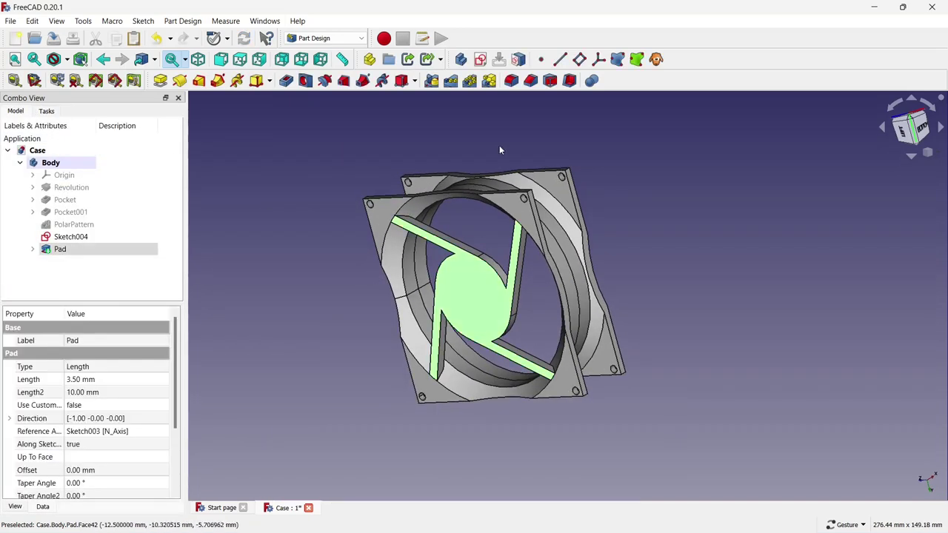
left_click(489, 63)
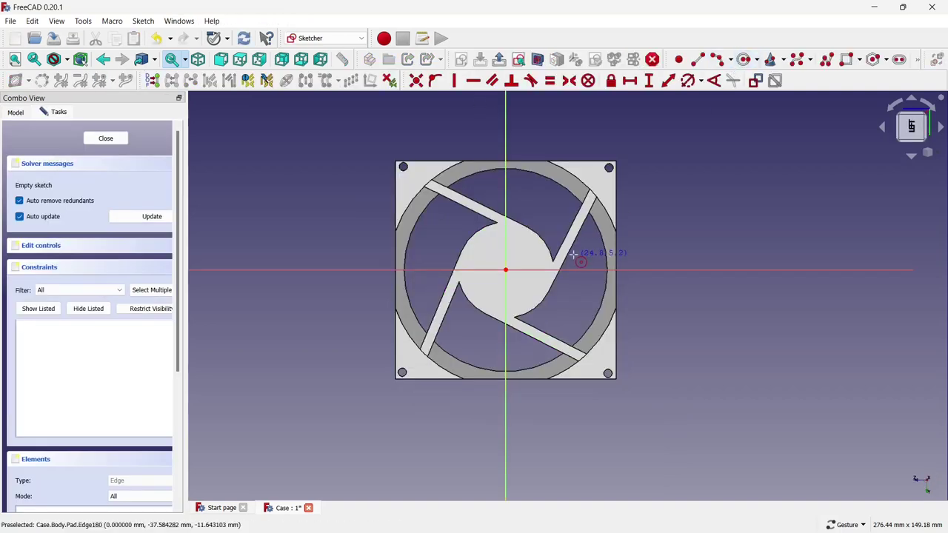
scroll(573, 254, "up", 3)
left_click(451, 282)
left_click(450, 255)
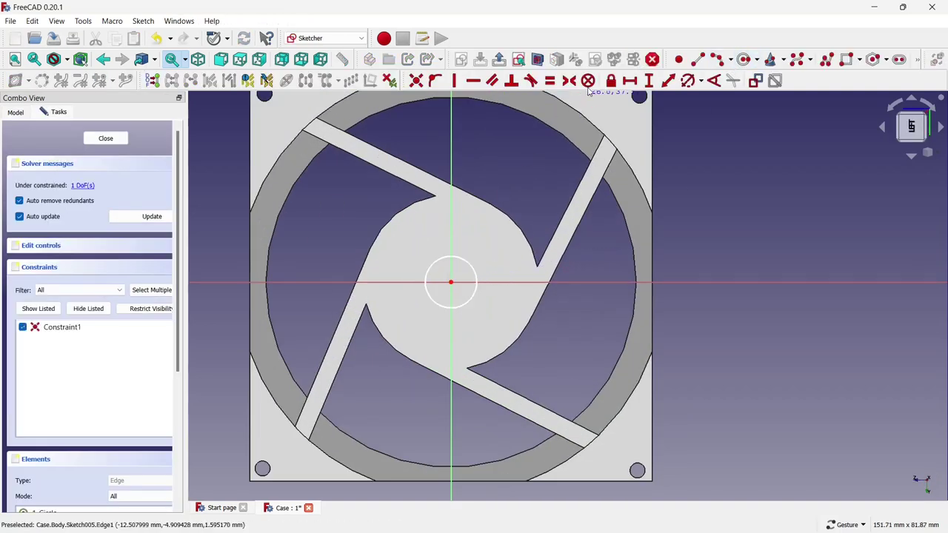
Constrain the circle's diameter to 10 mm and close the sketch.
left_click(688, 80)
left_click(472, 266)
type("1")
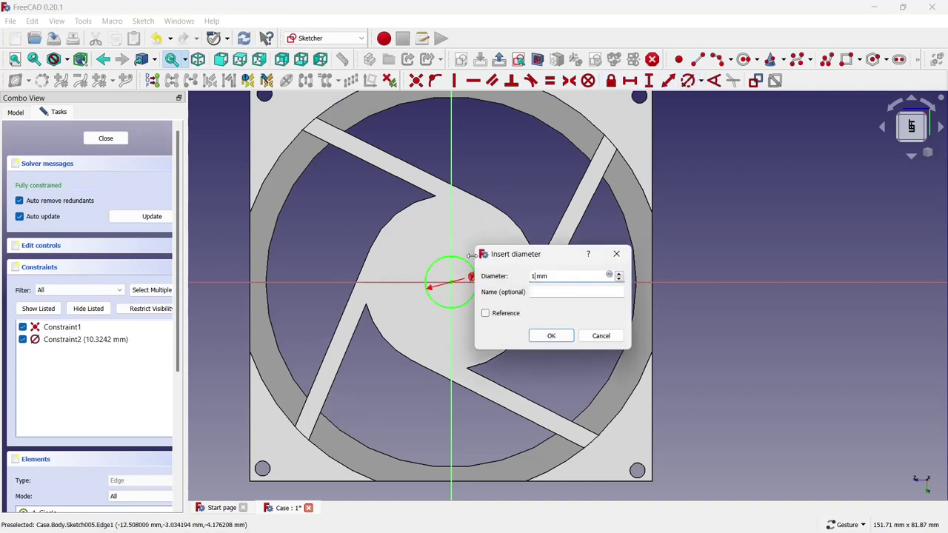
type("0")
key("Return")
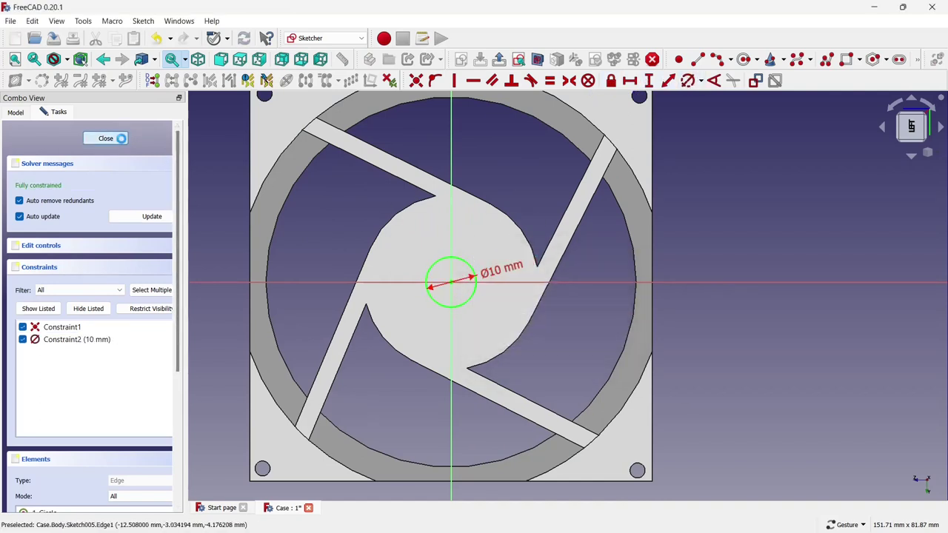
left_click(121, 139)
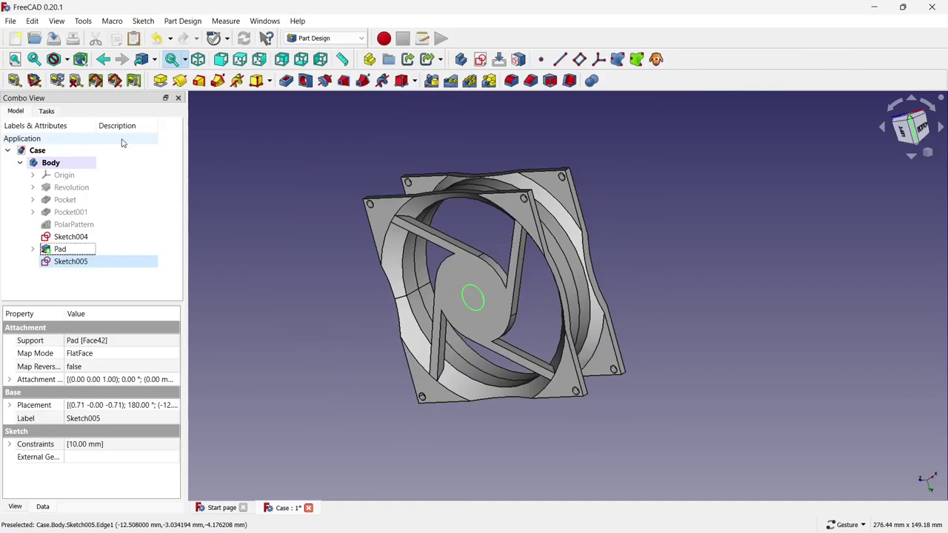
Pocket Sketch005 with the Through all extent type to pierce the hub.
left_click(285, 81)
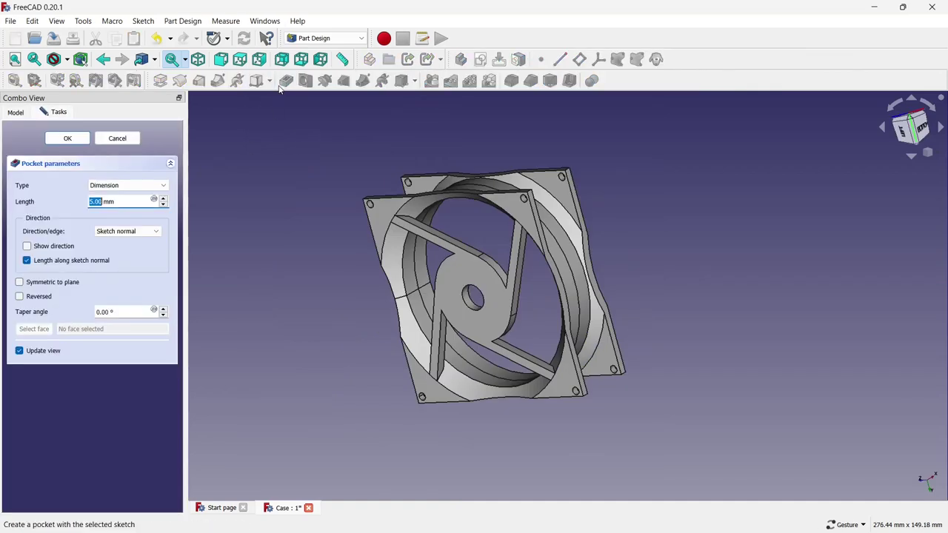
left_click(121, 185)
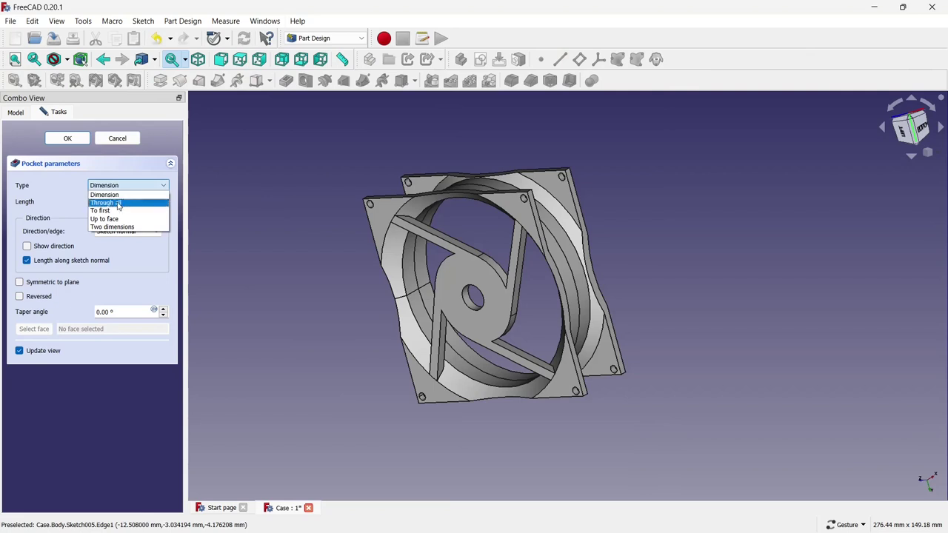
left_click(119, 202)
left_click(67, 138)
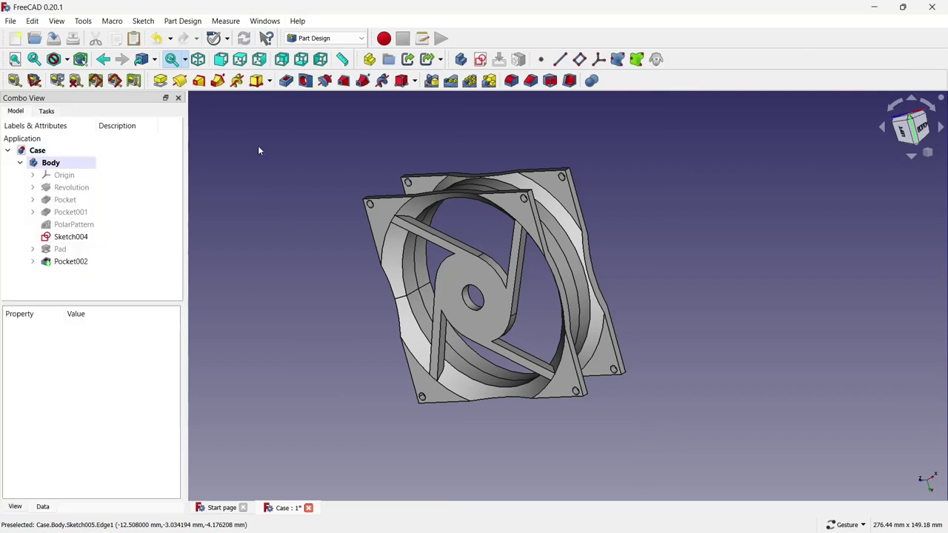
scroll(257, 145, "down", 2)
scroll(300, 166, "up", 2)
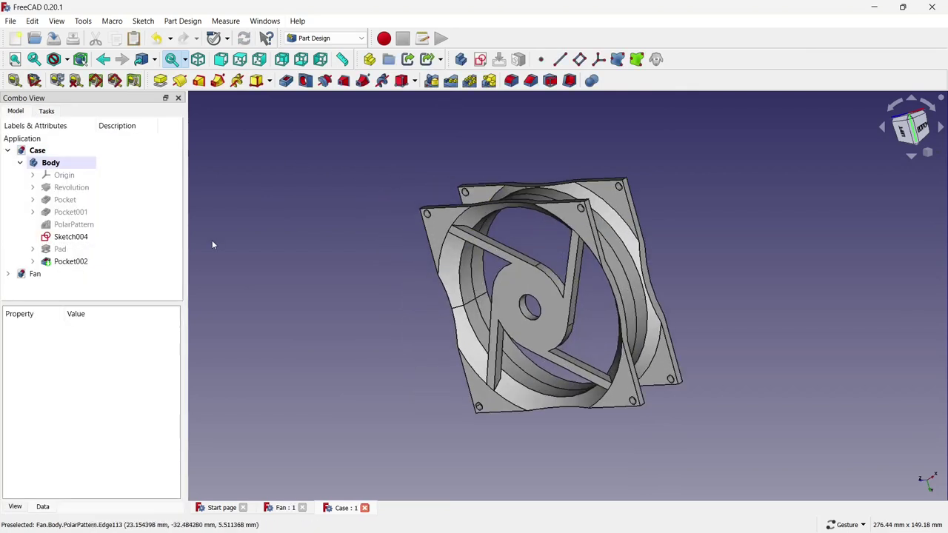
Create the new document Unnamed1 and switch to the A2plus workbench.
left_click(15, 38)
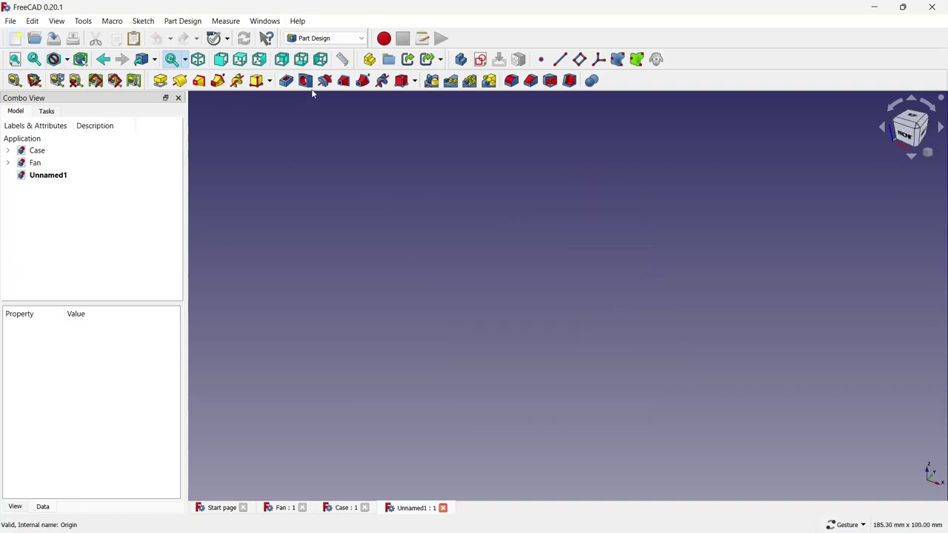
left_click(324, 37)
left_click(346, 277)
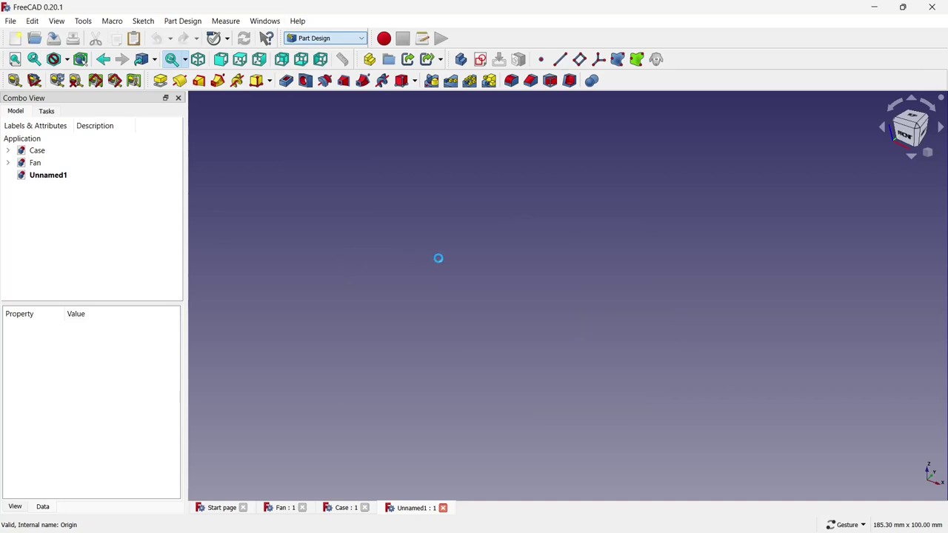
Save the empty A2plus assembly as 'Assembly' in the Cooling Fan folder, ready to import a part.
left_click(20, 84)
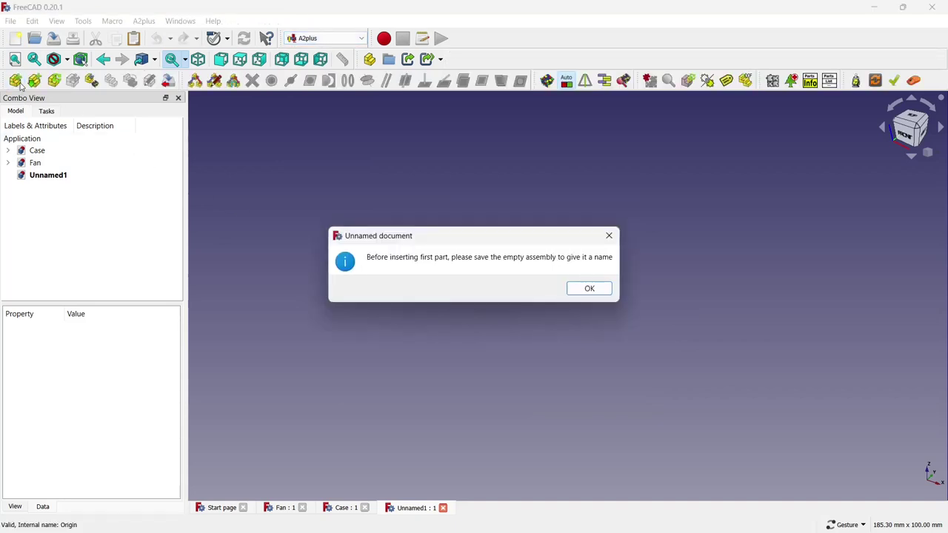
left_click(589, 288)
key("Caps_Lock")
type("A")
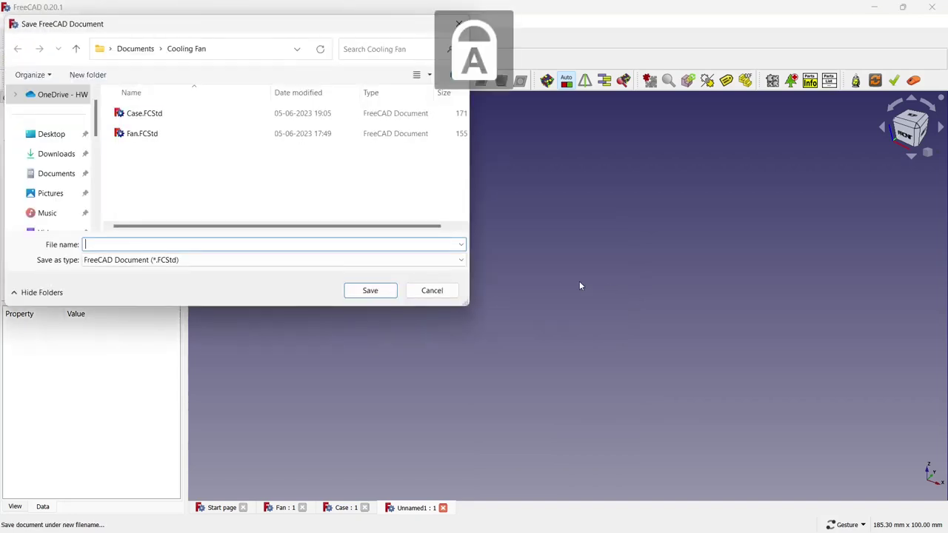
key("Caps_Lock")
type("ssembly")
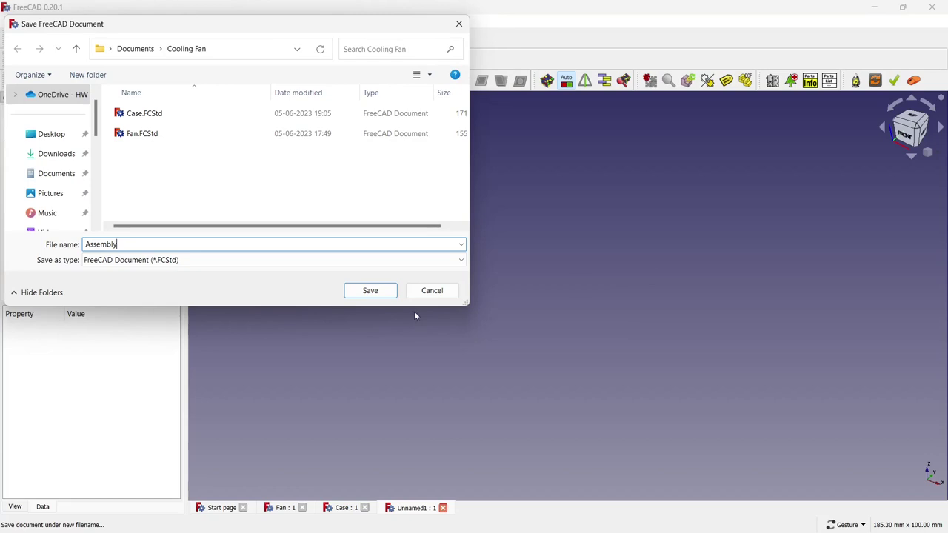
left_click(369, 292)
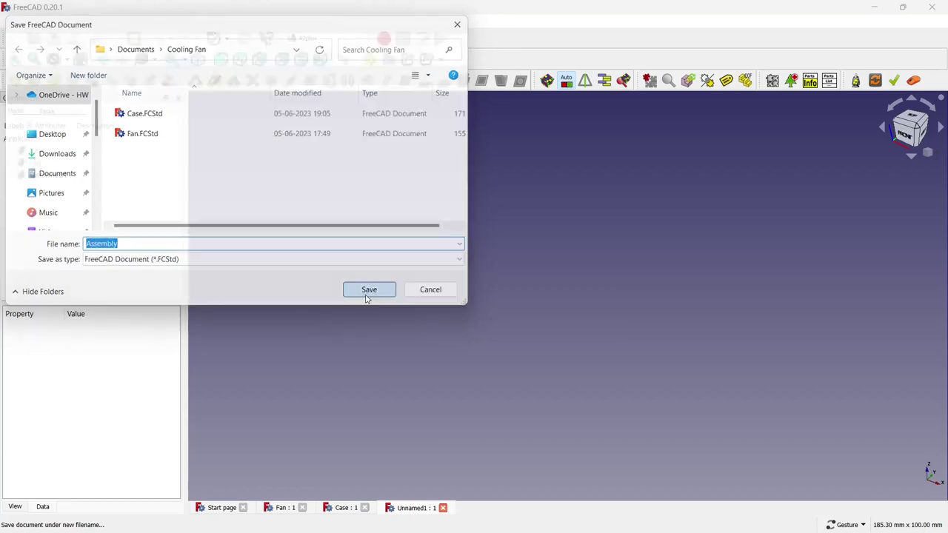
left_click(15, 80)
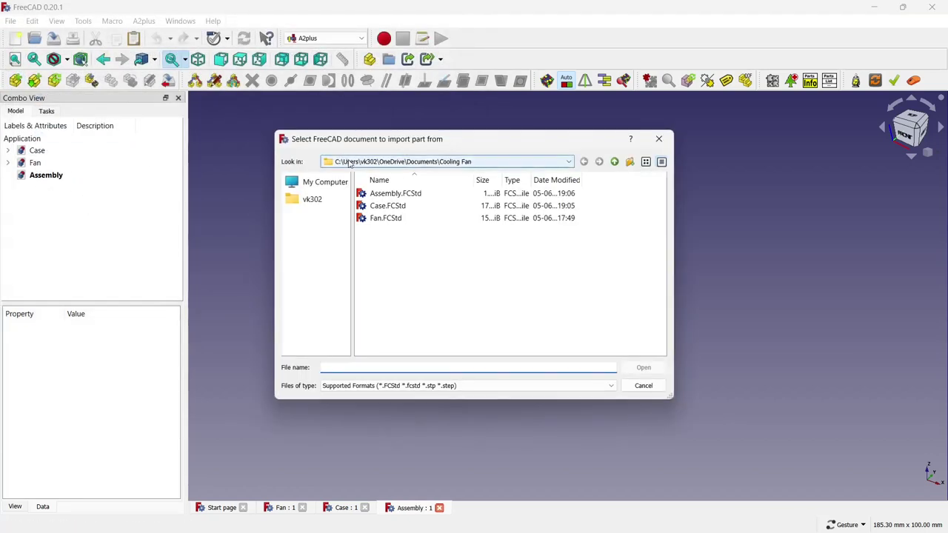
Import Case.FCStd into the assembly and orbit to view it.
left_click(404, 206)
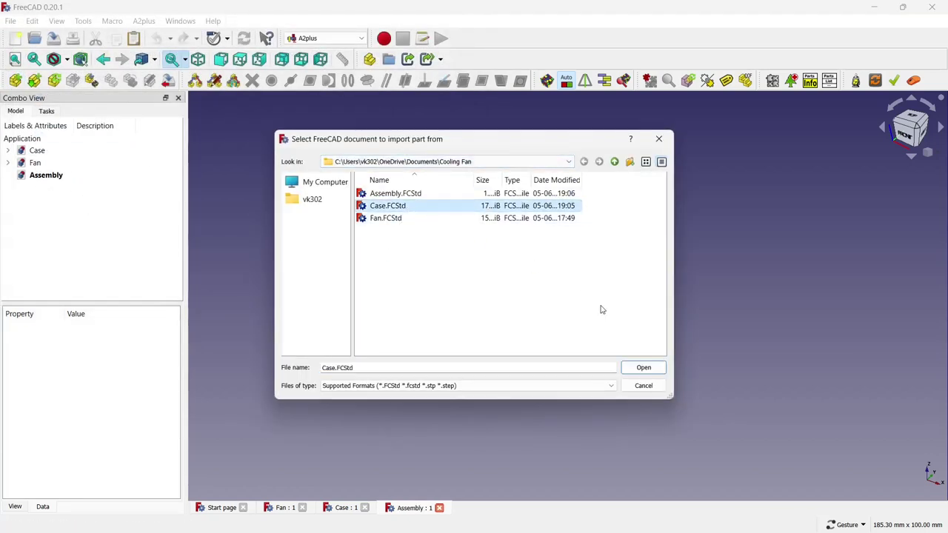
left_click(629, 366)
scroll(532, 306, "down", 3)
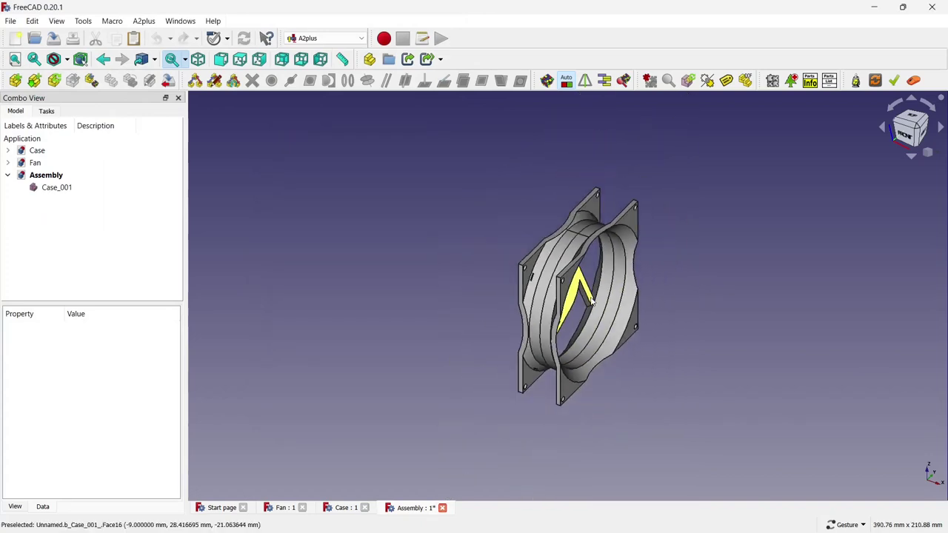
mouse_move(532, 305)
left_mouse_down()
mouse_move(586, 313)
mouse_move(434, 264)
mouse_move(447, 209)
mouse_move(614, 332)
mouse_move(585, 311)
left_mouse_up()
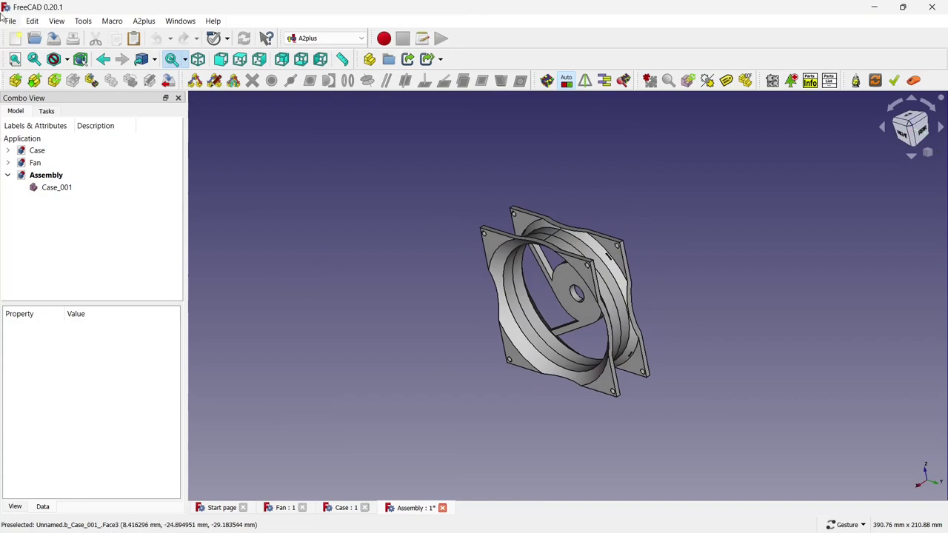
Import Fan.FCStd and place the fan to the left of the case.
left_click(15, 80)
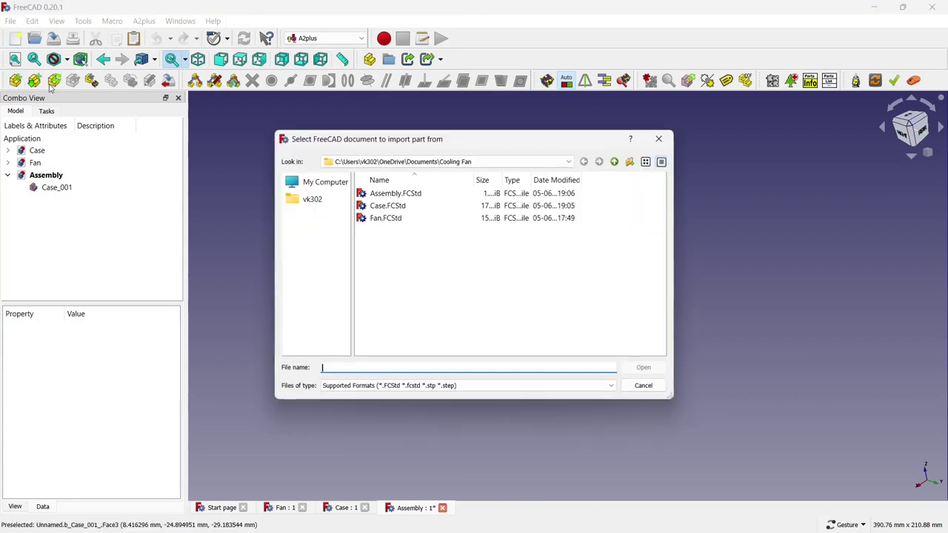
left_click(384, 218)
left_click(641, 368)
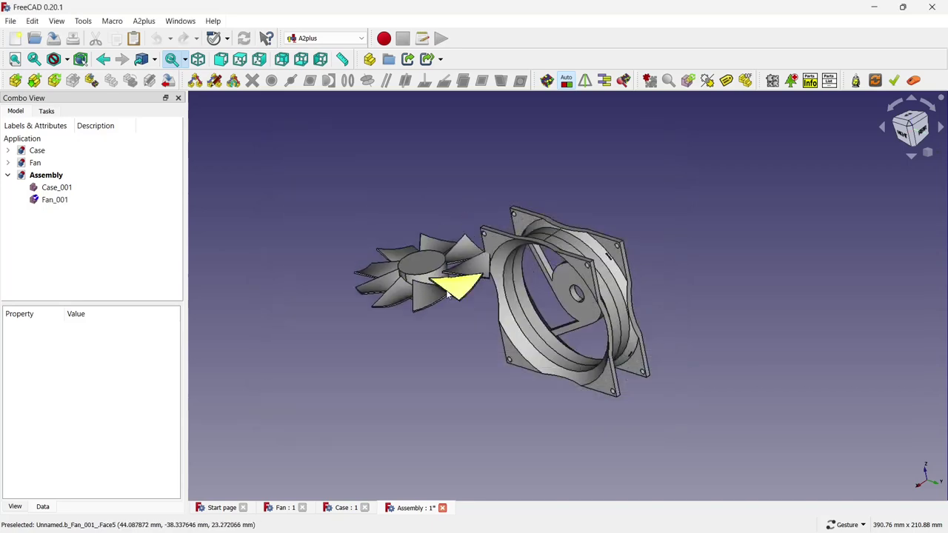
left_click(422, 217)
left_click(422, 213)
scroll(423, 207, "up", 2)
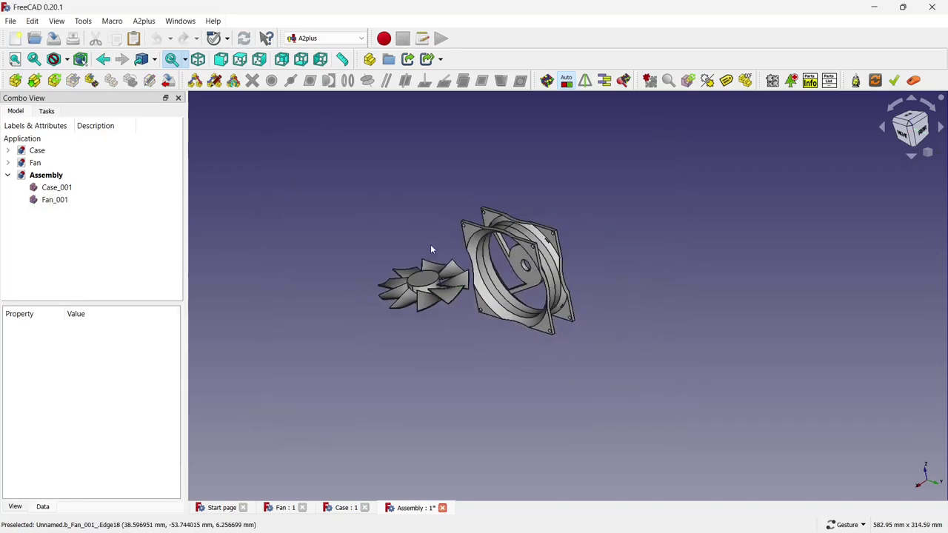
scroll(431, 244, "up", 2)
scroll(437, 289, "up", 3)
left_click(439, 293)
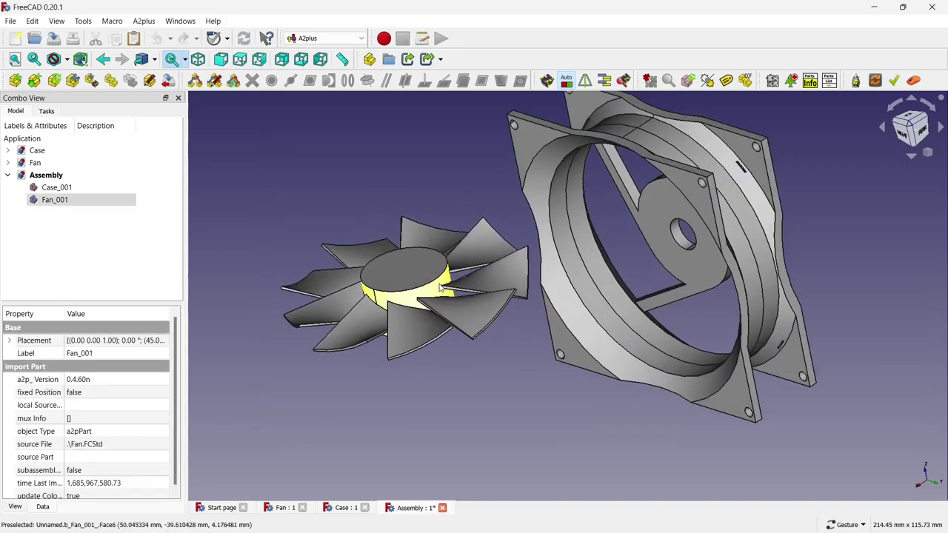
Add an axis-coincident constraint between the fan hub face and the case's centre hole.
left_click(482, 280)
left_click(683, 234)
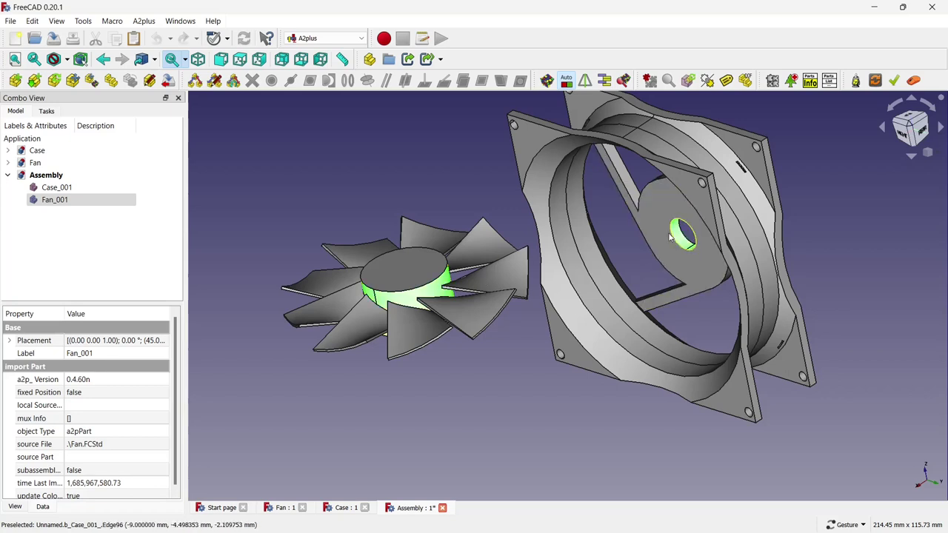
left_click(368, 82)
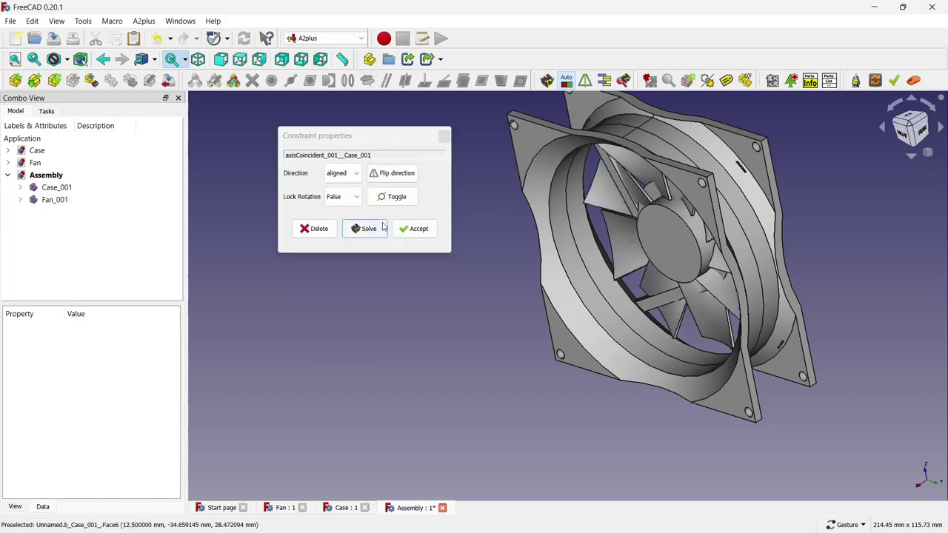
left_click(414, 228)
mouse_move(625, 254)
left_mouse_down()
mouse_move(548, 263)
mouse_move(580, 243)
left_mouse_up()
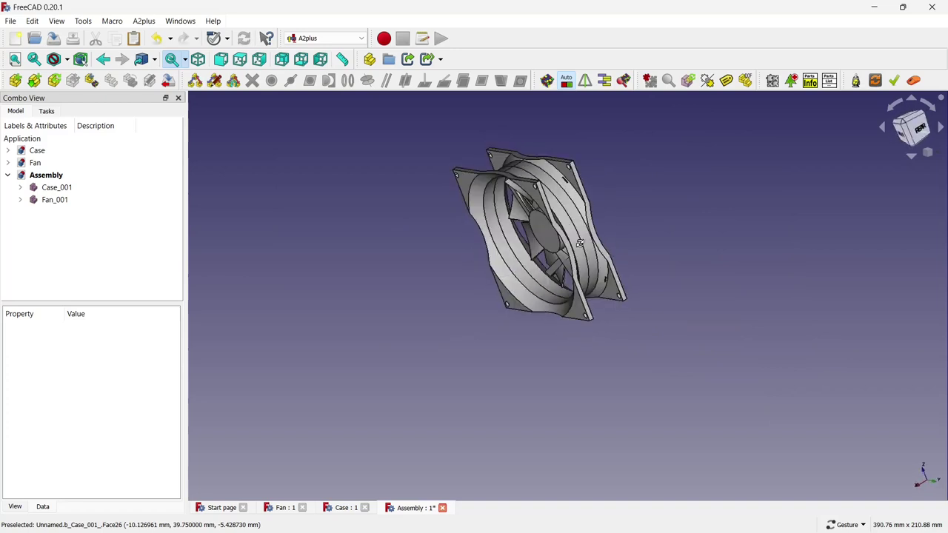
left_click(58, 201)
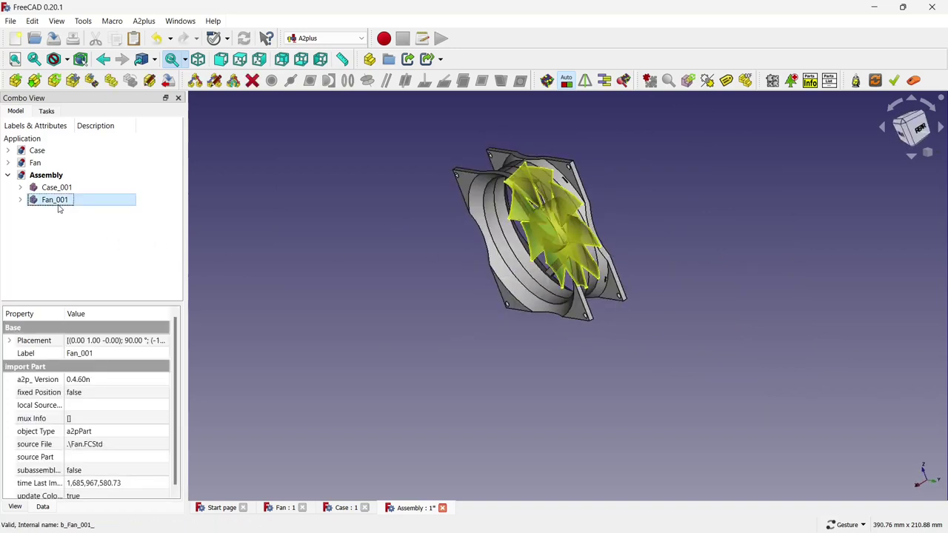
Use Transform in the Rear view to slide Fan_001 12 mm along its hub axis.
right_click(59, 209)
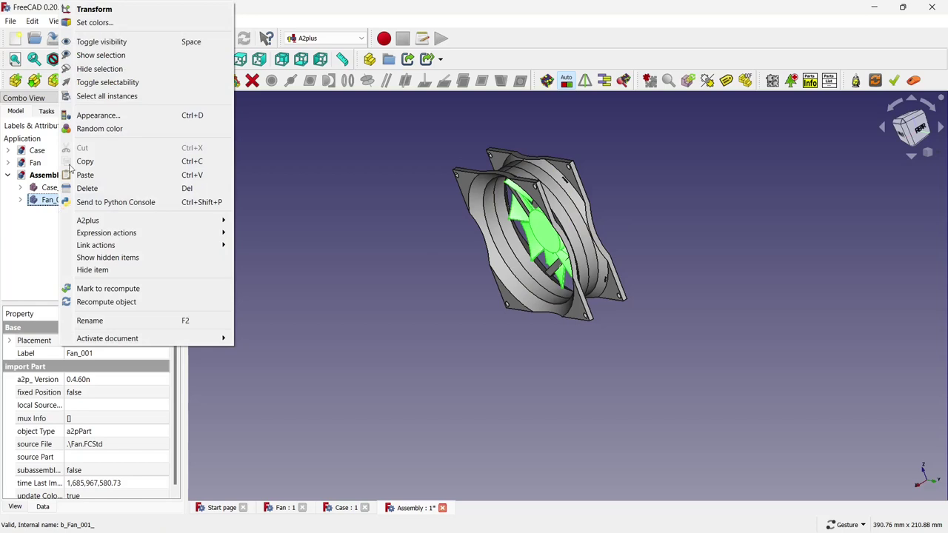
left_click(110, 13)
left_click(920, 129)
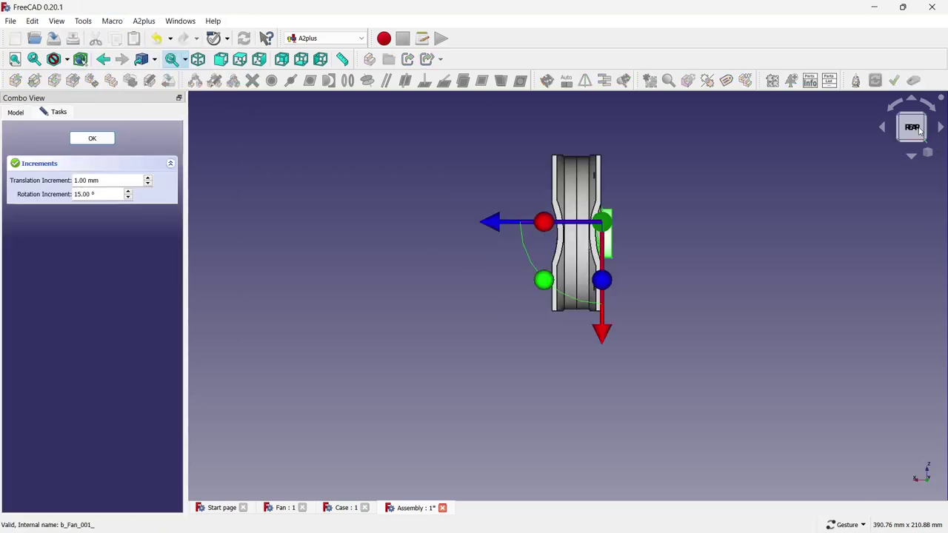
scroll(724, 215, "up", 3)
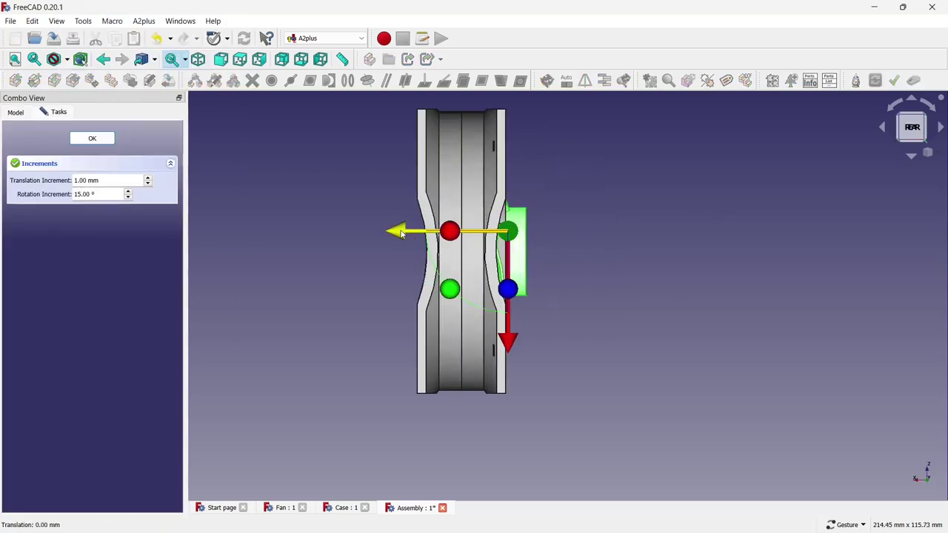
left_click_drag(400, 233, 362, 227)
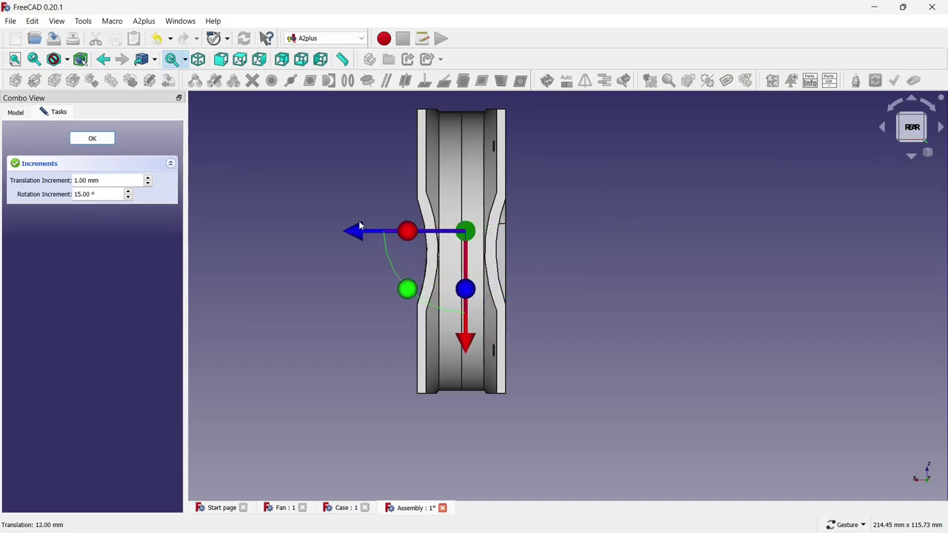
left_click(92, 138)
left_click(414, 212)
mouse_move(415, 212)
left_mouse_down()
mouse_move(464, 334)
mouse_move(525, 303)
mouse_move(393, 296)
left_mouse_up()
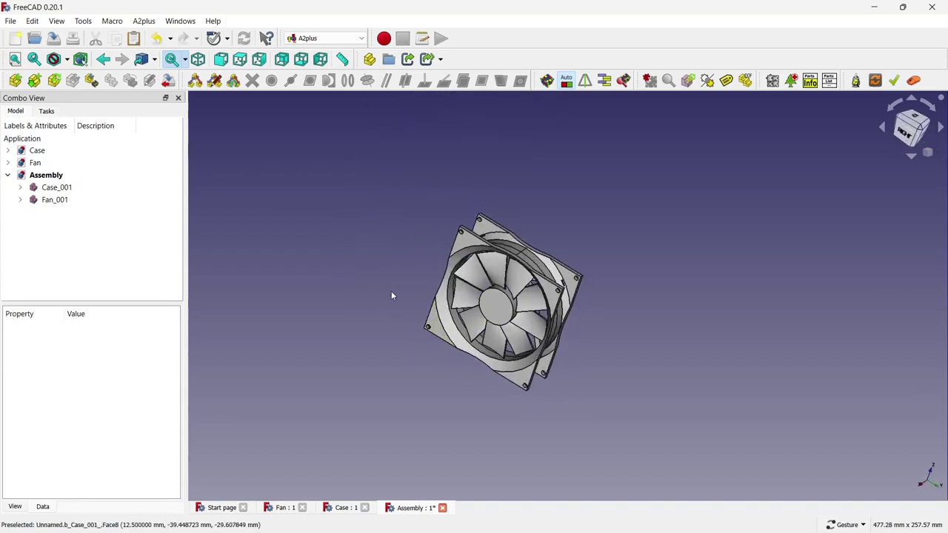
Set Case_001's shape colour to dark grey (#828282) through its Appearance settings.
left_click(60, 187)
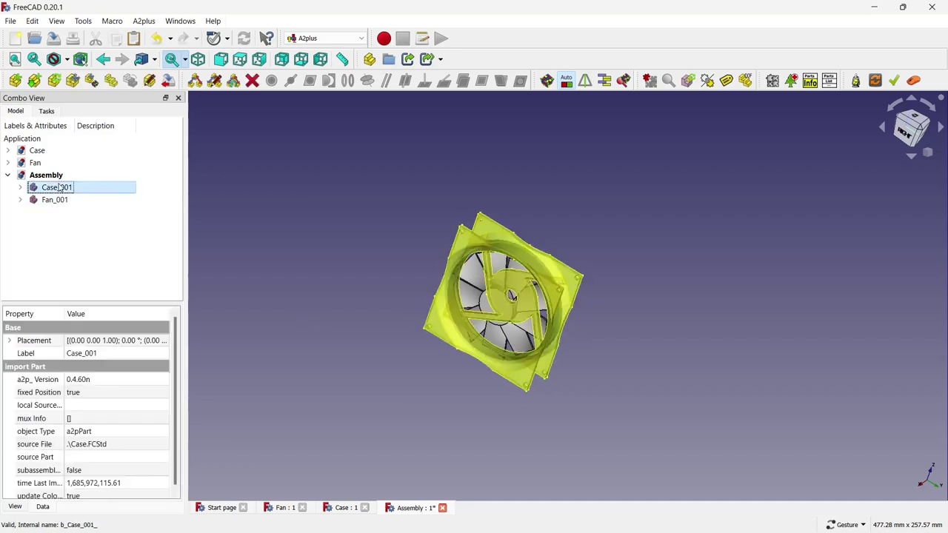
right_click(59, 187)
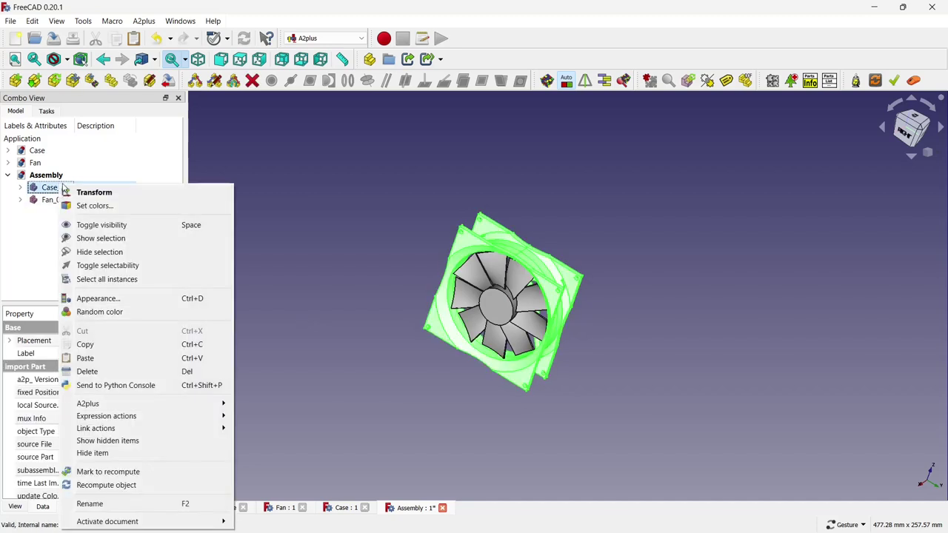
left_click(96, 298)
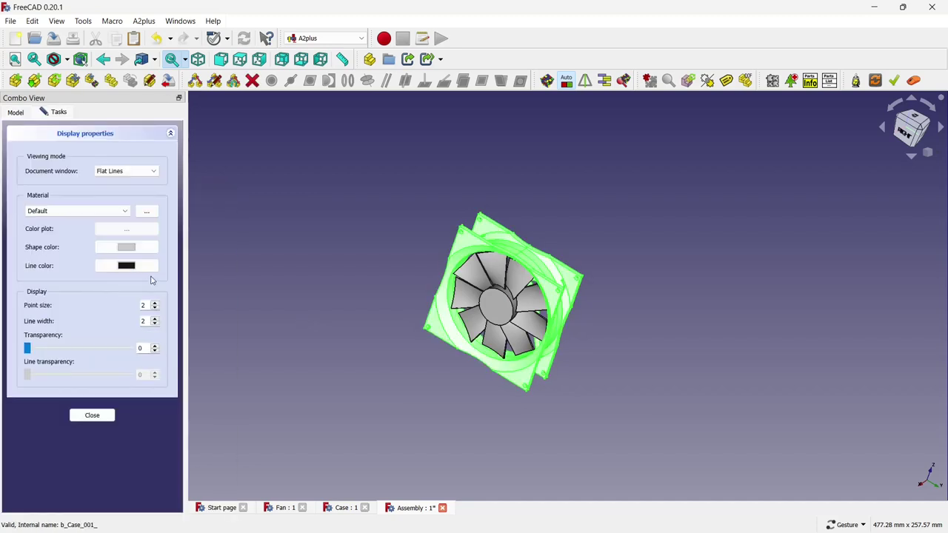
left_click(135, 249)
left_click_drag(451, 144, 214, 151)
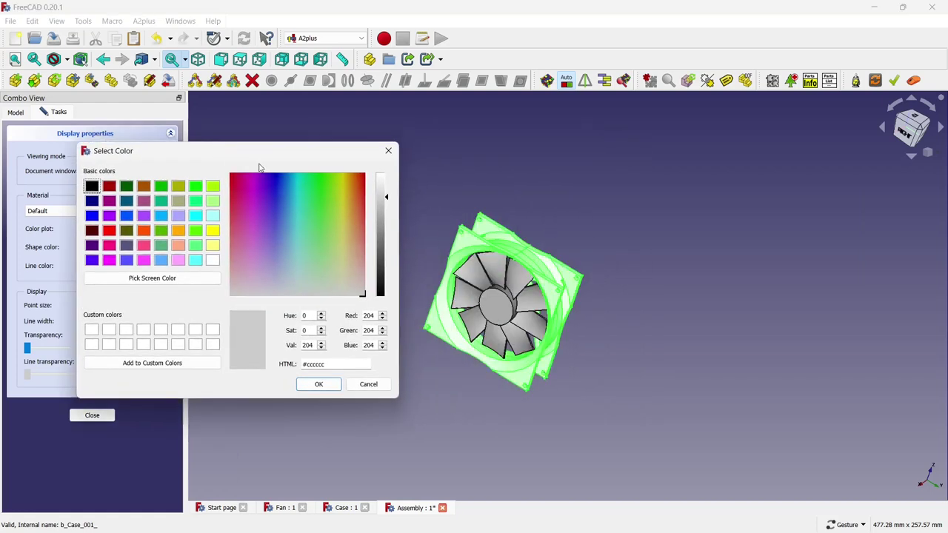
left_click(381, 227)
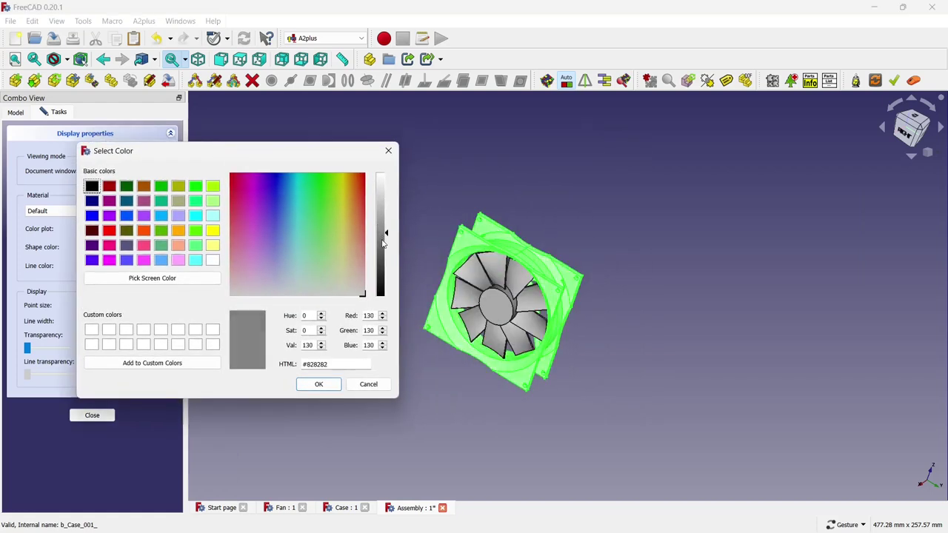
left_click_drag(383, 243, 379, 257)
left_click(332, 384)
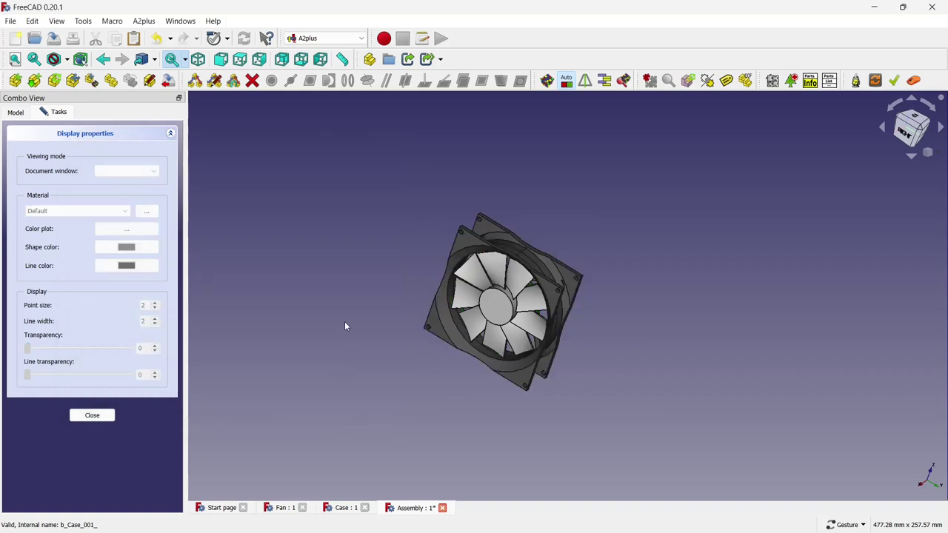
left_click(93, 415)
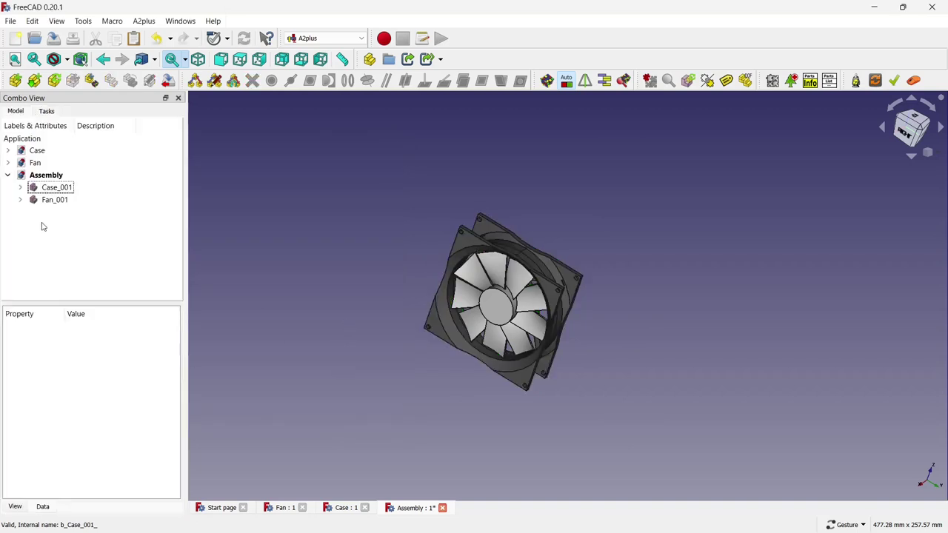
left_click(55, 204)
Give Fan_001 a light blue shape colour, then zoom and orbit to an edge-on view.
right_click(56, 207)
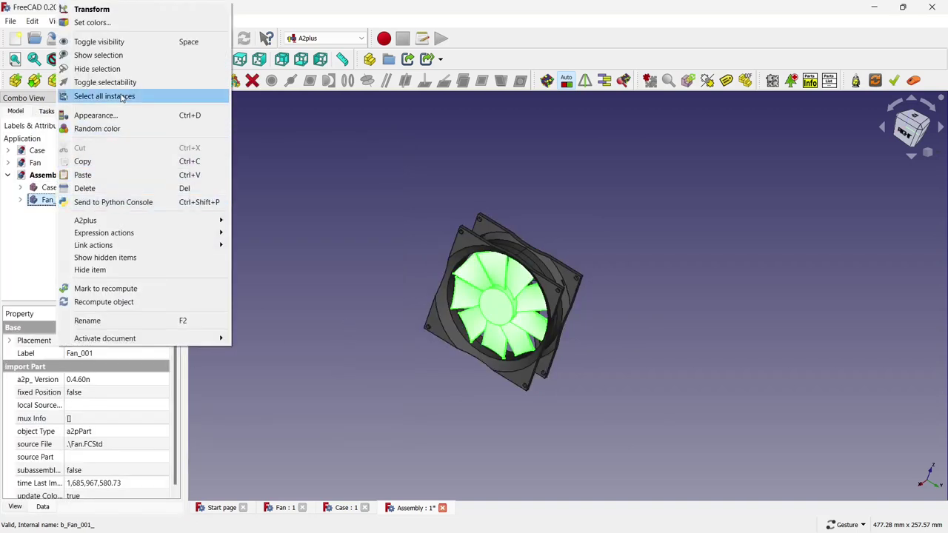
left_click(122, 116)
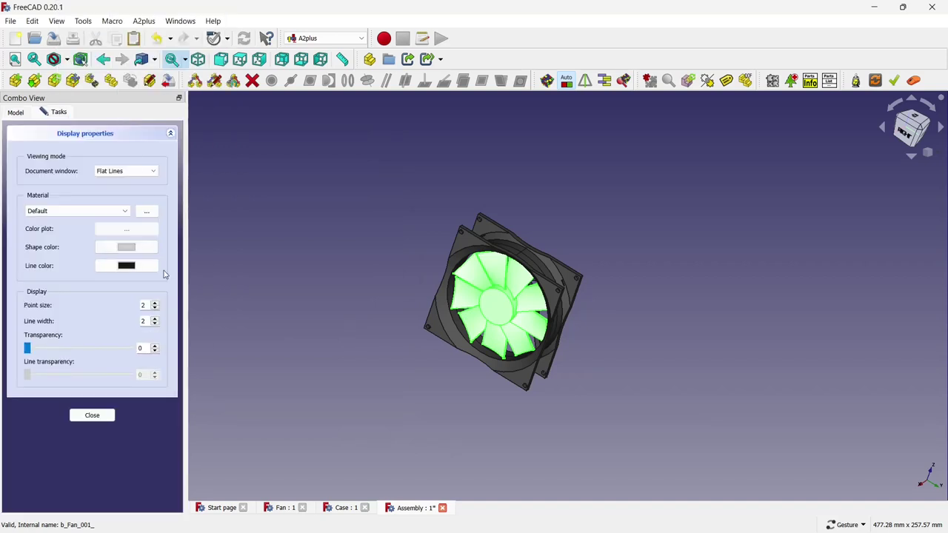
left_click(134, 252)
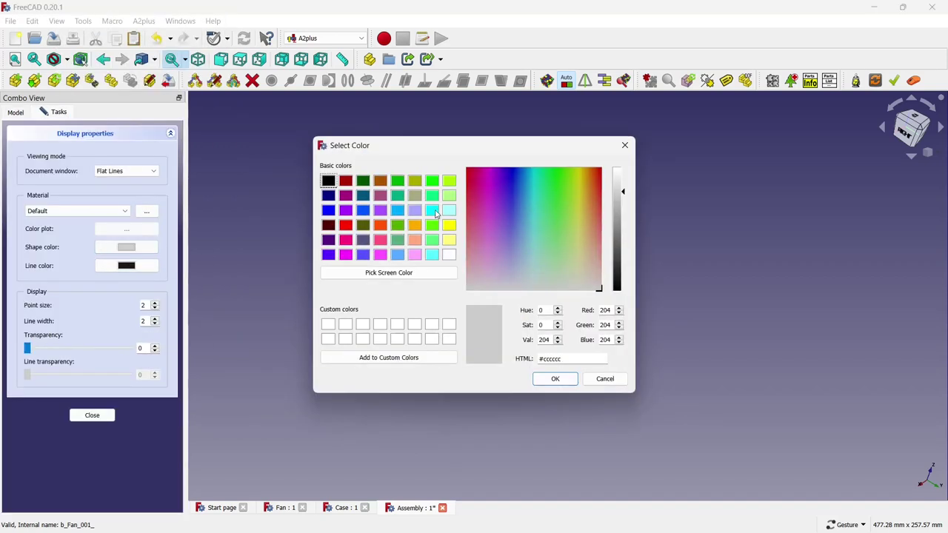
left_click(535, 379)
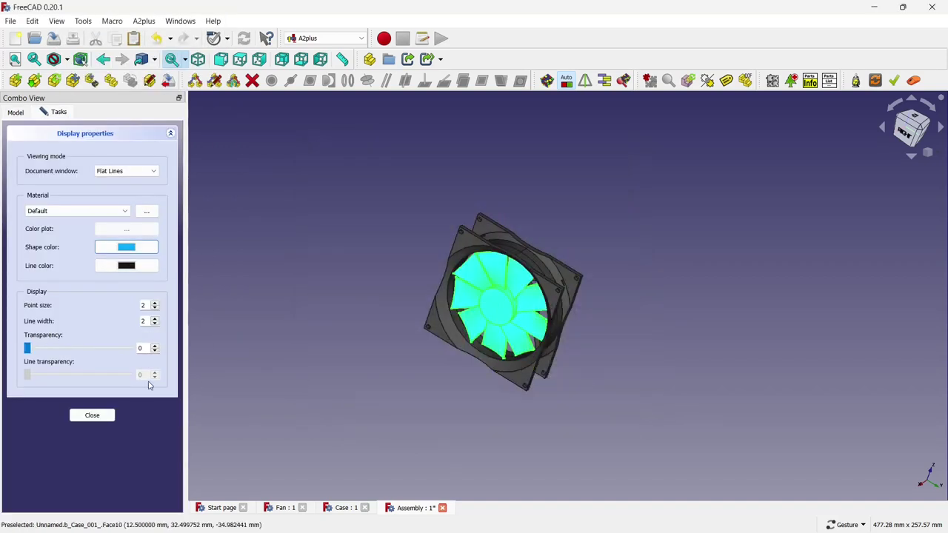
left_click(95, 415)
scroll(352, 335, "up", 1)
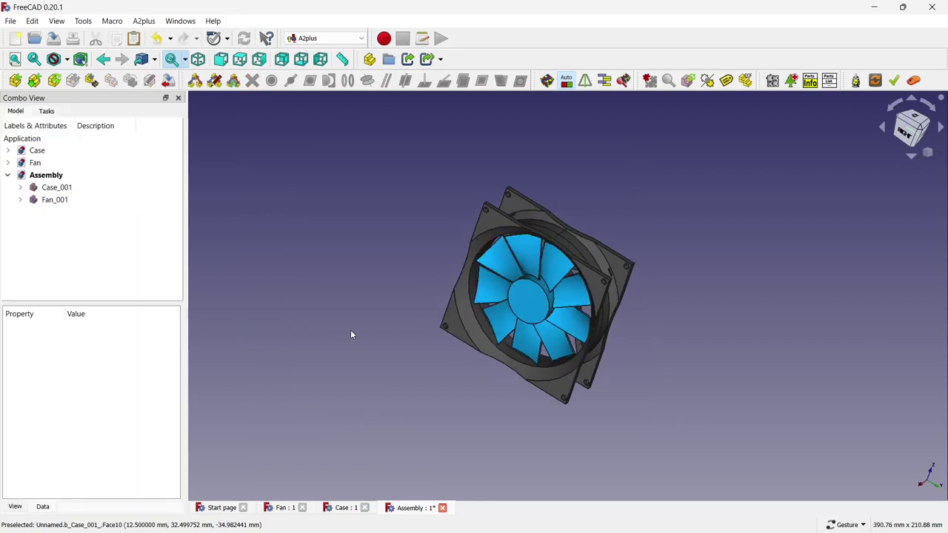
mouse_move(664, 302)
left_mouse_down()
mouse_move(532, 311)
mouse_move(625, 298)
mouse_move(513, 333)
mouse_move(512, 323)
mouse_move(711, 349)
mouse_move(548, 303)
mouse_move(421, 302)
left_mouse_up()
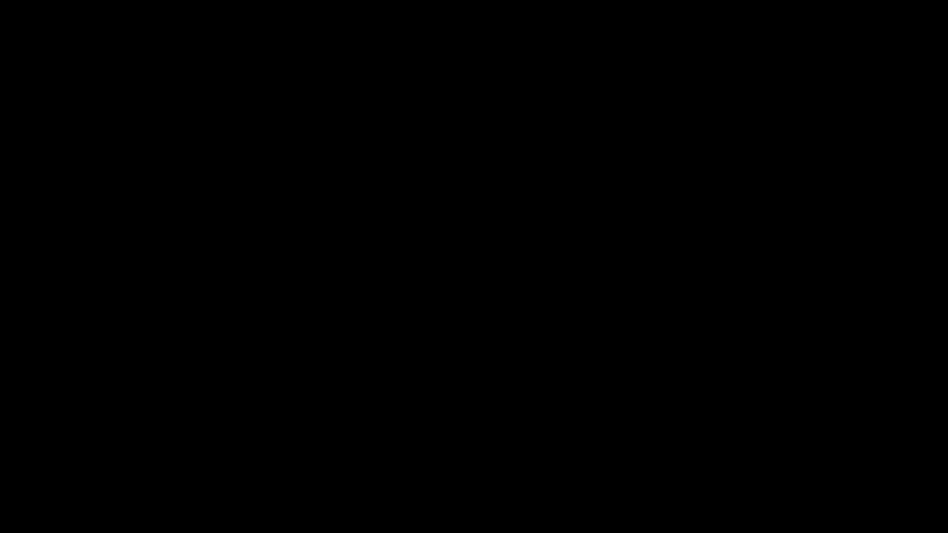